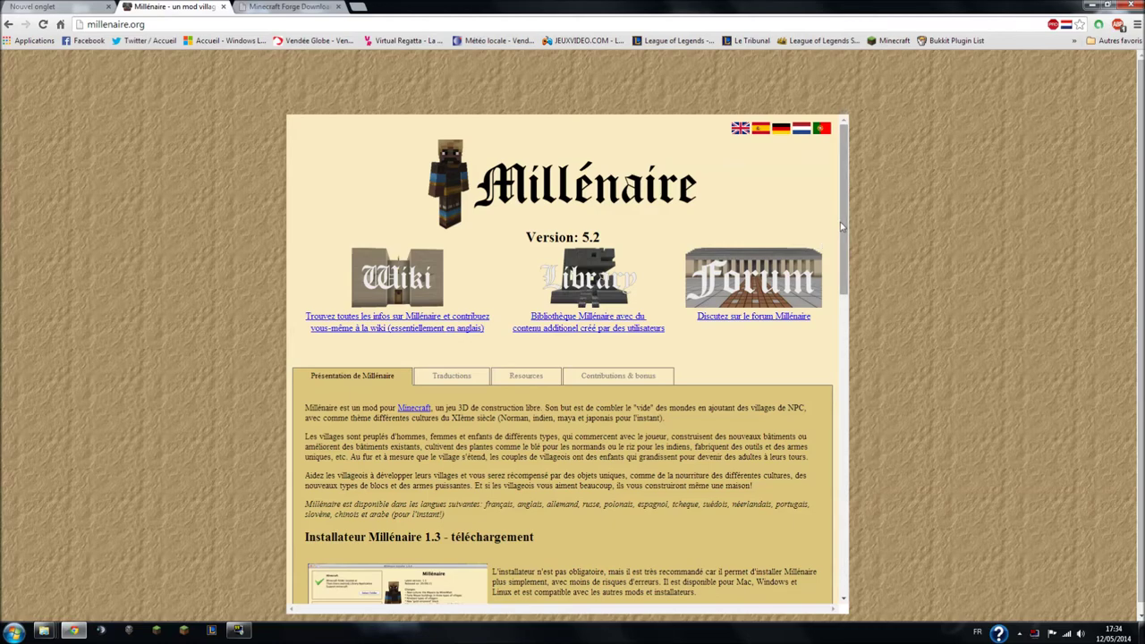
Open minecraft.jar from the .minecraft bin folder with WinRAR, inspect its contents, and close the archive
{"action": "left_click_drag", "start_coordinate": [845, 226], "coordinate": [845, 413]}
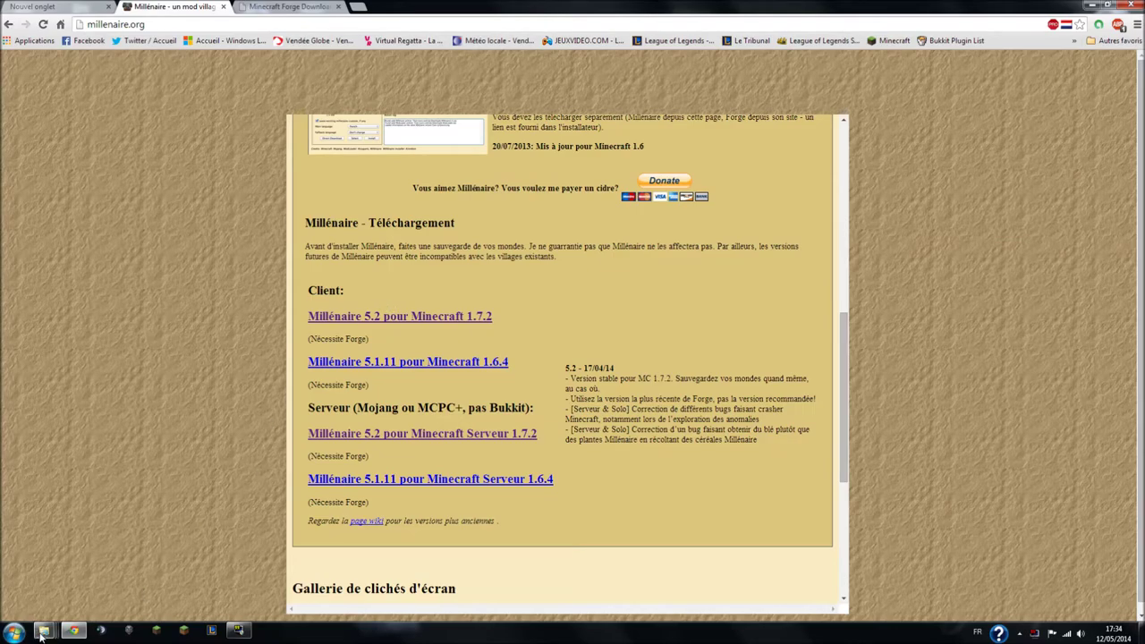
{"action": "mouse_move", "coordinate": [45, 631]}
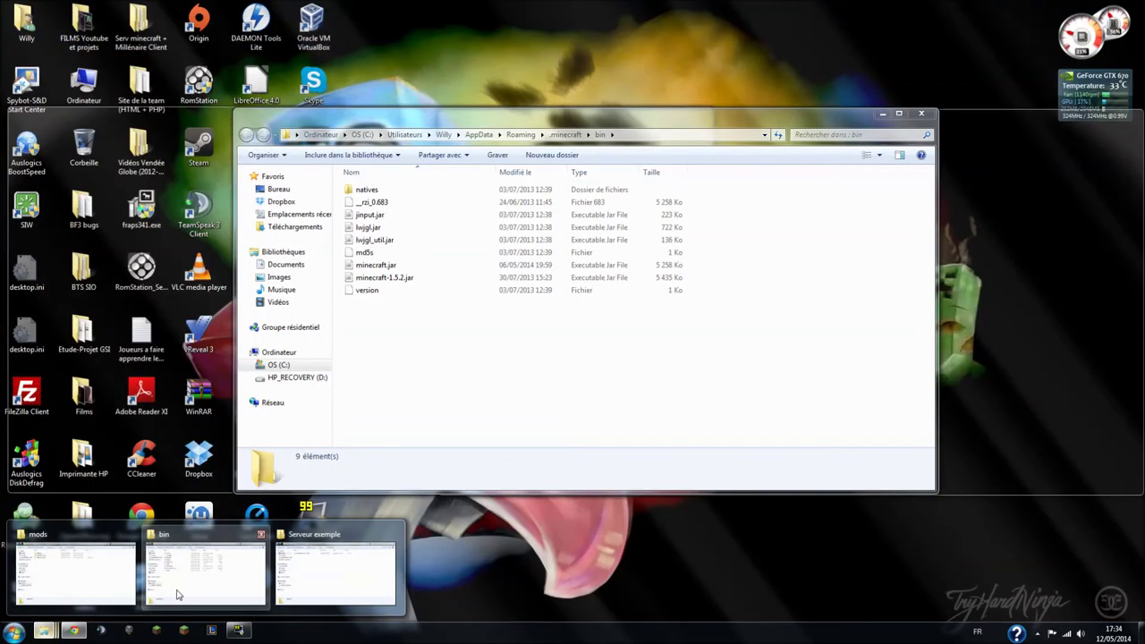
{"action": "left_click", "coordinate": [176, 594]}
{"action": "left_click", "coordinate": [387, 266]}
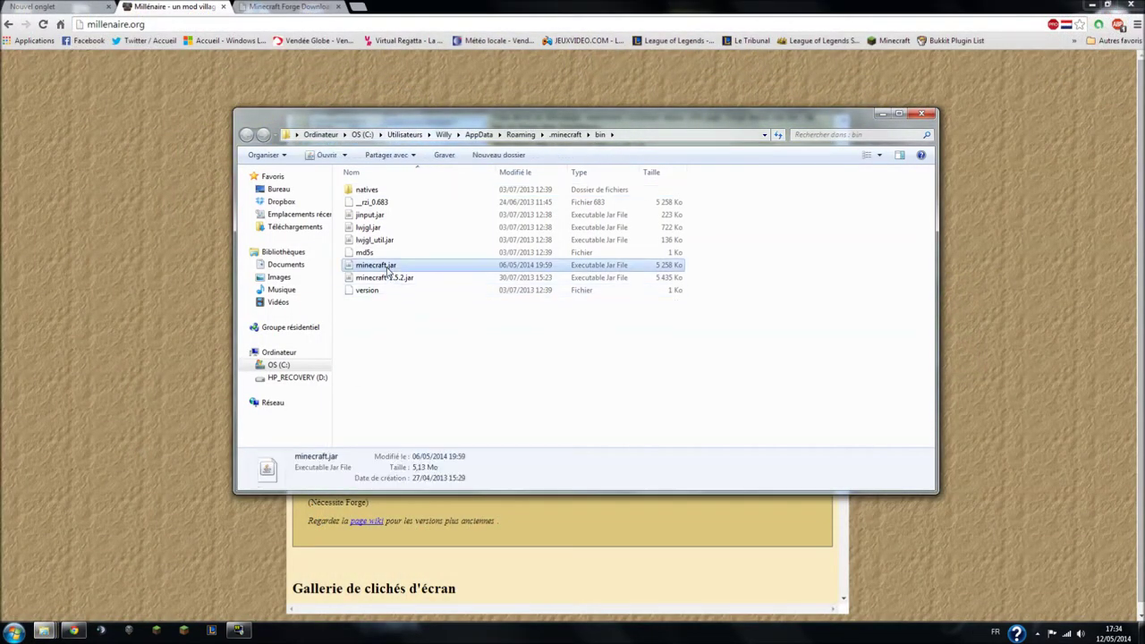
{"action": "right_click", "coordinate": [387, 267]}
{"action": "mouse_move", "coordinate": [428, 330]}
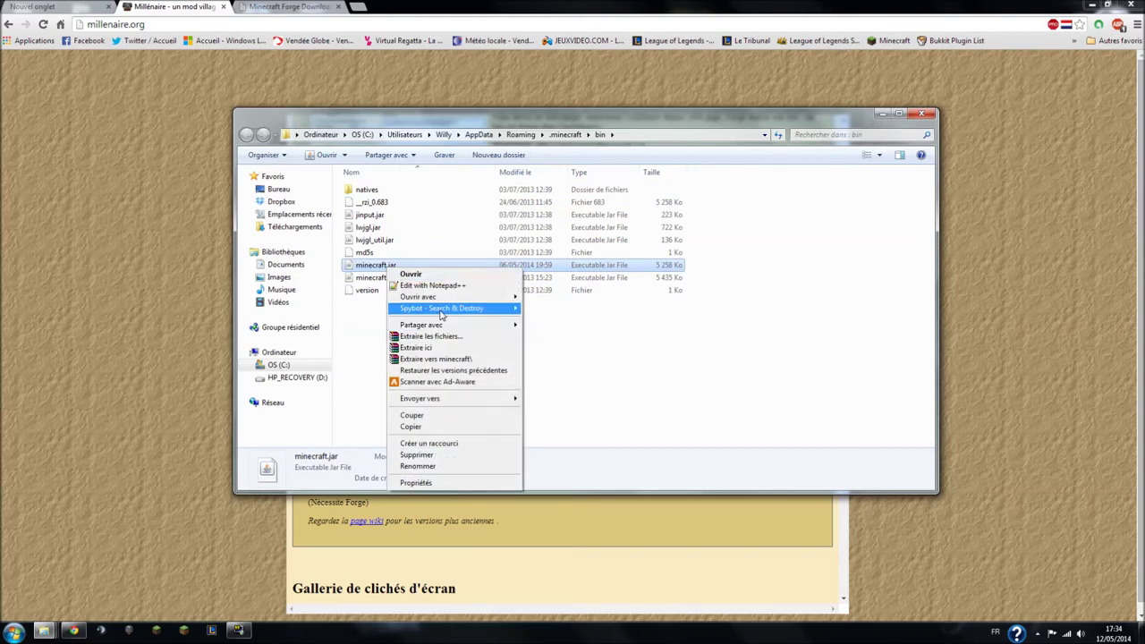
{"action": "mouse_move", "coordinate": [506, 297]}
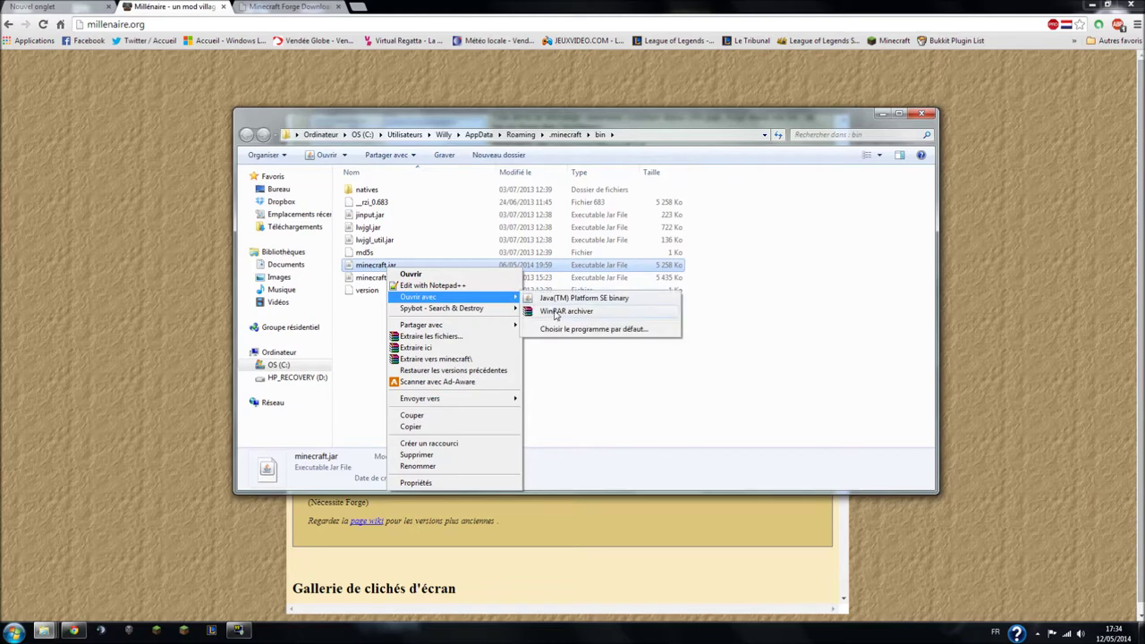
{"action": "left_click", "coordinate": [558, 312]}
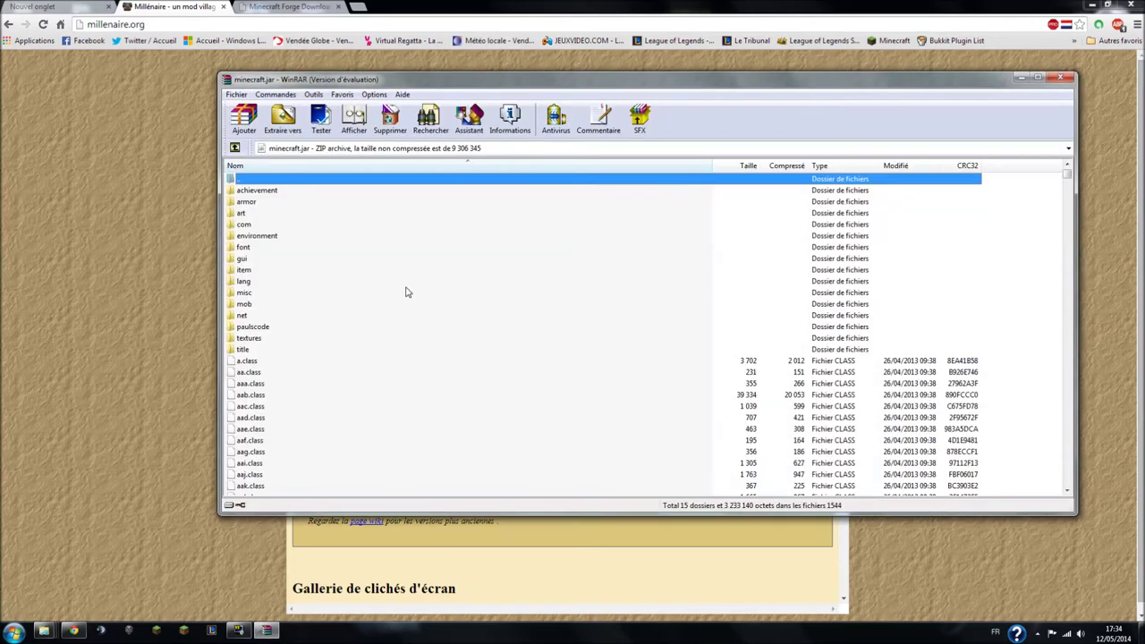
{"action": "left_click", "coordinate": [711, 300]}
{"action": "left_click", "coordinate": [1069, 81]}
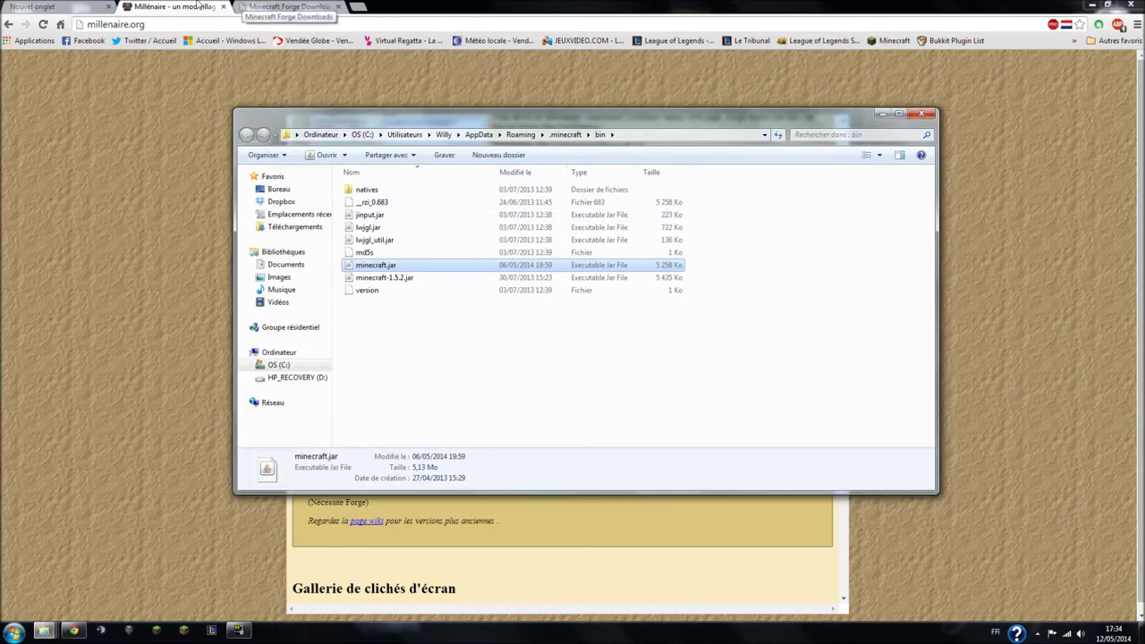
Download the 1.7.2-Recommended Forge installer from the Minecraft Forge downloads page and keep the jar file
{"action": "left_click", "coordinate": [198, 6]}
{"action": "scroll", "coordinate": [416, 339], "scroll_direction": "up", "scroll_amount": 4}
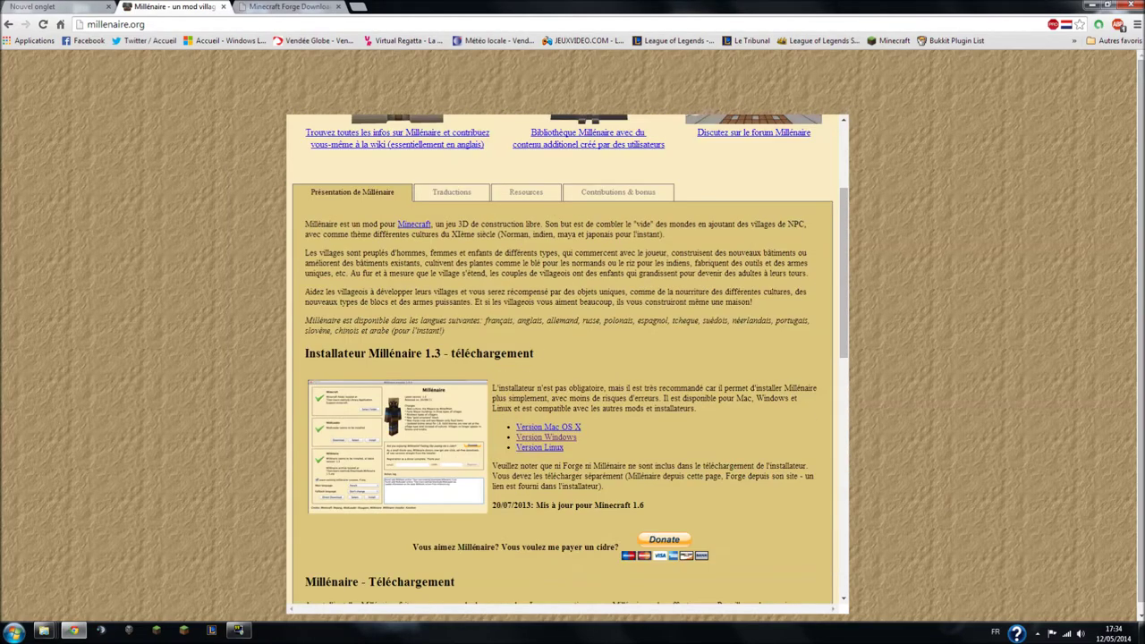
{"action": "left_click", "coordinate": [268, 6]}
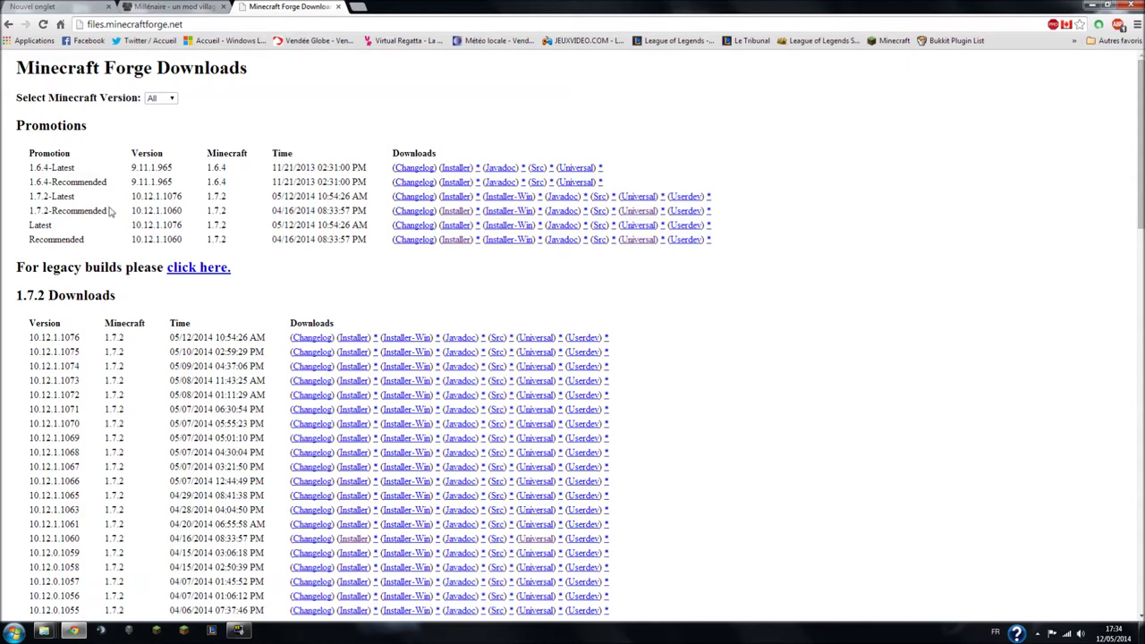
{"action": "left_click", "coordinate": [456, 217]}
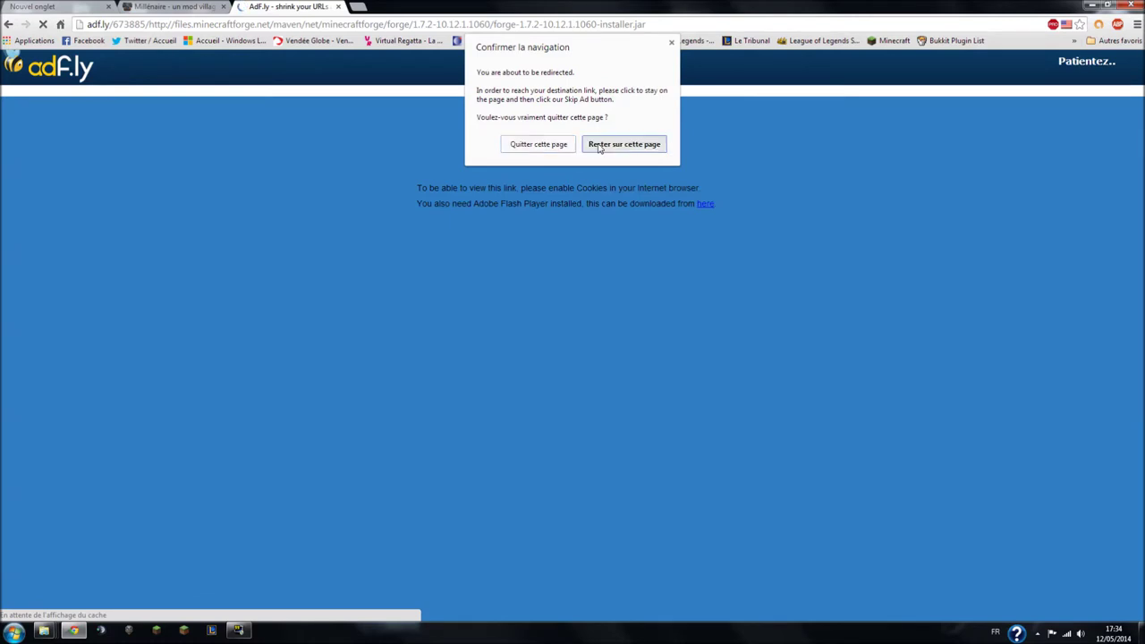
{"action": "left_click", "coordinate": [600, 146]}
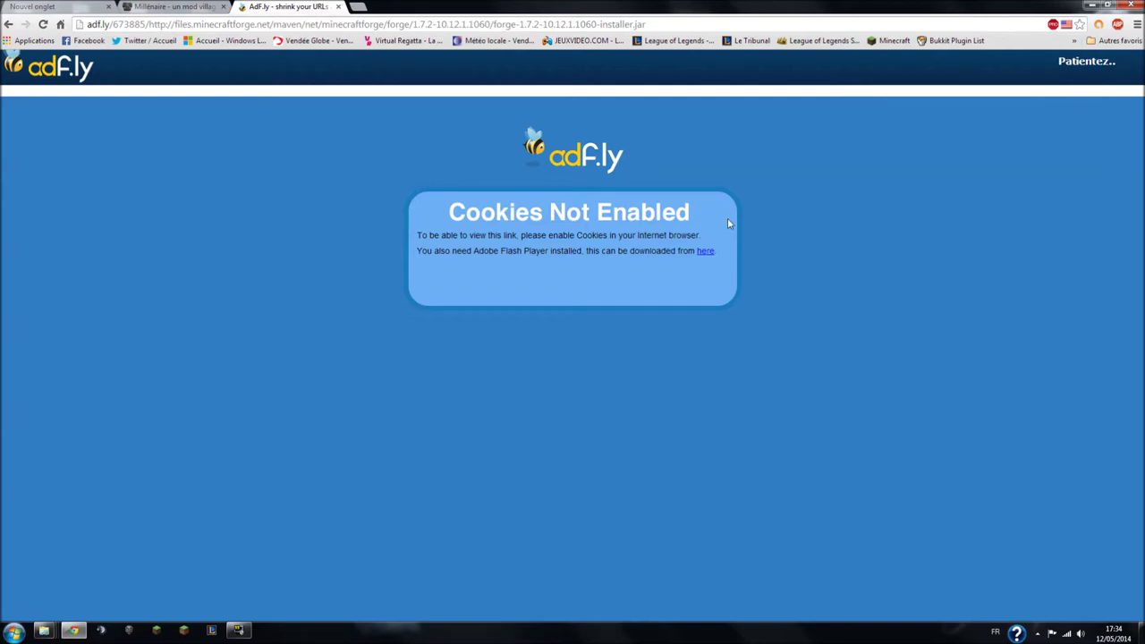
{"action": "left_click", "coordinate": [705, 251]}
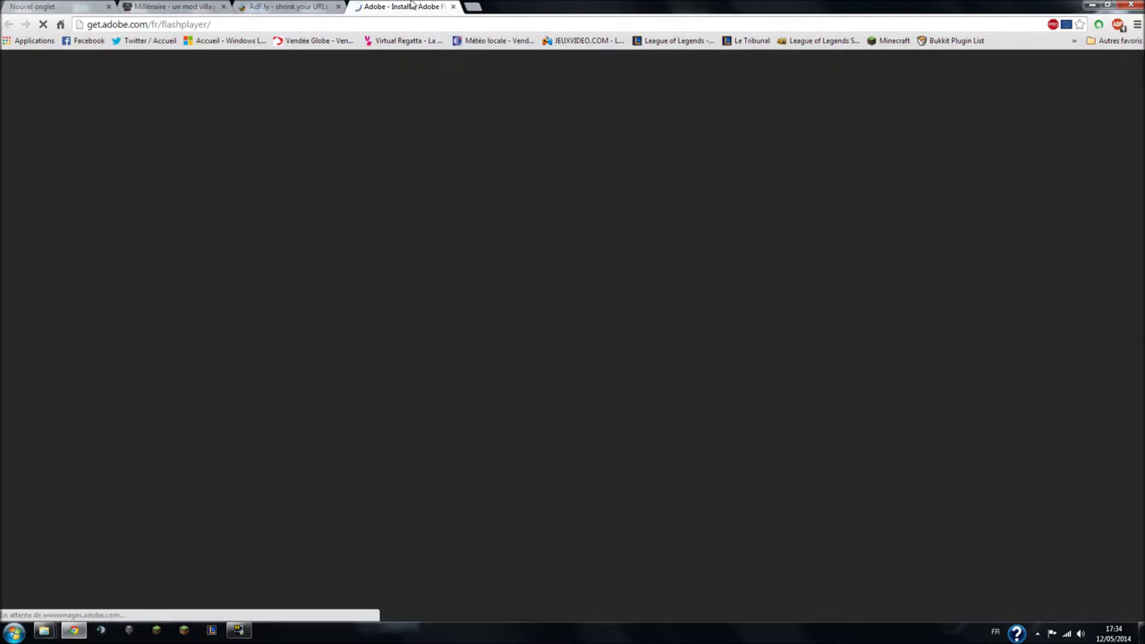
{"action": "left_click", "coordinate": [452, 6]}
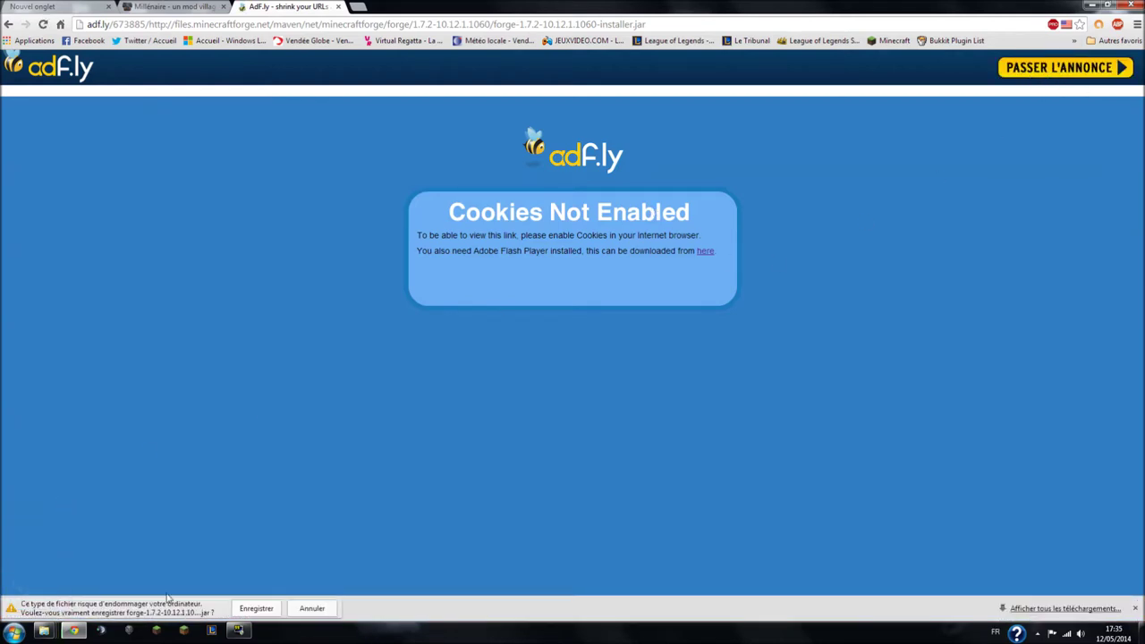
{"action": "left_click", "coordinate": [243, 611]}
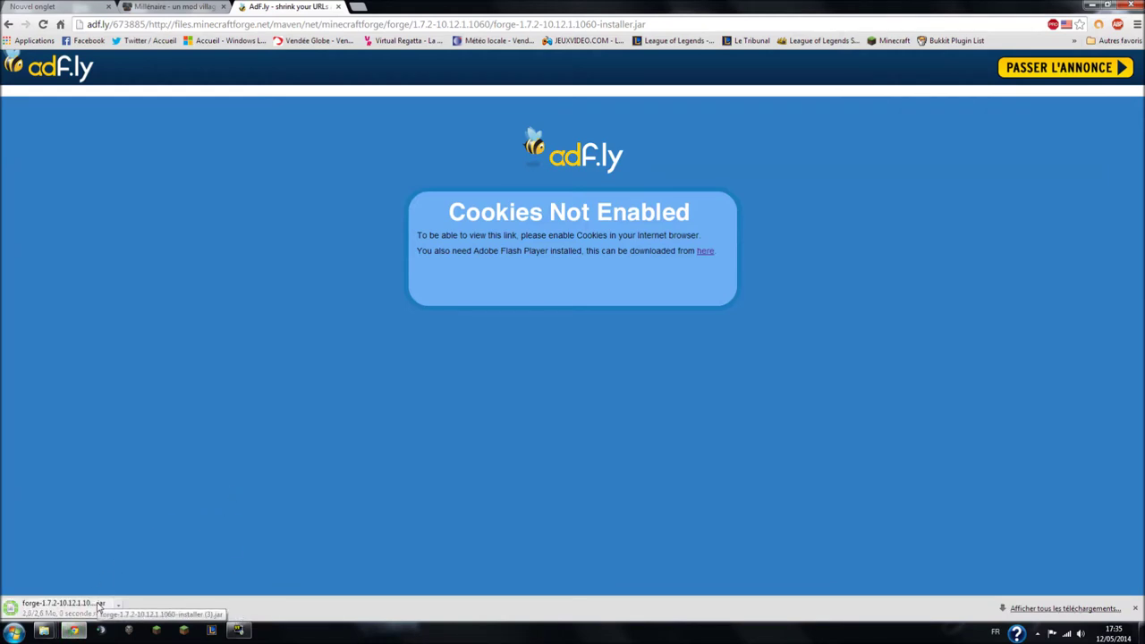
Run the downloaded Forge installer with the Install client option, targeting the .minecraft folder
{"action": "left_click", "coordinate": [100, 607]}
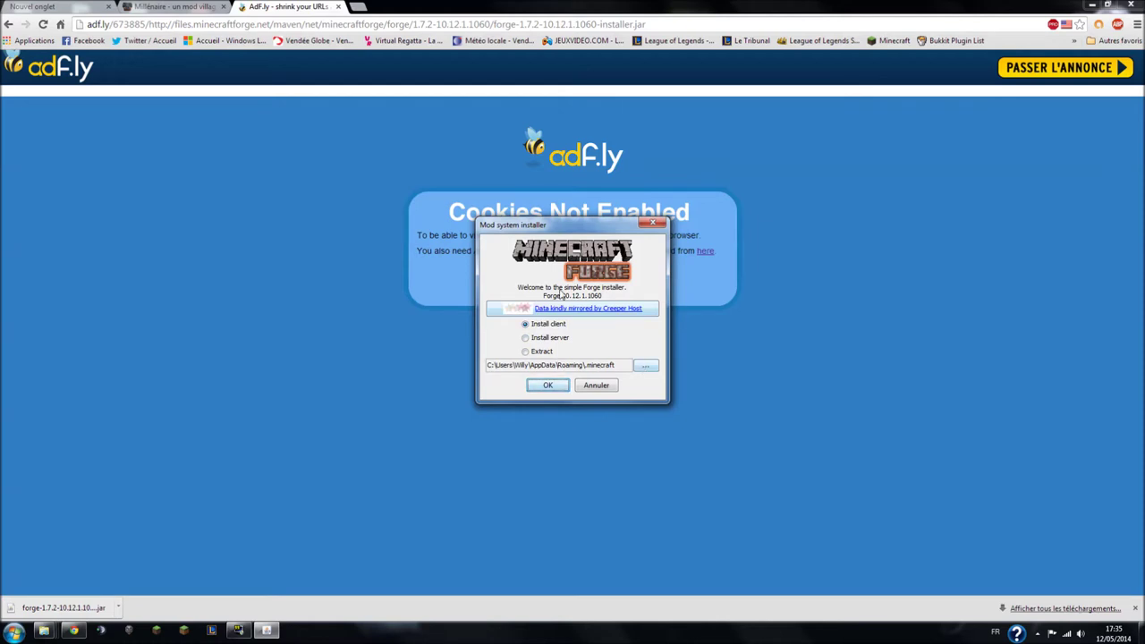
{"action": "left_click", "coordinate": [541, 388]}
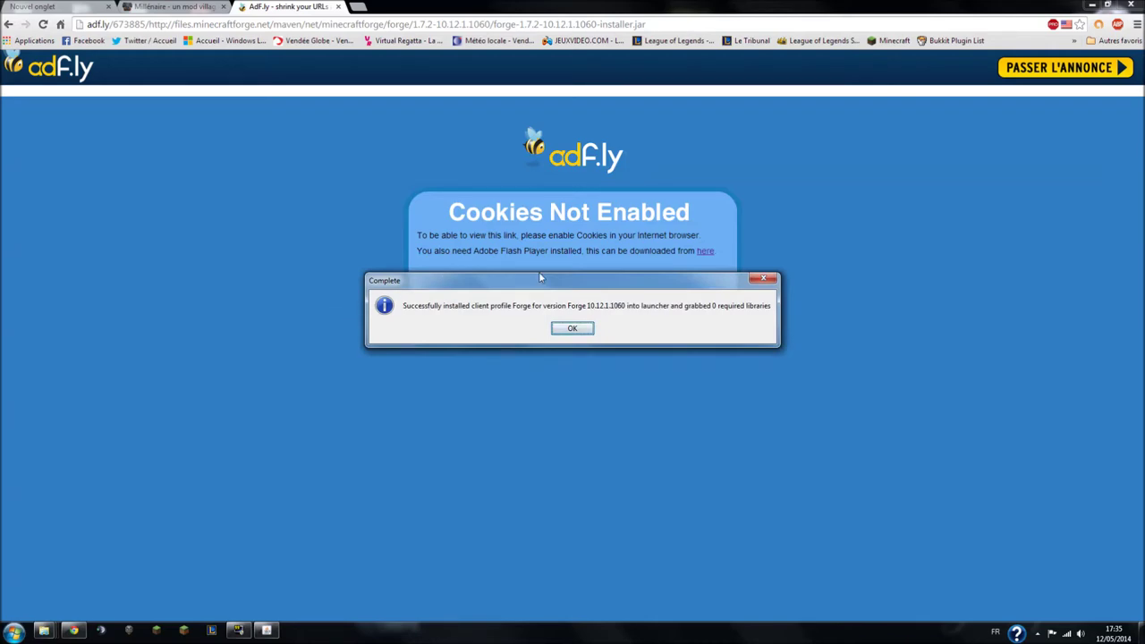
{"action": "left_click", "coordinate": [572, 328]}
Download the client file Millénaire 5.2 for Minecraft 1.7.2 from millenaire.org, rechecking the 1.7.2-Recommended Forge entry during the wait
{"action": "left_click", "coordinate": [174, 7]}
{"action": "scroll", "coordinate": [514, 427], "scroll_direction": "down", "scroll_amount": 3}
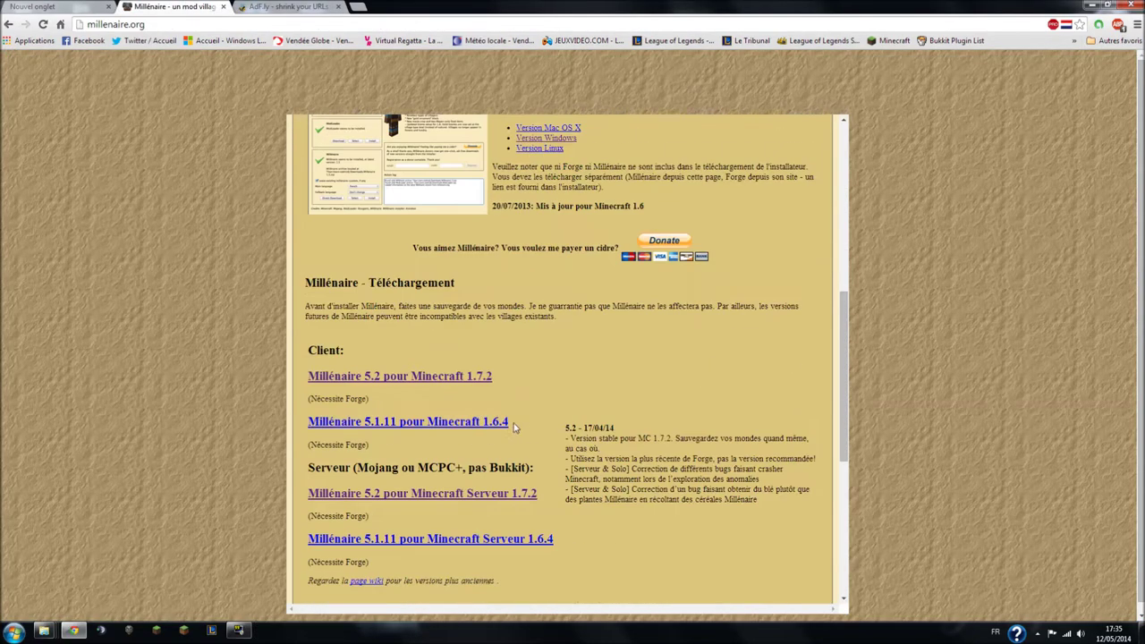
{"action": "left_click", "coordinate": [413, 379]}
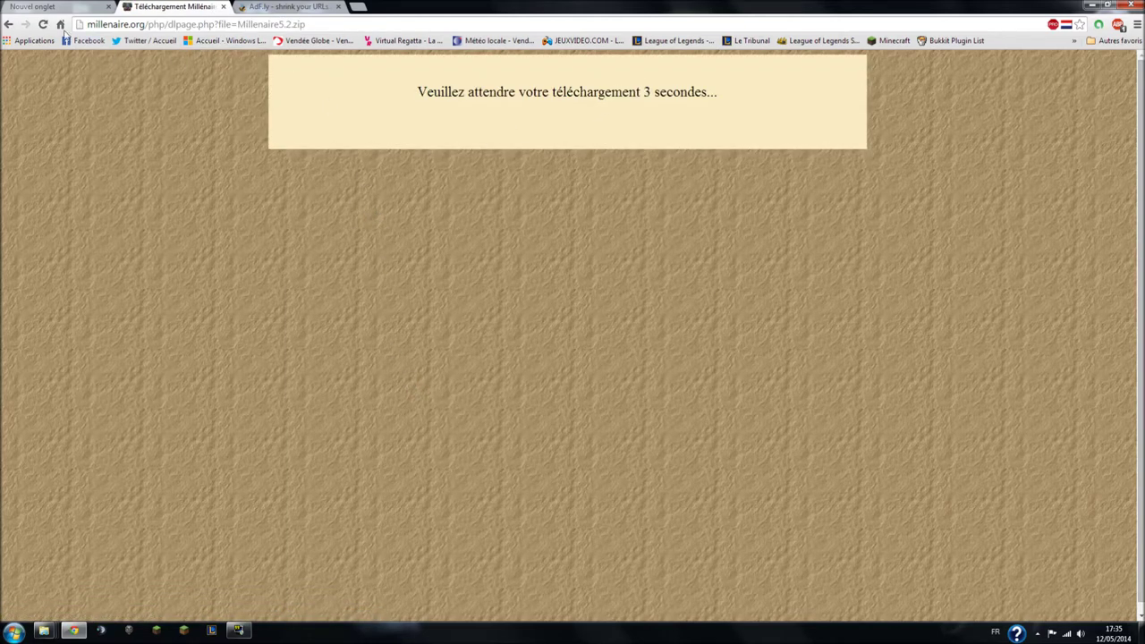
{"action": "left_click", "coordinate": [286, 6]}
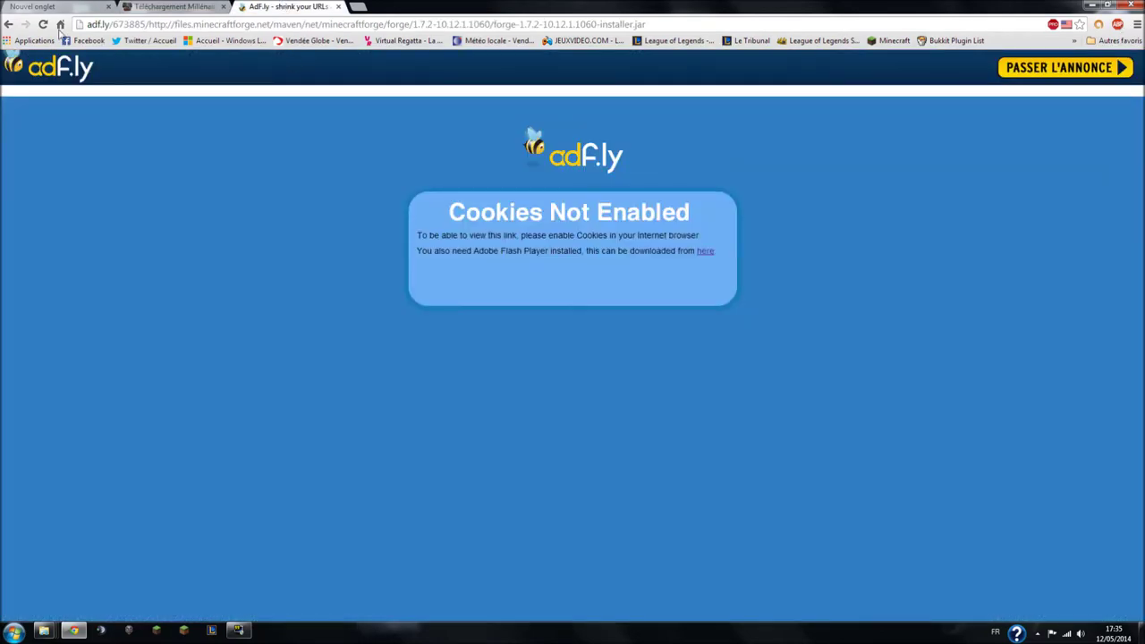
{"action": "left_click", "coordinate": [7, 24]}
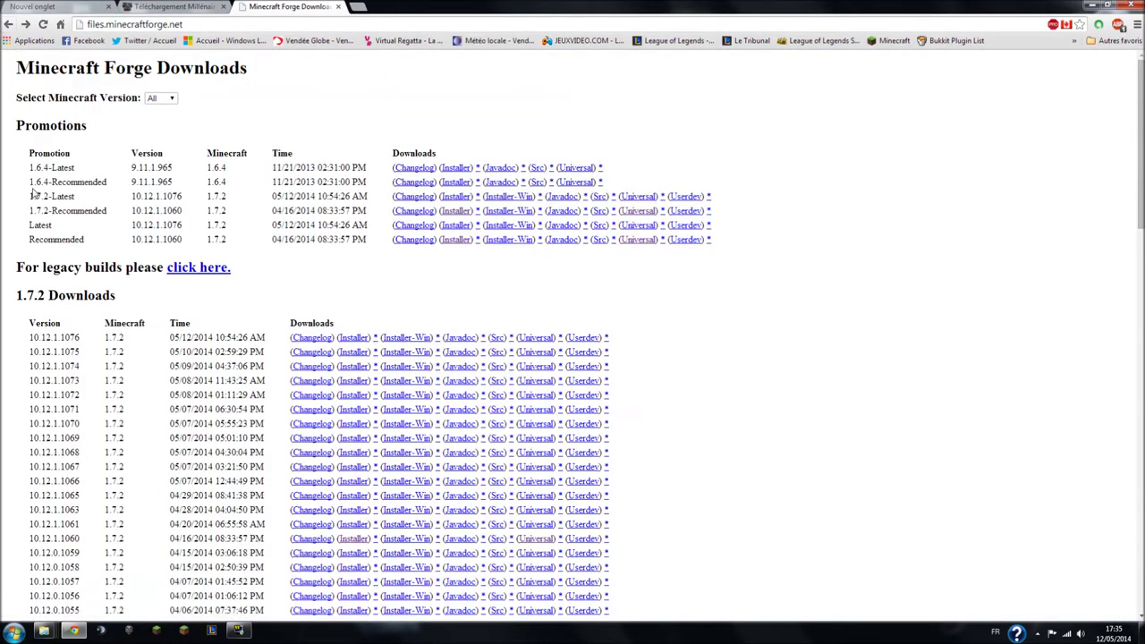
{"action": "left_click_drag", "start_coordinate": [27, 213], "coordinate": [108, 212]}
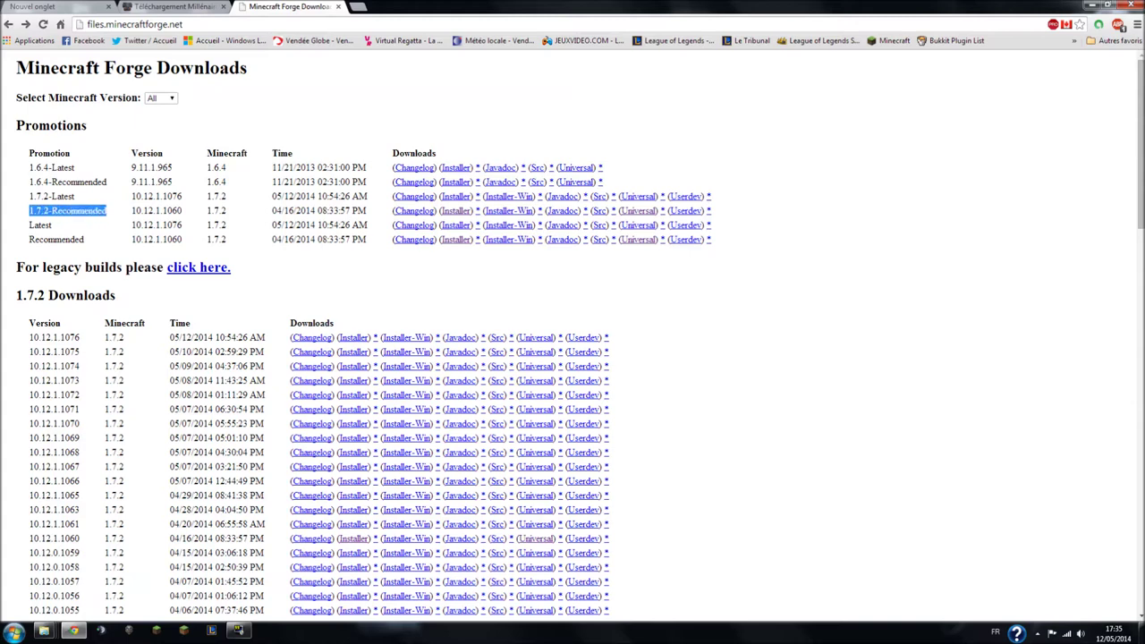
{"action": "left_click", "coordinate": [212, 6]}
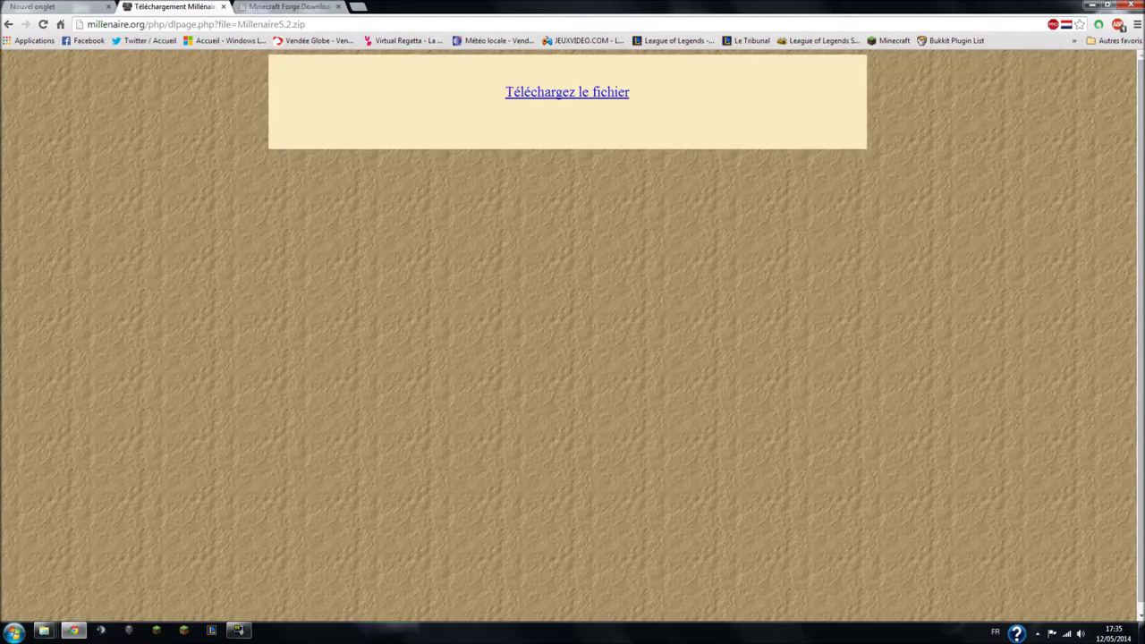
{"action": "left_click", "coordinate": [595, 97]}
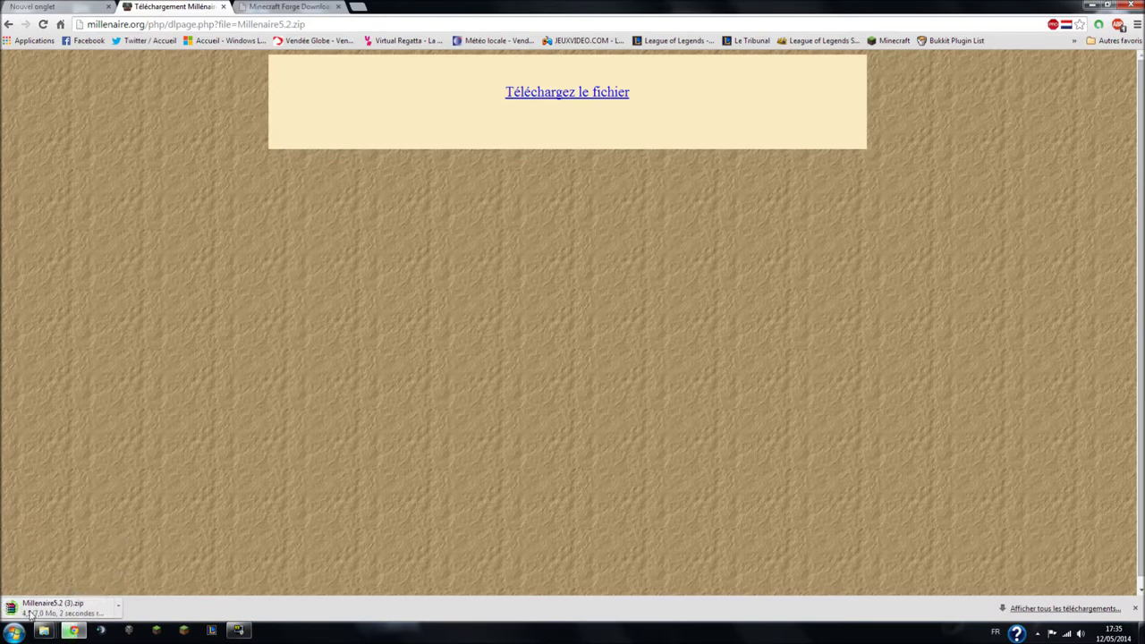
Open the downloaded Millénaire 5.2 archive and select millenaire, millenaire-custom and millenaire-5.2.jar inside its "Put in mods folder" directory
{"action": "left_click_drag", "start_coordinate": [47, 611], "coordinate": [4, 24]}
{"action": "left_click", "coordinate": [4, 24]}
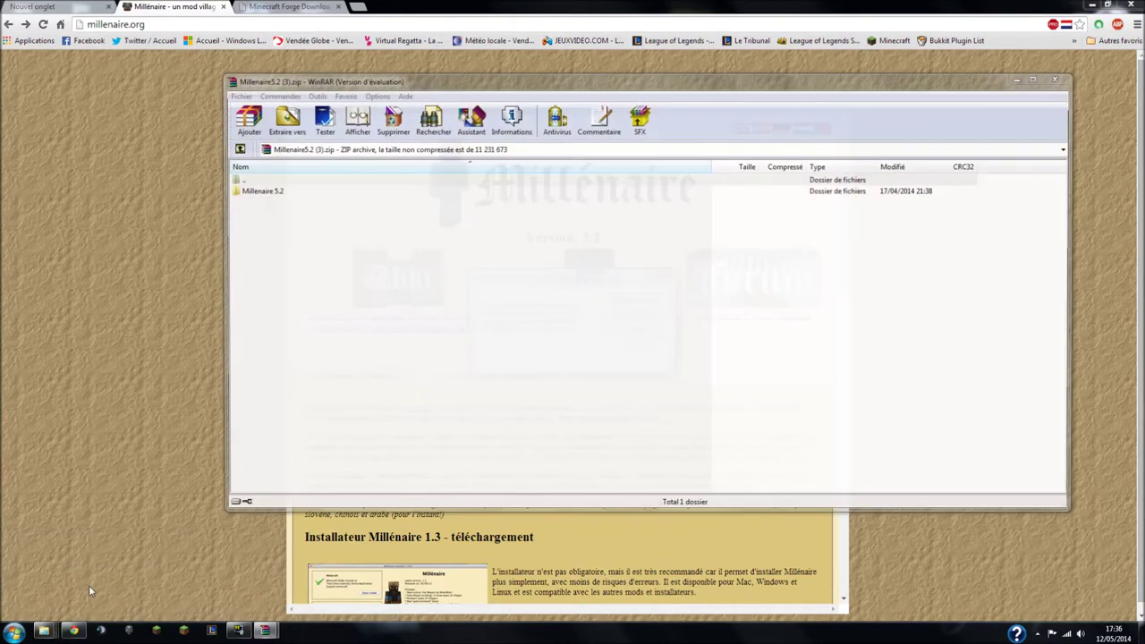
{"action": "left_click", "coordinate": [650, 330]}
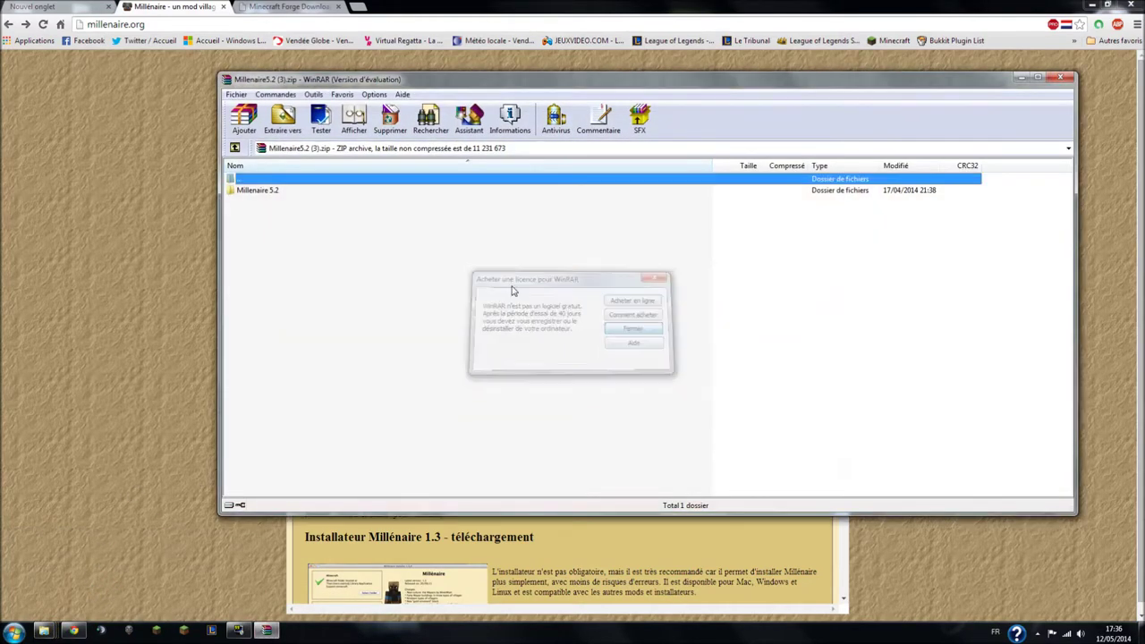
{"action": "double_click", "coordinate": [268, 190]}
{"action": "left_click", "coordinate": [267, 191]}
{"action": "double_click", "coordinate": [267, 193]}
{"action": "left_click_drag", "start_coordinate": [271, 235], "coordinate": [247, 193]}
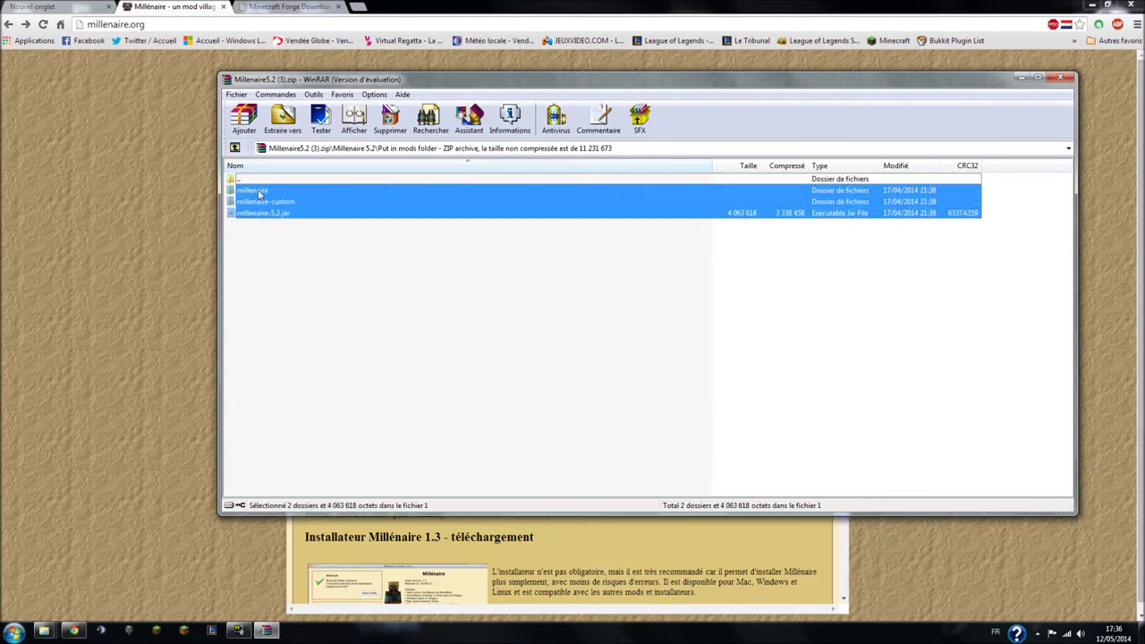
Open the mods folder inside .minecraft and place its window beside the archive's listing of Millénaire files
{"action": "left_click", "coordinate": [44, 631]}
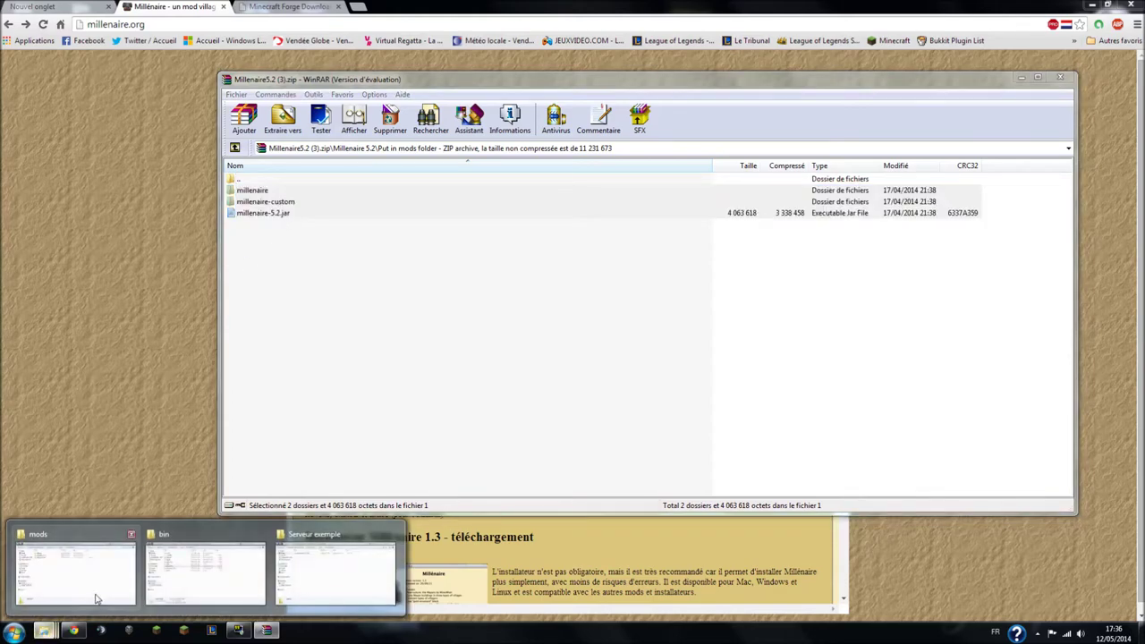
{"action": "mouse_move", "coordinate": [186, 563]}
{"action": "mouse_move", "coordinate": [118, 561]}
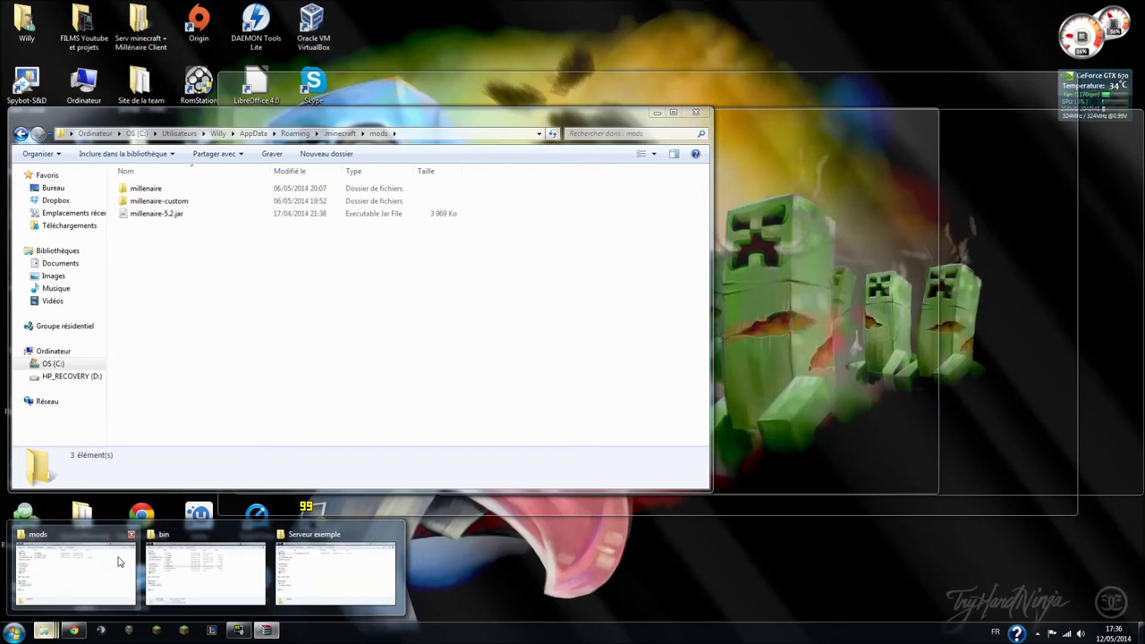
{"action": "left_click", "coordinate": [119, 562]}
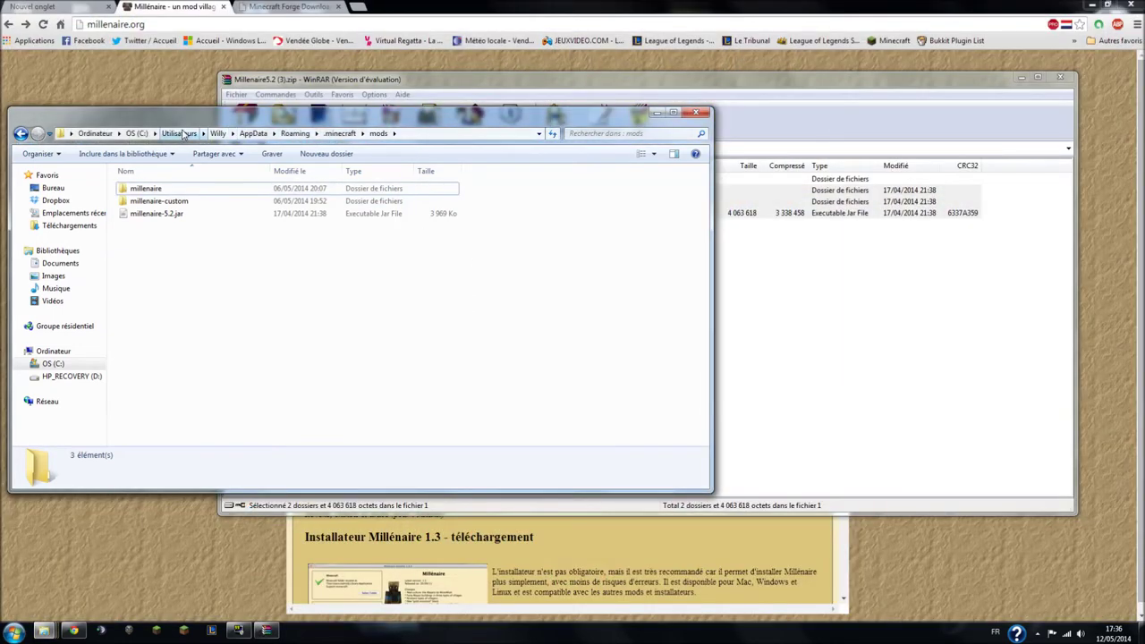
{"action": "left_click", "coordinate": [340, 133]}
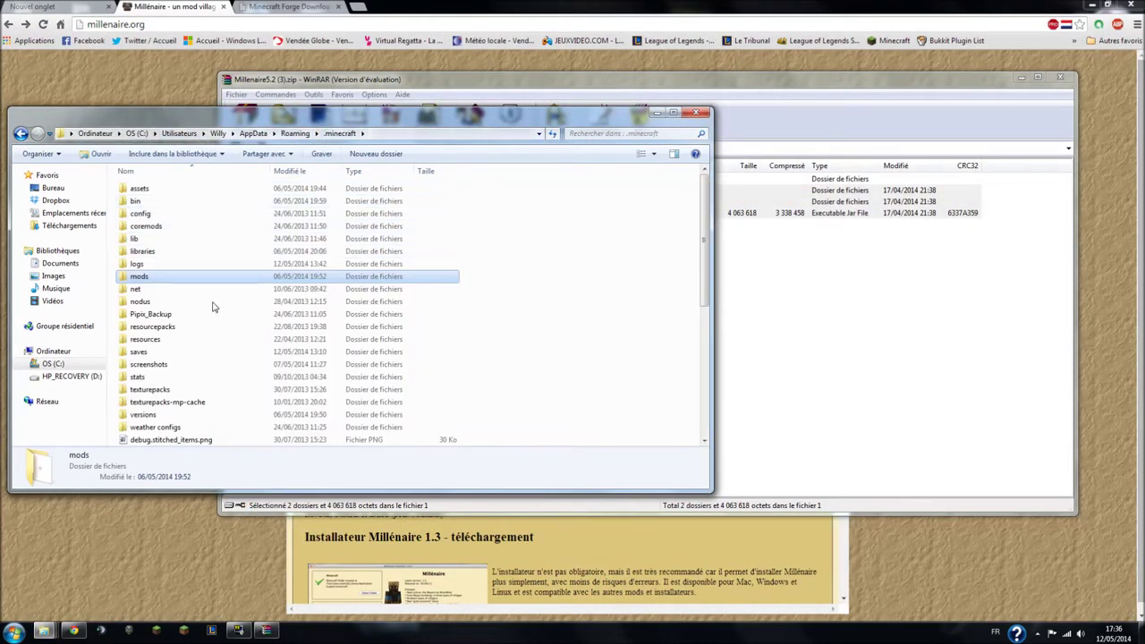
{"action": "scroll", "coordinate": [480, 340], "scroll_direction": "down", "scroll_amount": 4}
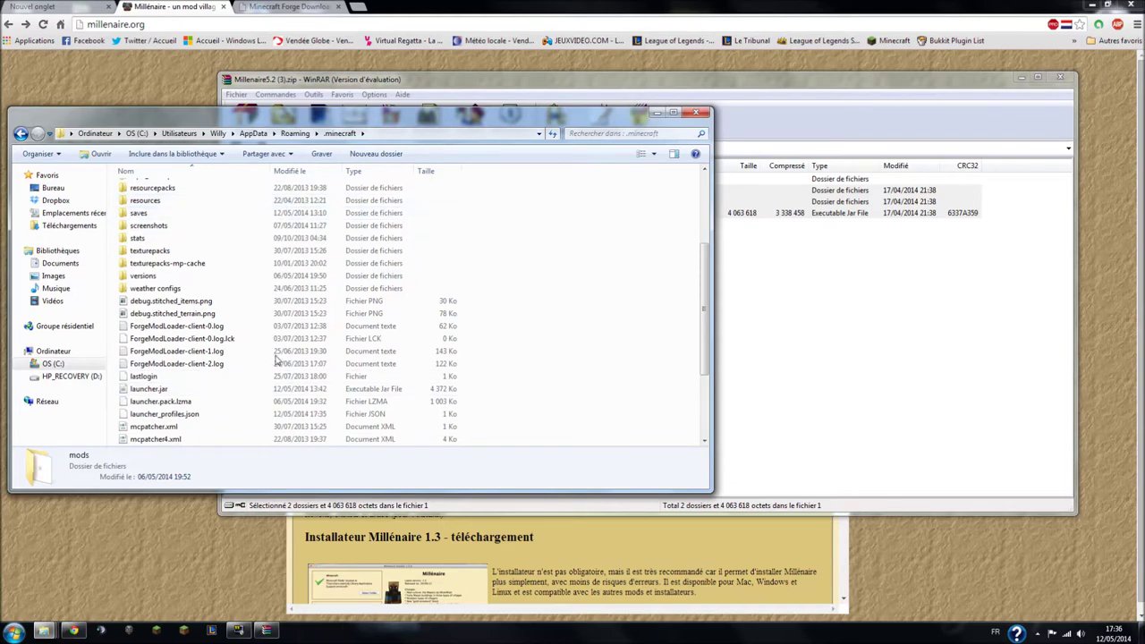
{"action": "scroll", "coordinate": [374, 360], "scroll_direction": "up", "scroll_amount": 3}
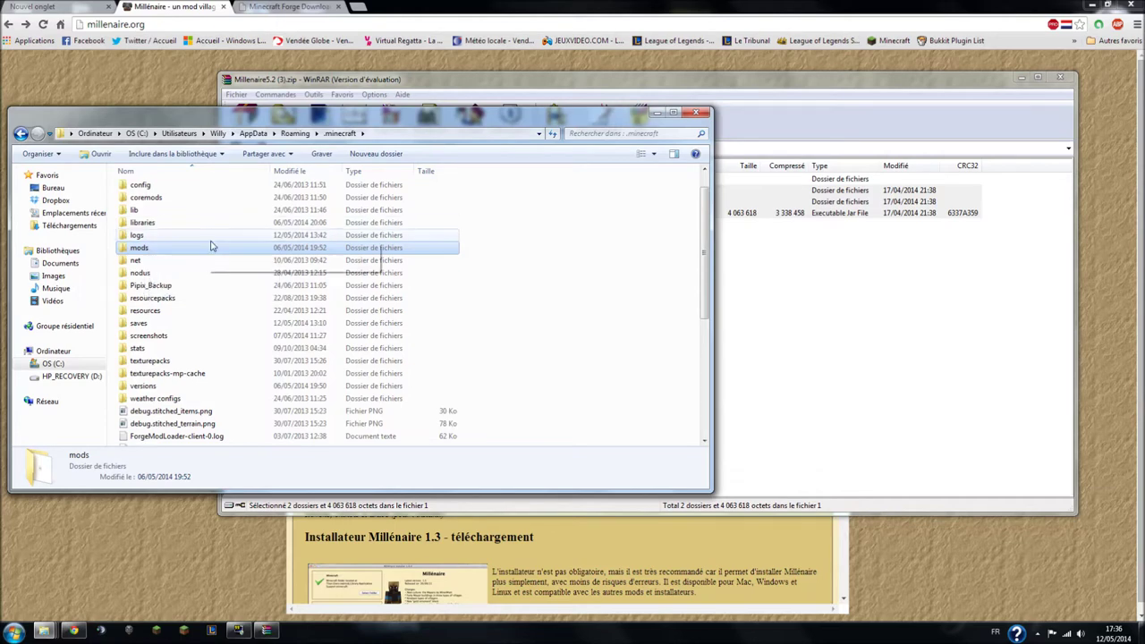
{"action": "scroll", "coordinate": [183, 257], "scroll_direction": "down", "scroll_amount": 4}
{"action": "scroll", "coordinate": [147, 291], "scroll_direction": "up", "scroll_amount": 5}
{"action": "double_click", "coordinate": [139, 277]}
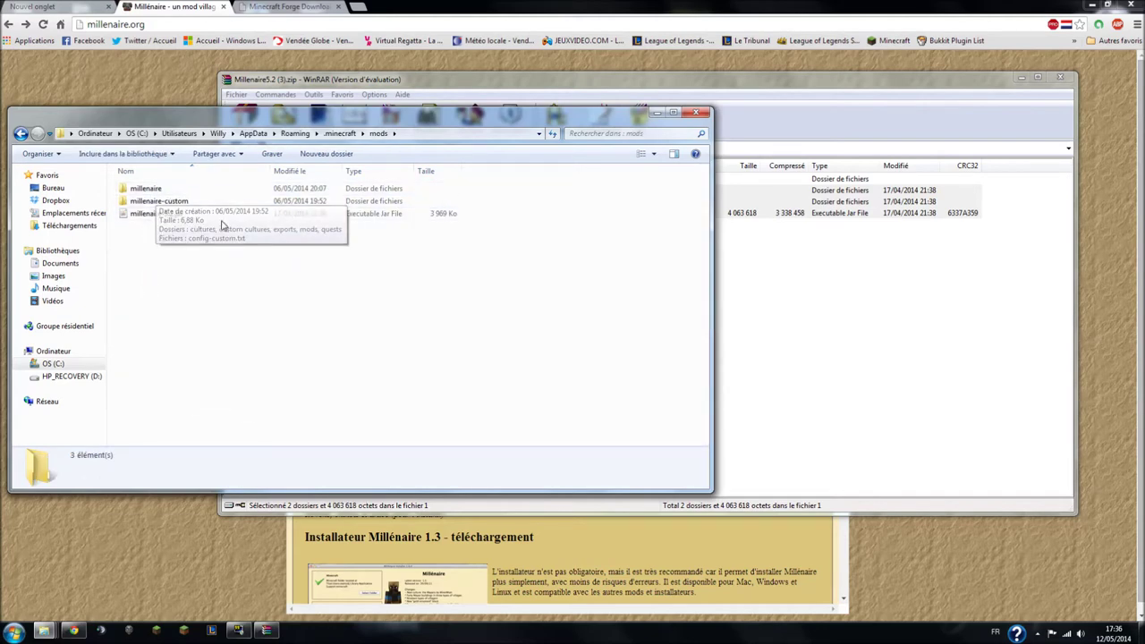
{"action": "left_click_drag", "start_coordinate": [228, 119], "coordinate": [485, 197]}
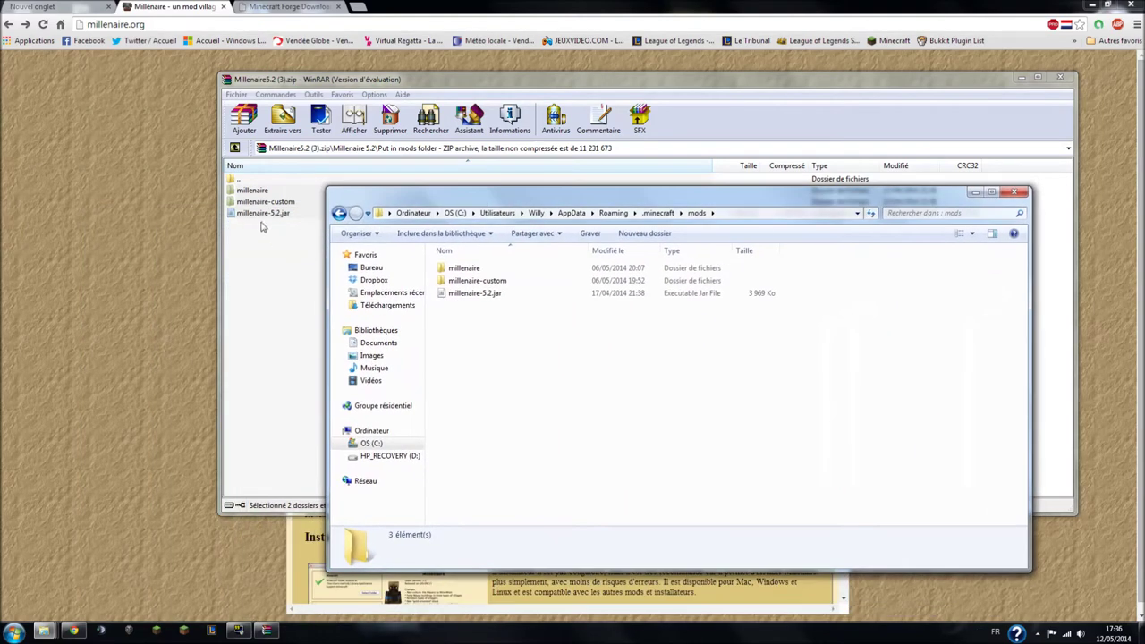
{"action": "left_click_drag", "start_coordinate": [277, 219], "coordinate": [473, 299]}
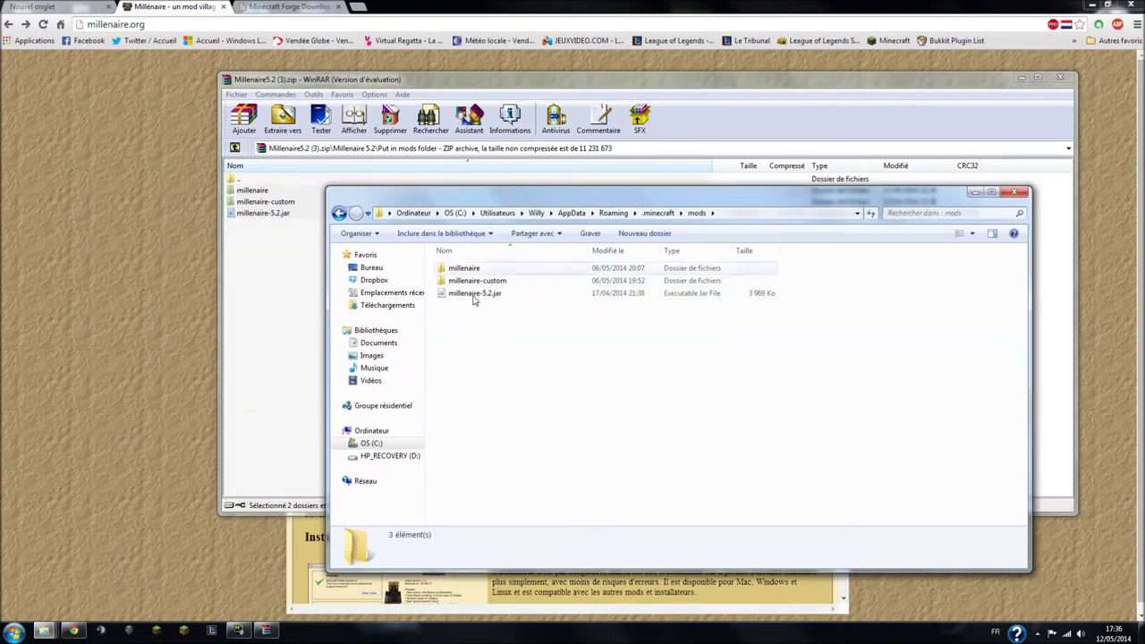
Return from the mods folder to .minecraft and close the Millénaire 5.2 archive
{"action": "left_click_drag", "start_coordinate": [363, 192], "coordinate": [161, 91]}
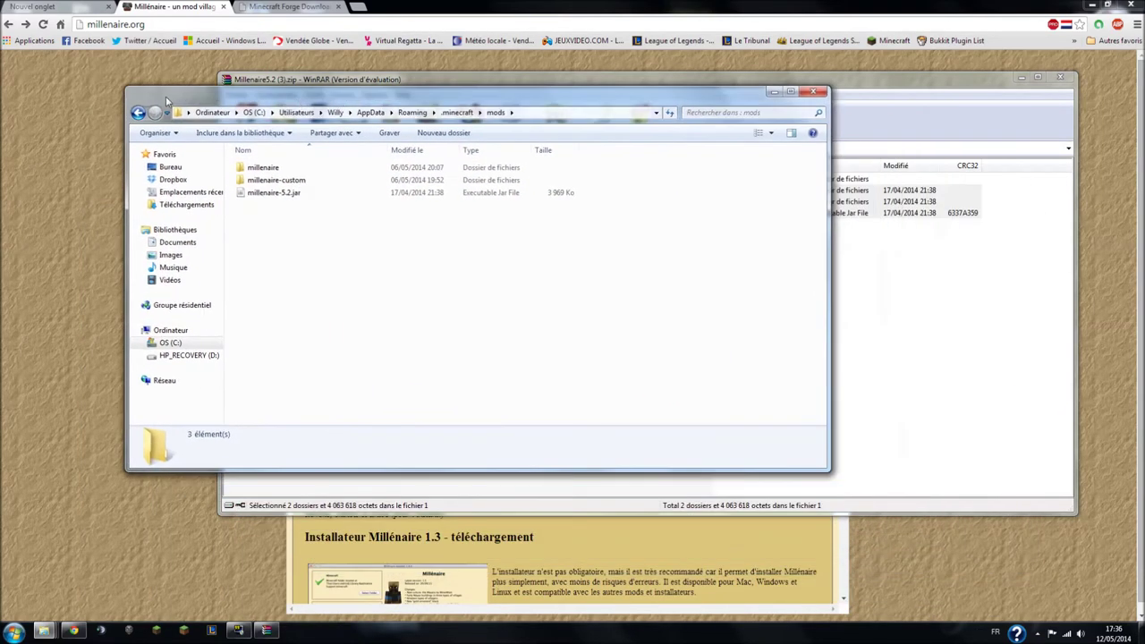
{"action": "left_click", "coordinate": [138, 113]}
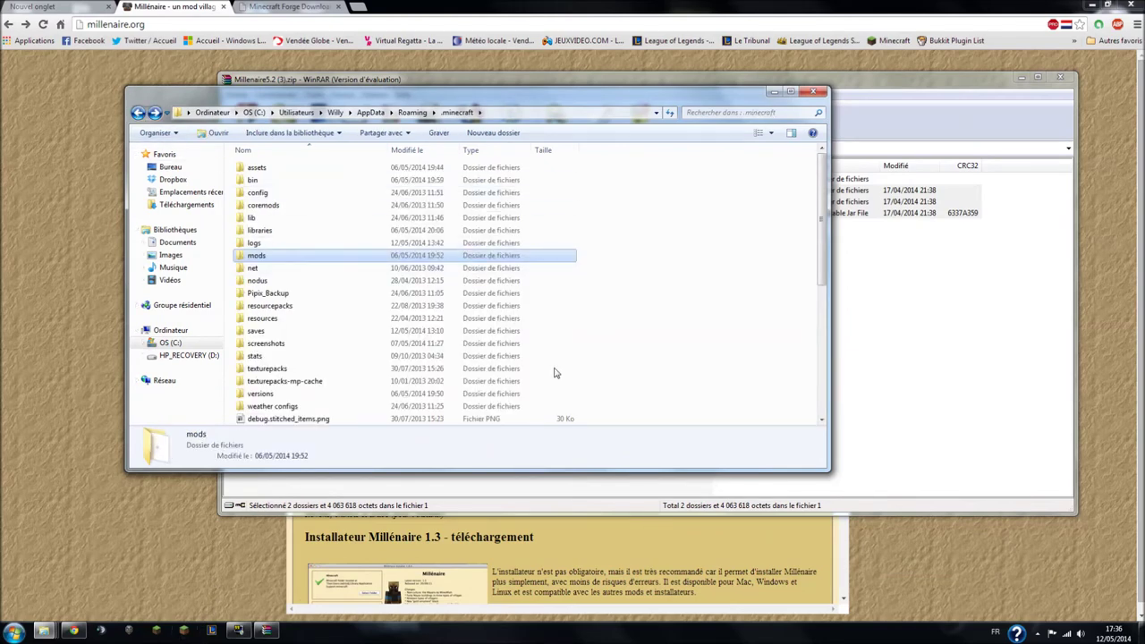
{"action": "left_click", "coordinate": [266, 631]}
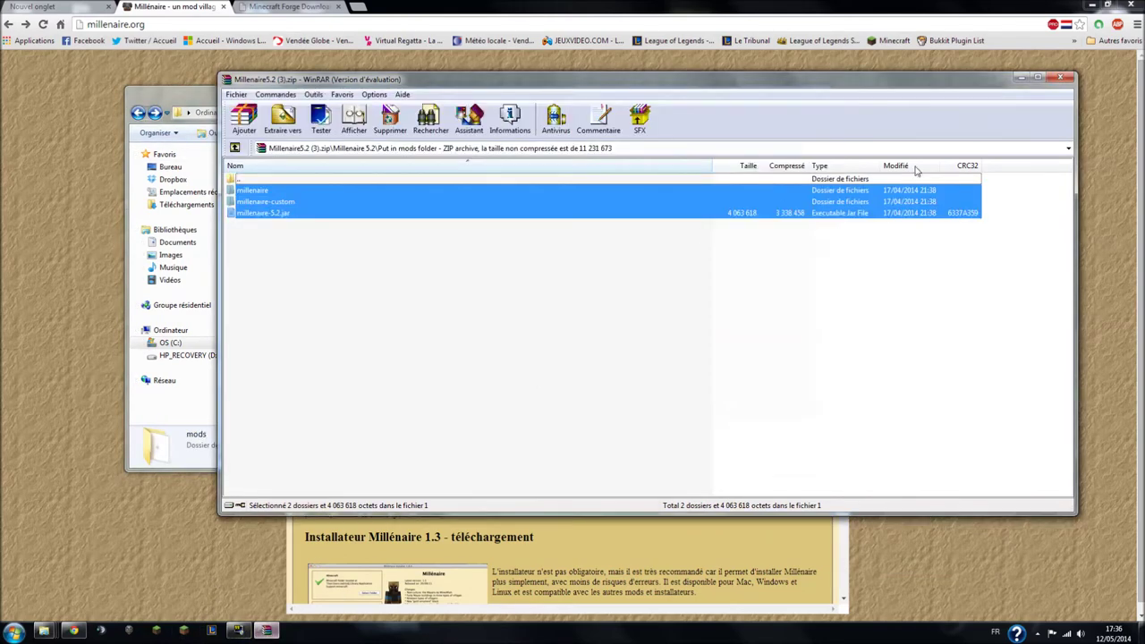
{"action": "left_click", "coordinate": [1060, 77]}
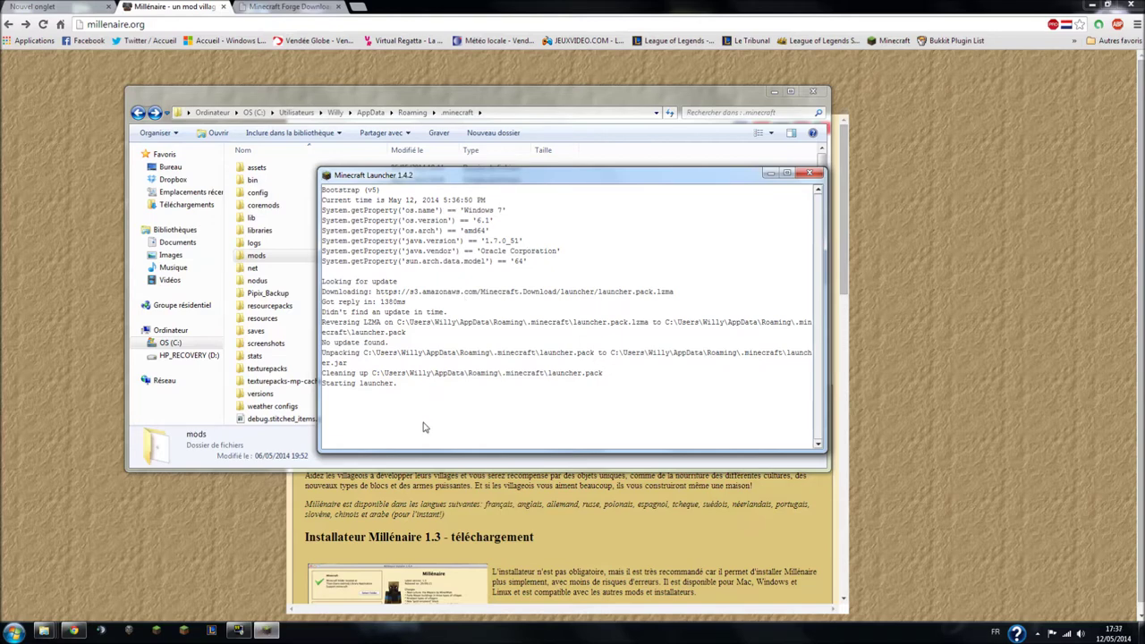
Save the Minecraft launcher profile with release 1.7.2-Forge10.12.1.1060 as its version and launch the game
{"action": "left_click", "coordinate": [400, 501]}
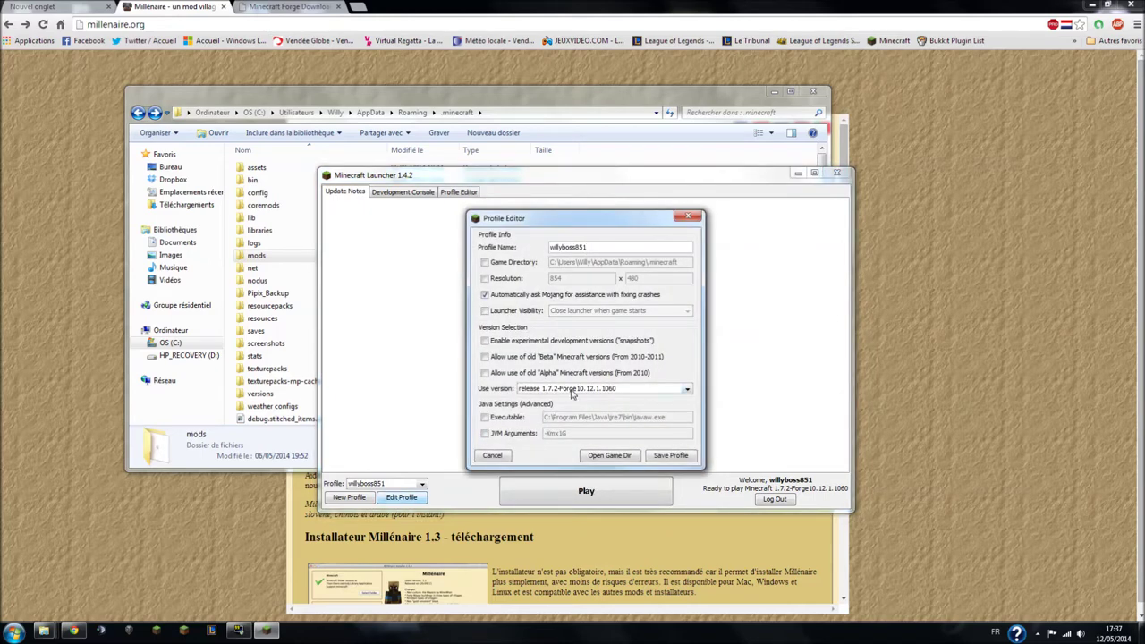
{"action": "left_click", "coordinate": [572, 390]}
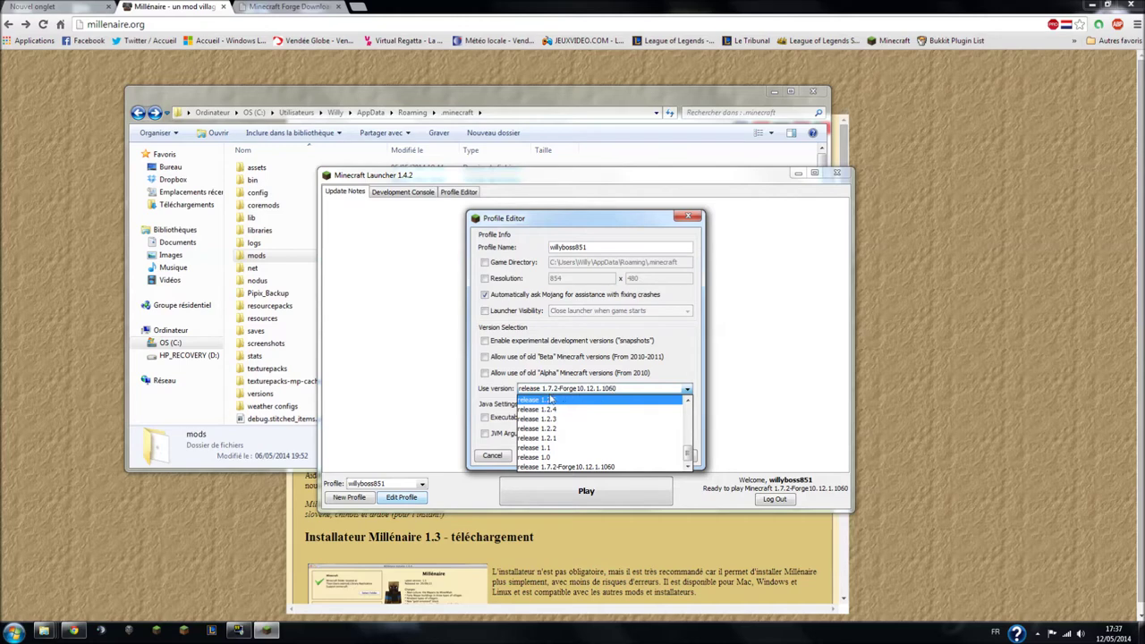
{"action": "scroll", "coordinate": [555, 403], "scroll_direction": "up", "scroll_amount": 15}
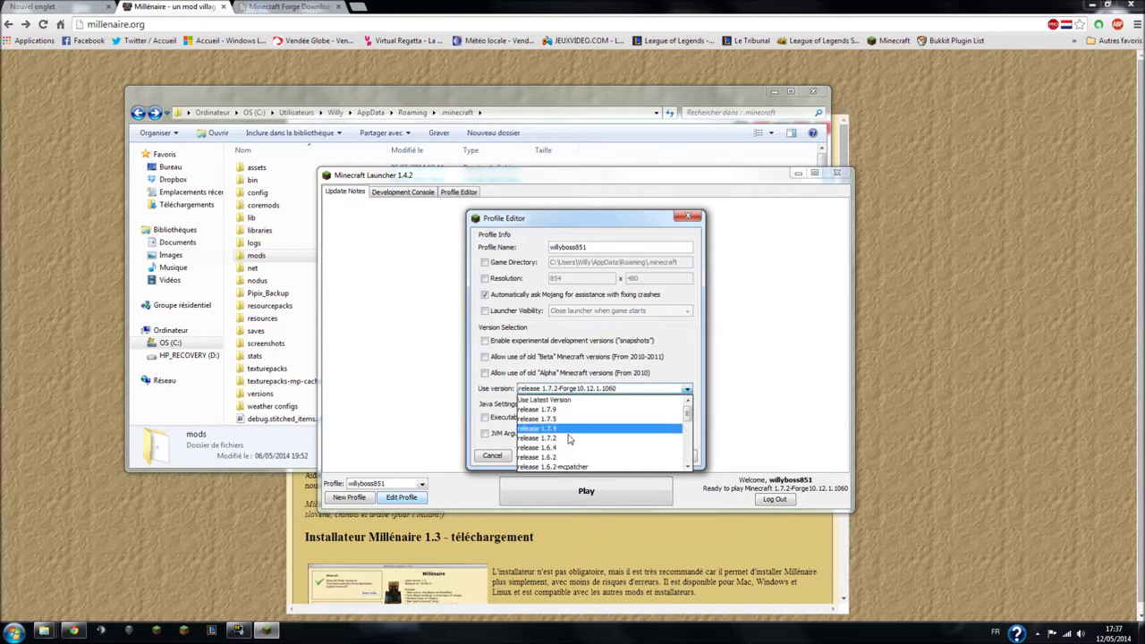
{"action": "left_click", "coordinate": [626, 461]}
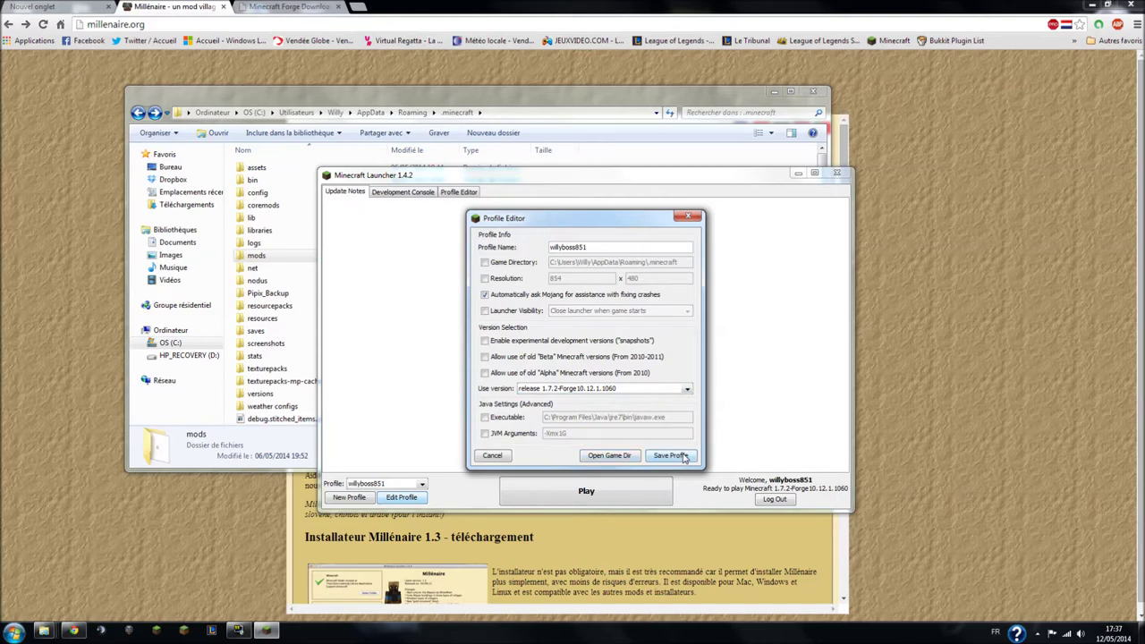
{"action": "left_click", "coordinate": [669, 455]}
{"action": "left_click", "coordinate": [615, 491]}
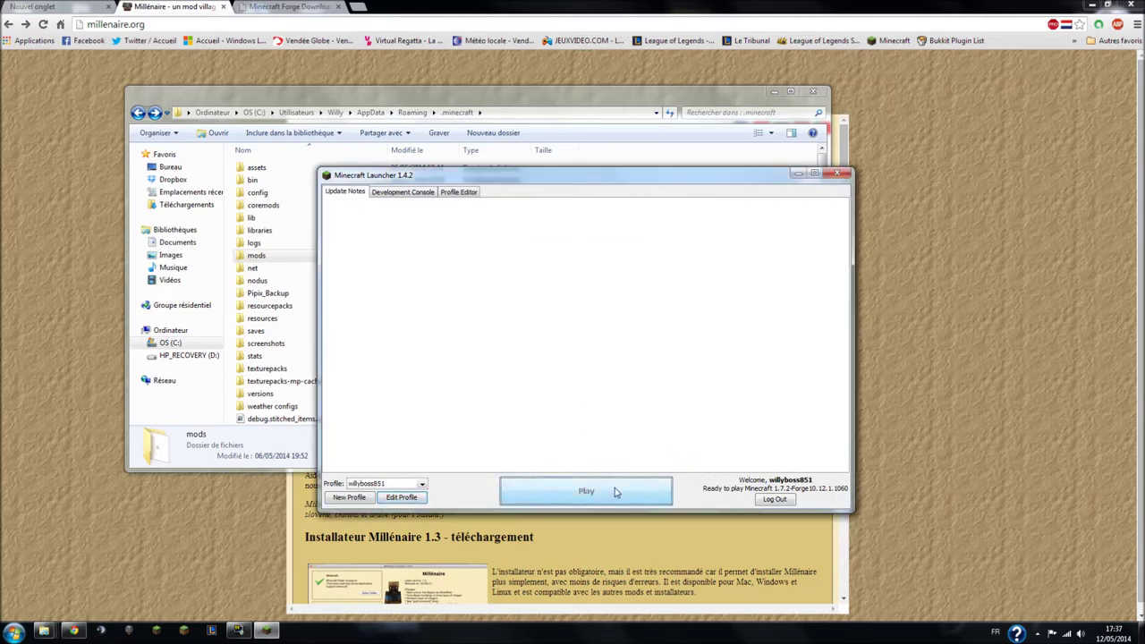
{"action": "left_click_drag", "start_coordinate": [482, 176], "coordinate": [540, 133]}
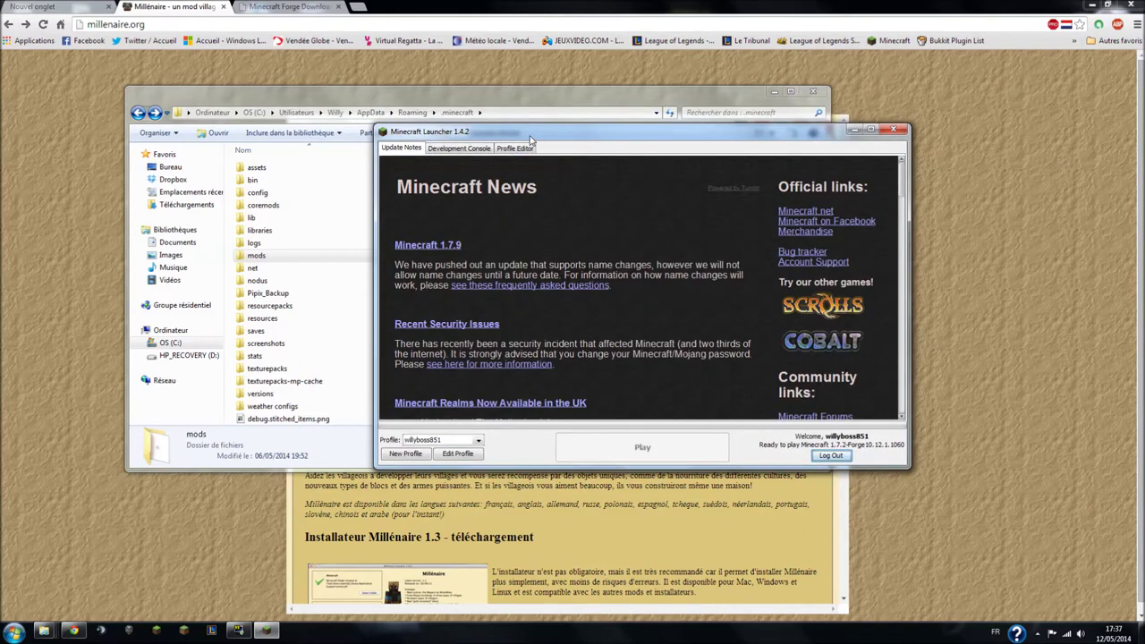
{"action": "left_click_drag", "start_coordinate": [531, 139], "coordinate": [534, 116]}
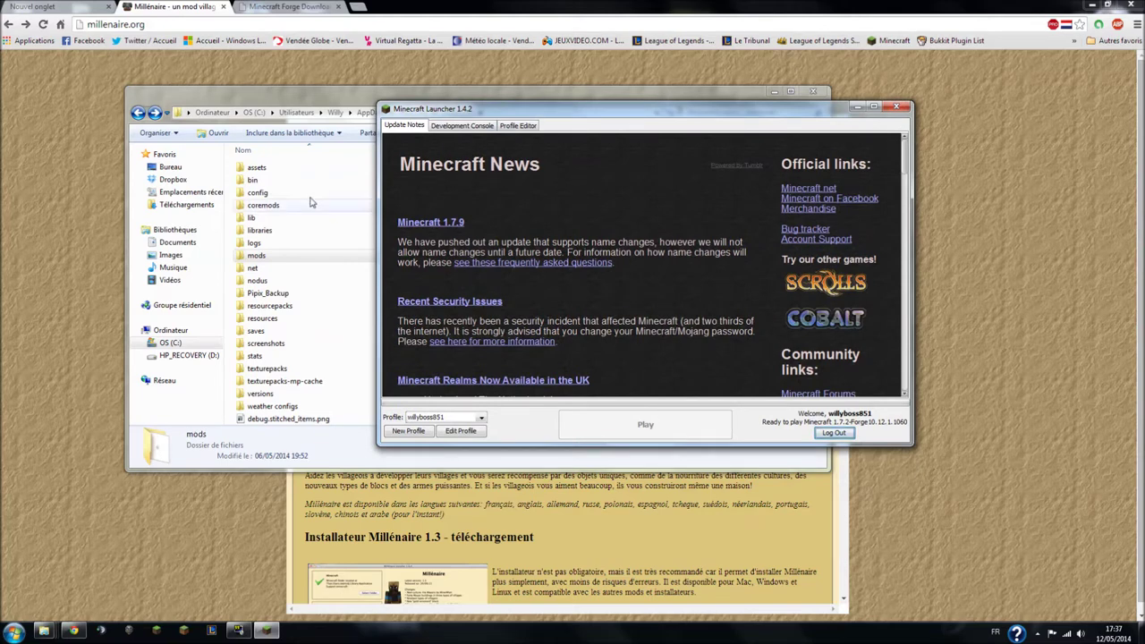
{"action": "left_click_drag", "start_coordinate": [333, 103], "coordinate": [207, 90]}
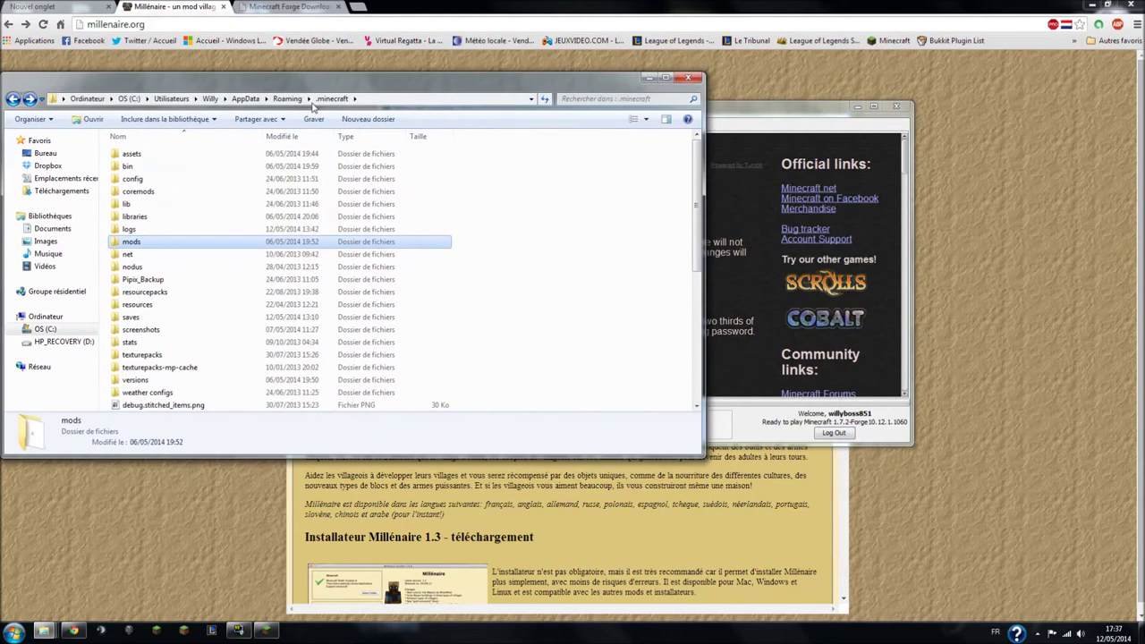
{"action": "left_click", "coordinate": [761, 119]}
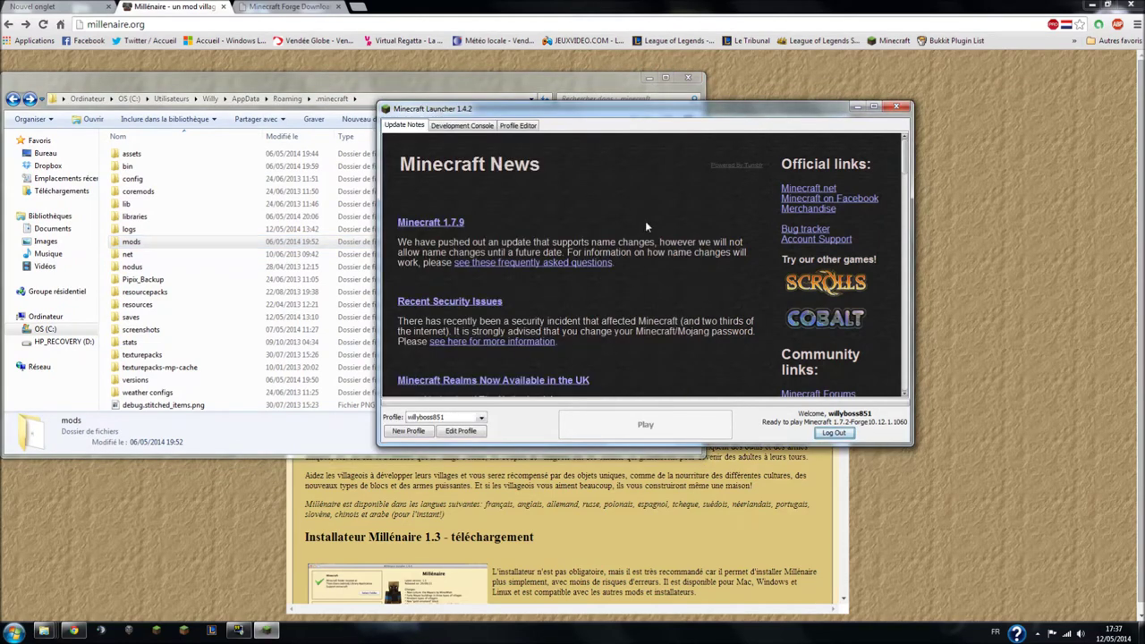
{"action": "left_click", "coordinate": [1036, 633]}
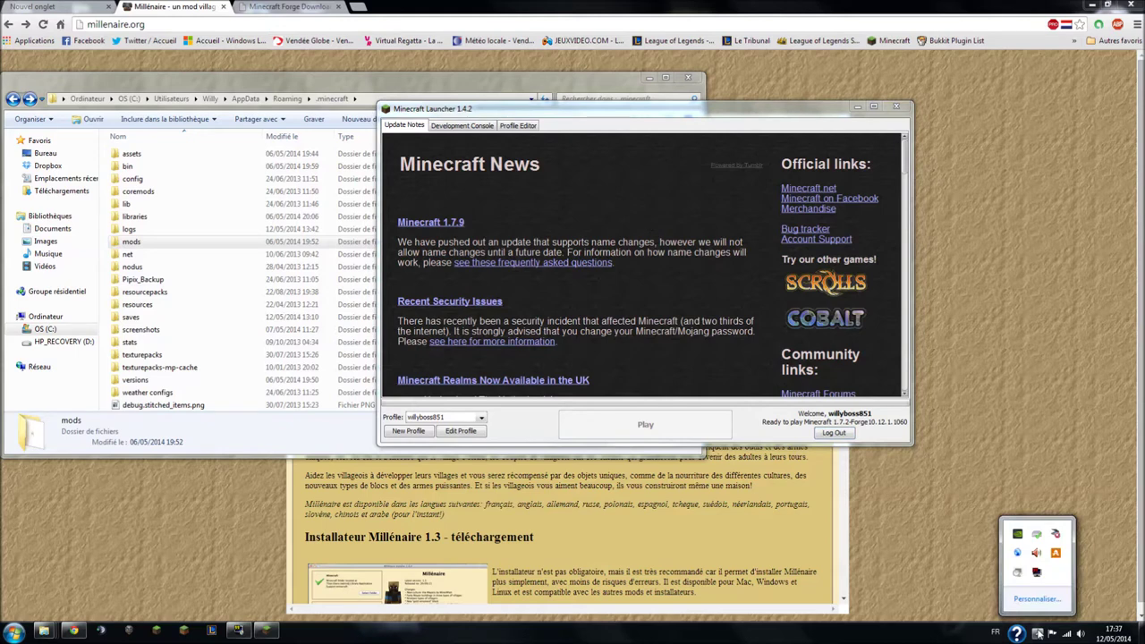
{"action": "left_click", "coordinate": [1016, 423]}
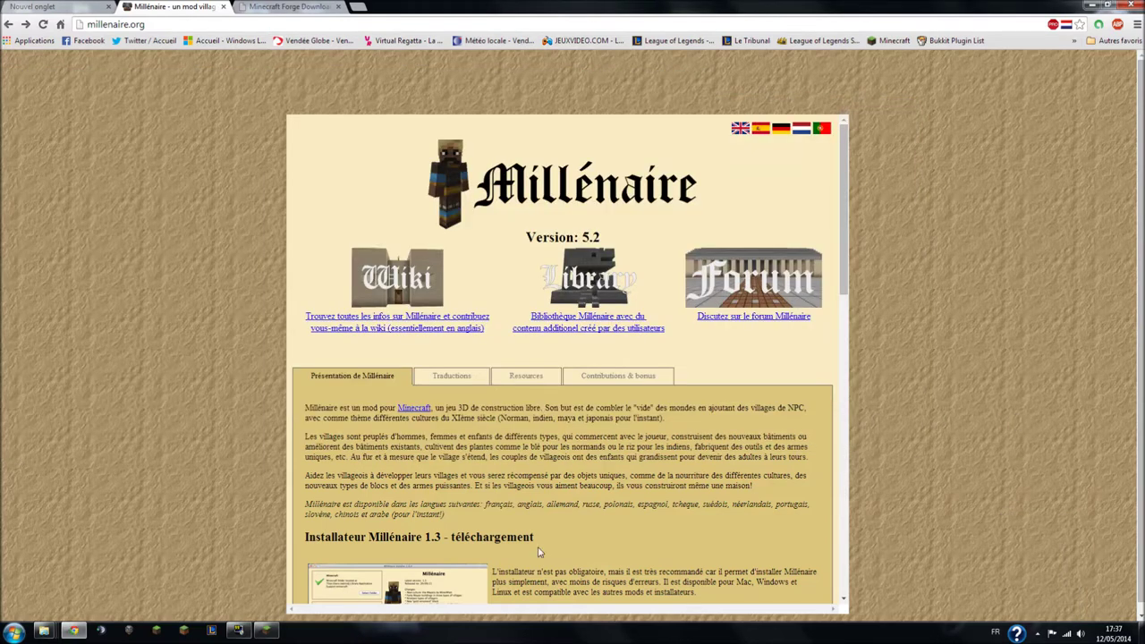
{"action": "left_click", "coordinate": [269, 629]}
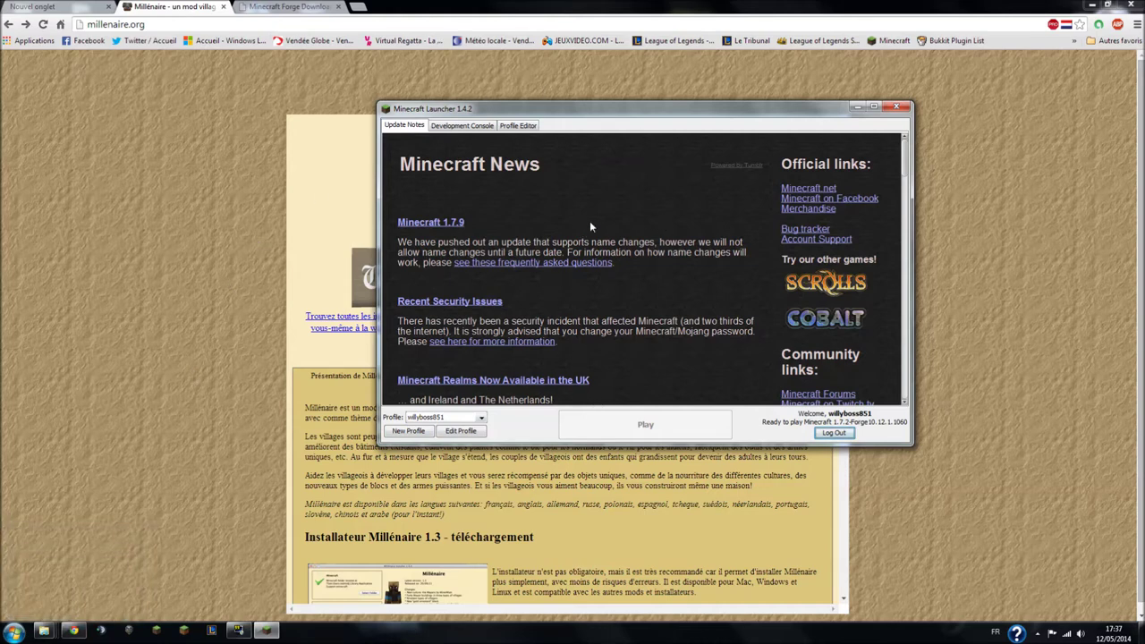
{"action": "left_click_drag", "start_coordinate": [559, 118], "coordinate": [561, 81]}
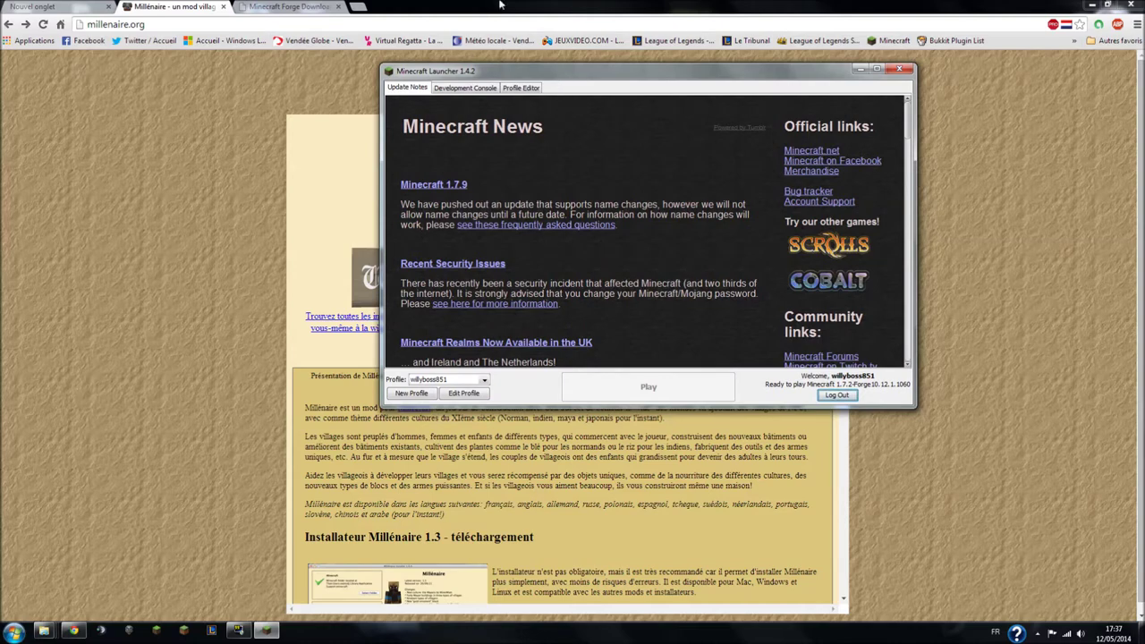
{"action": "key", "text": "alt+F4"}
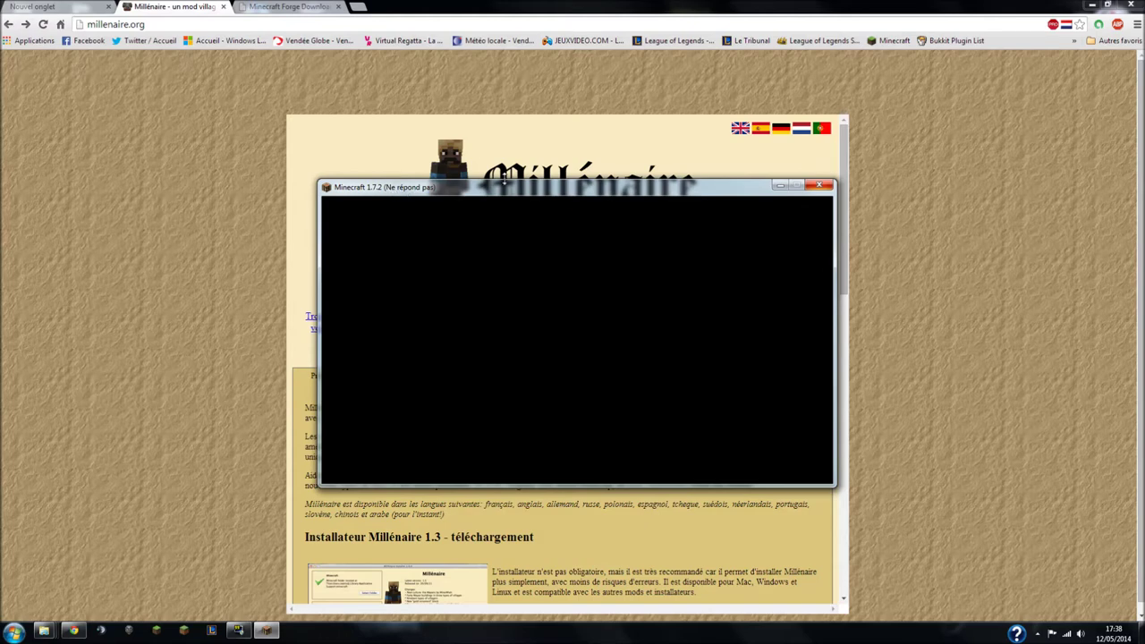
Check the game's mod list for Forge and Millénaire, and return to the title screen
{"action": "left_click_drag", "start_coordinate": [491, 195], "coordinate": [502, 120]}
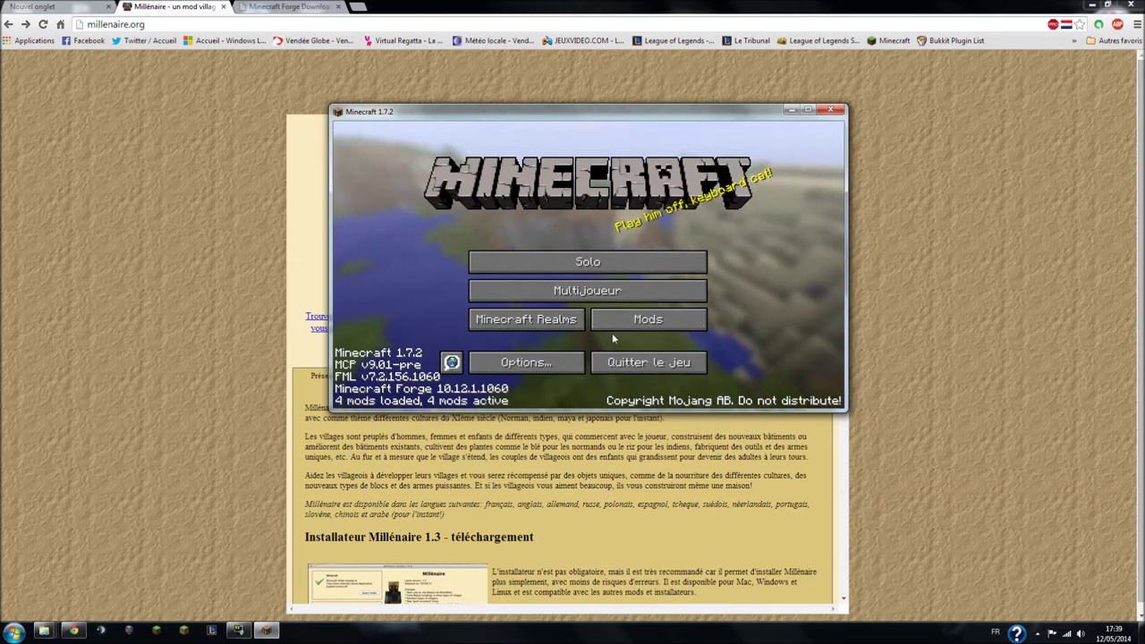
{"action": "left_click", "coordinate": [647, 321]}
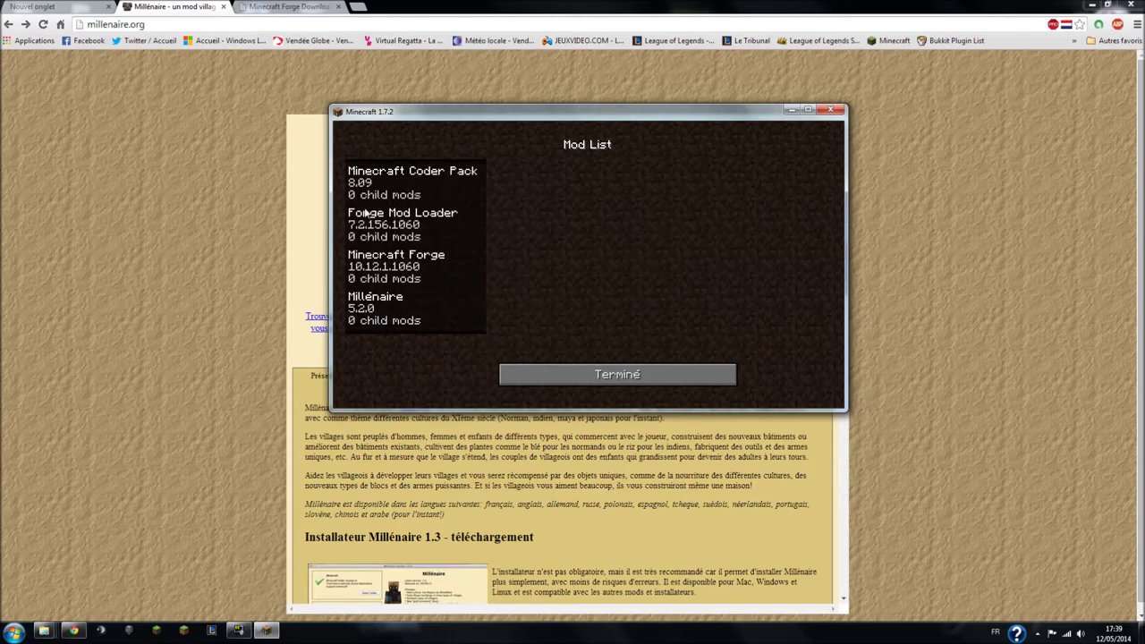
{"action": "left_click", "coordinate": [555, 374]}
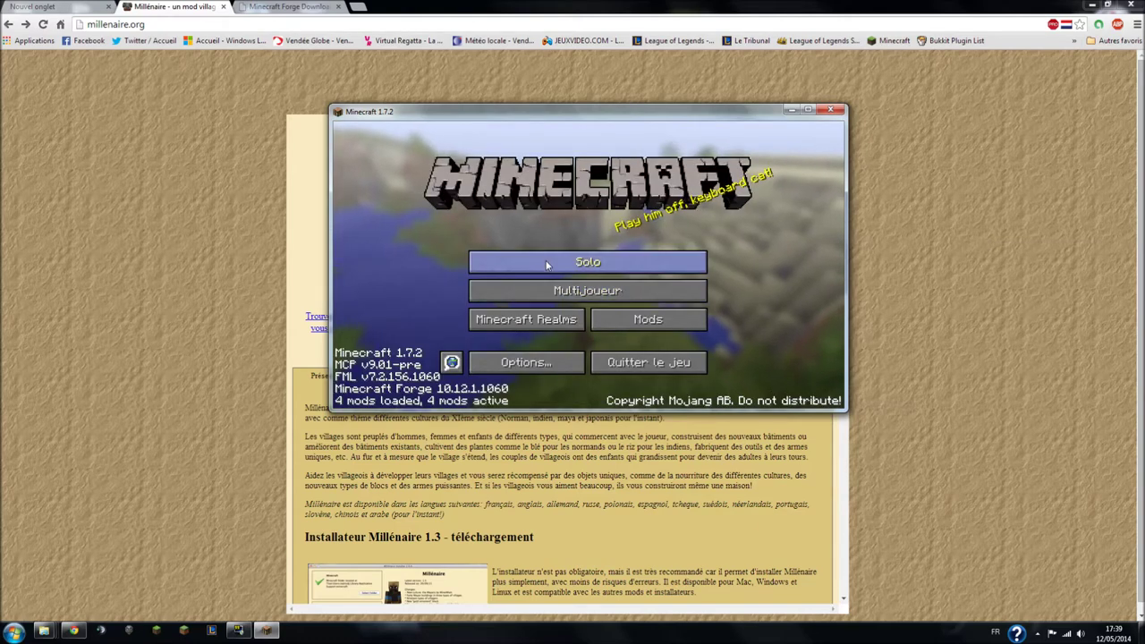
Open the single-player world Nouveau monde to check for nearby Millénaire villages, and quit back to the title screen
{"action": "left_click", "coordinate": [573, 261]}
{"action": "left_click", "coordinate": [542, 196]}
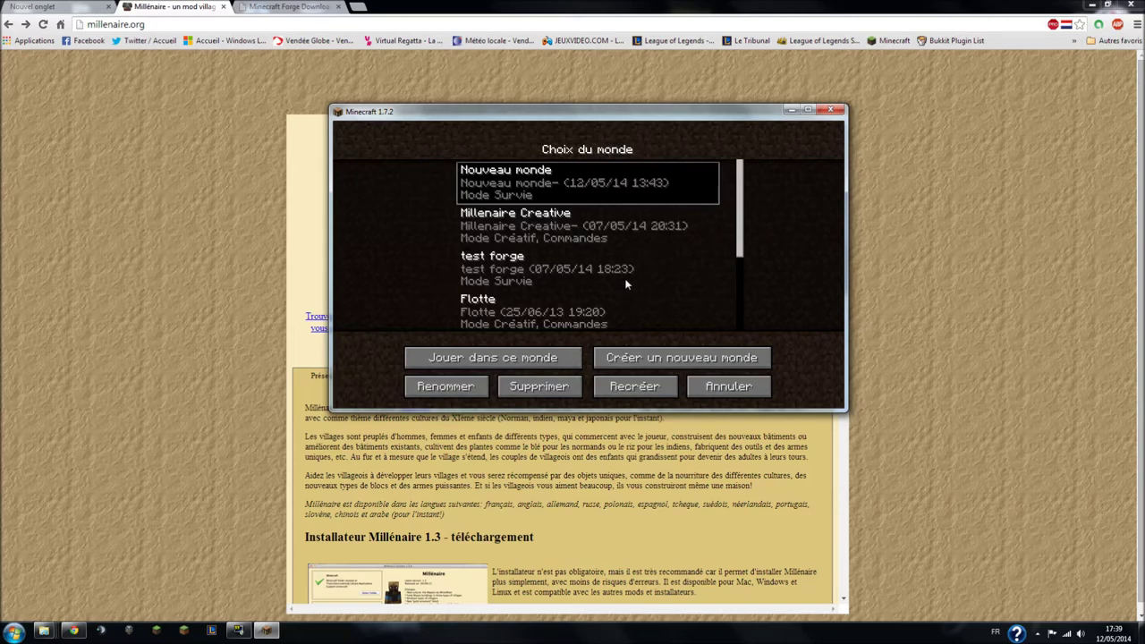
{"action": "double_click", "coordinate": [550, 191]}
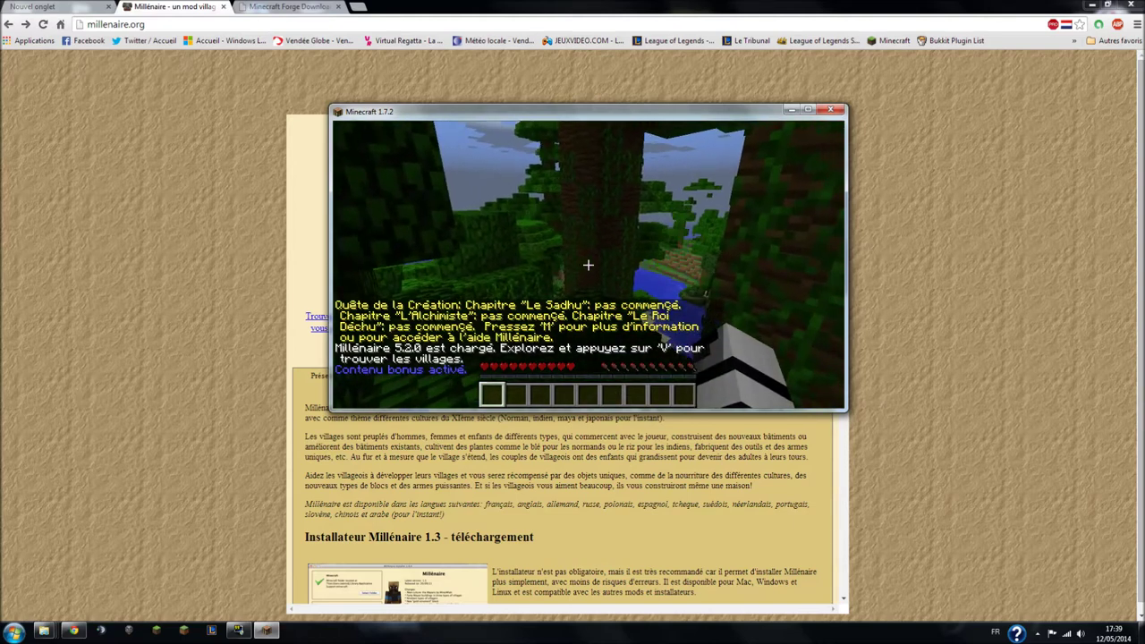
{"action": "key", "text": "v"}
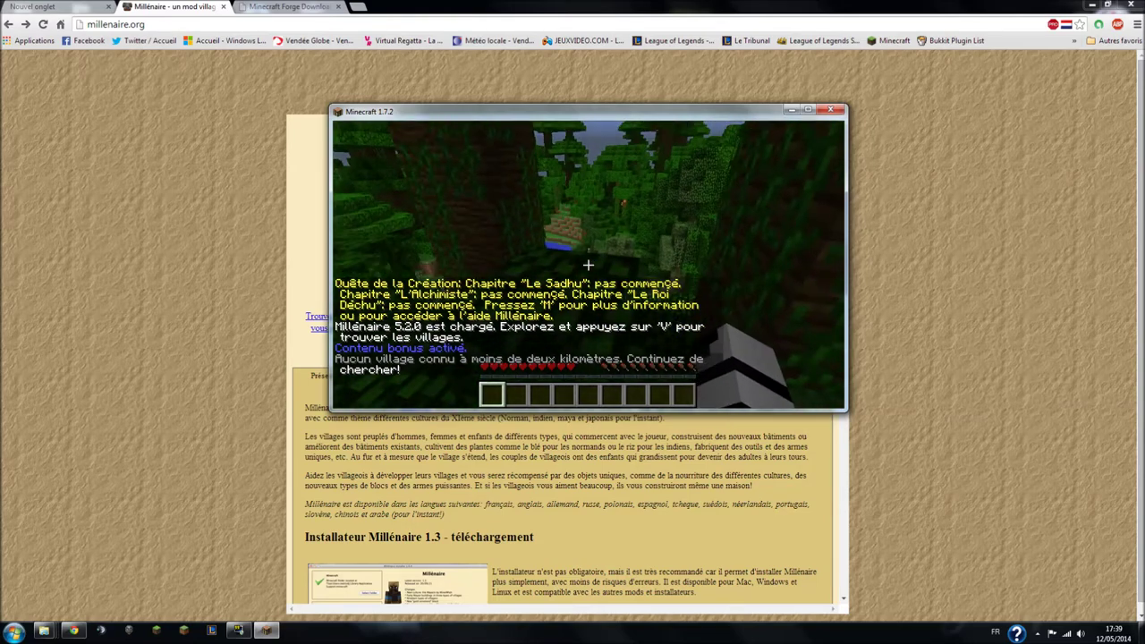
{"action": "key", "text": "Escape"}
{"action": "left_click", "coordinate": [575, 330]}
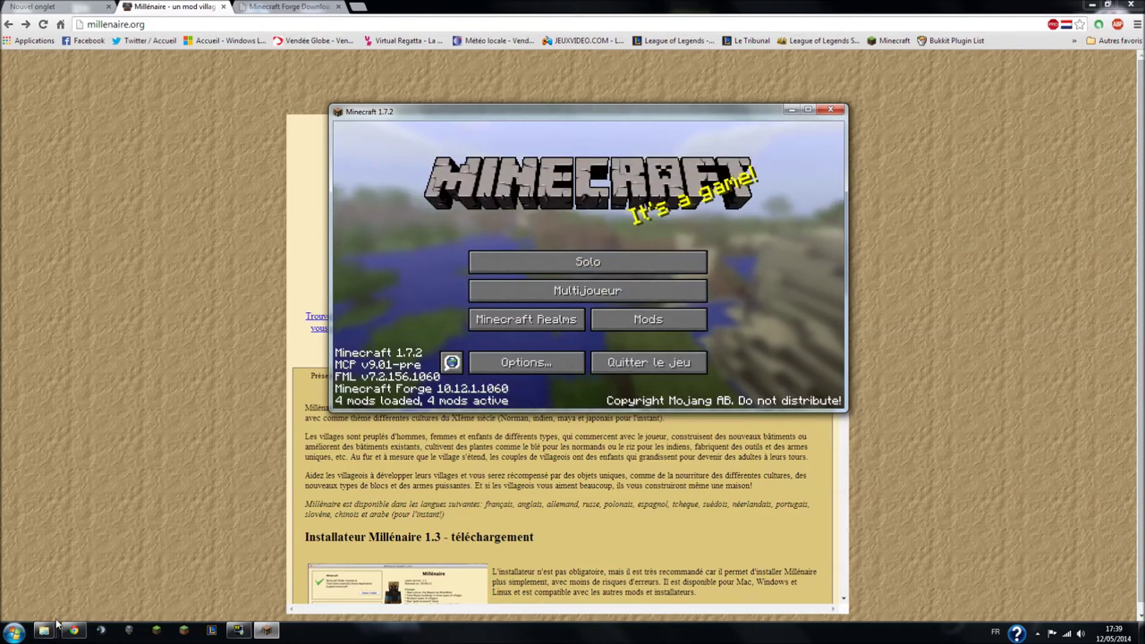
Switch to Chrome and review the Minecraft Forge Downloads page
{"action": "left_click", "coordinate": [260, 7]}
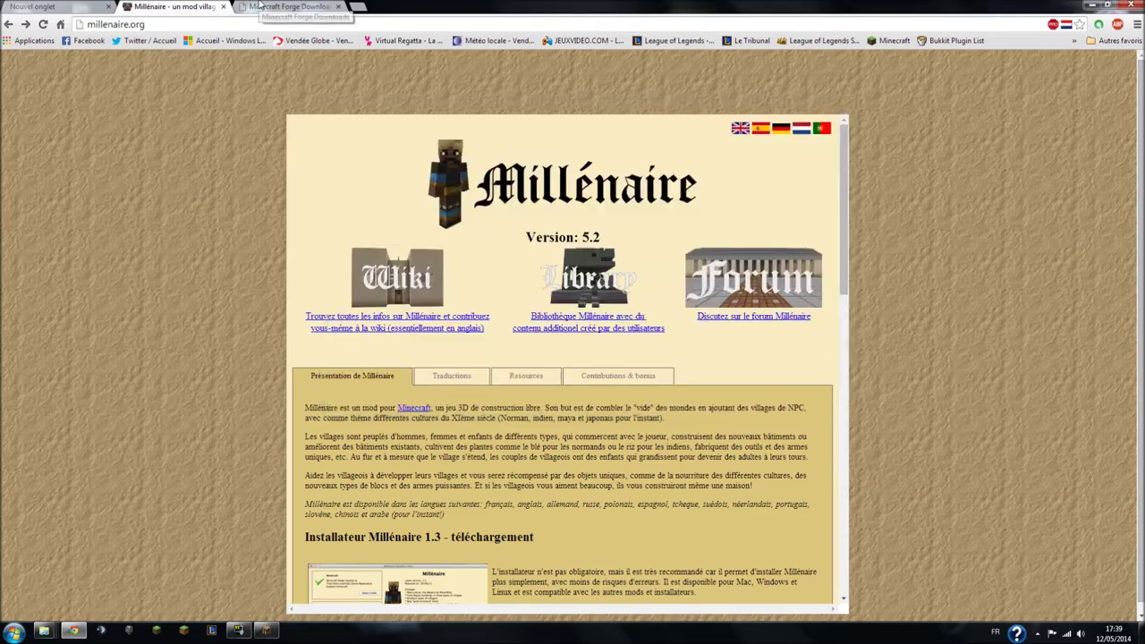
{"action": "left_click", "coordinate": [259, 7]}
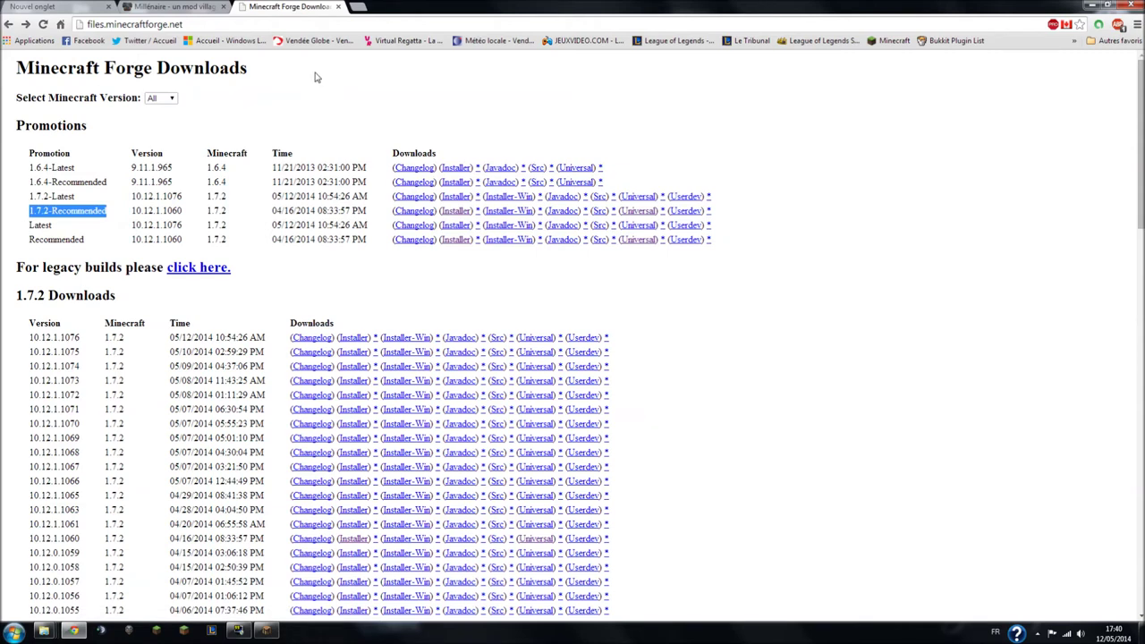
{"action": "left_click_drag", "start_coordinate": [5, 72], "coordinate": [302, 79]}
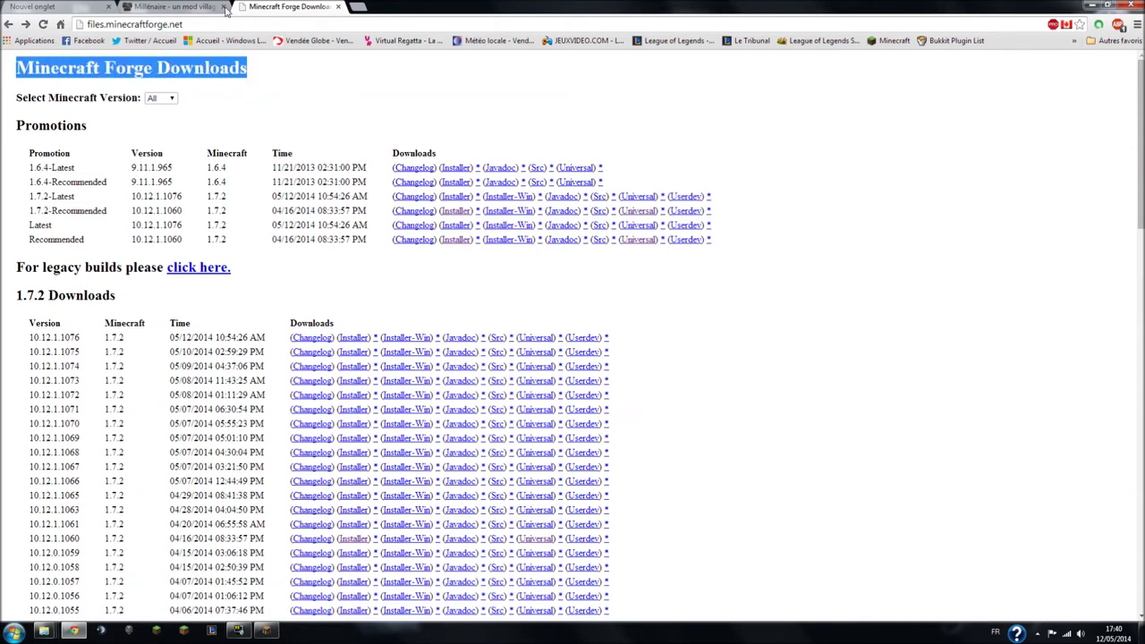
{"action": "left_click", "coordinate": [315, 87]}
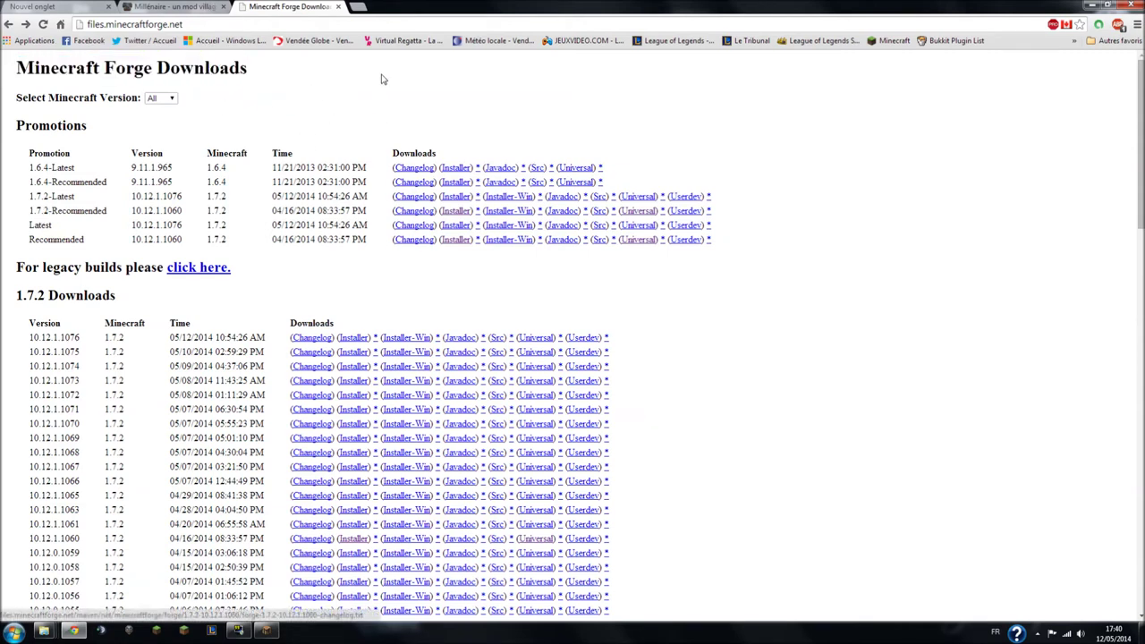
Run the downloaded forge-1.7.2-10.12.1.1060-installer (3).jar from Chrome's download list and select Install server
{"action": "left_click", "coordinate": [1136, 24]}
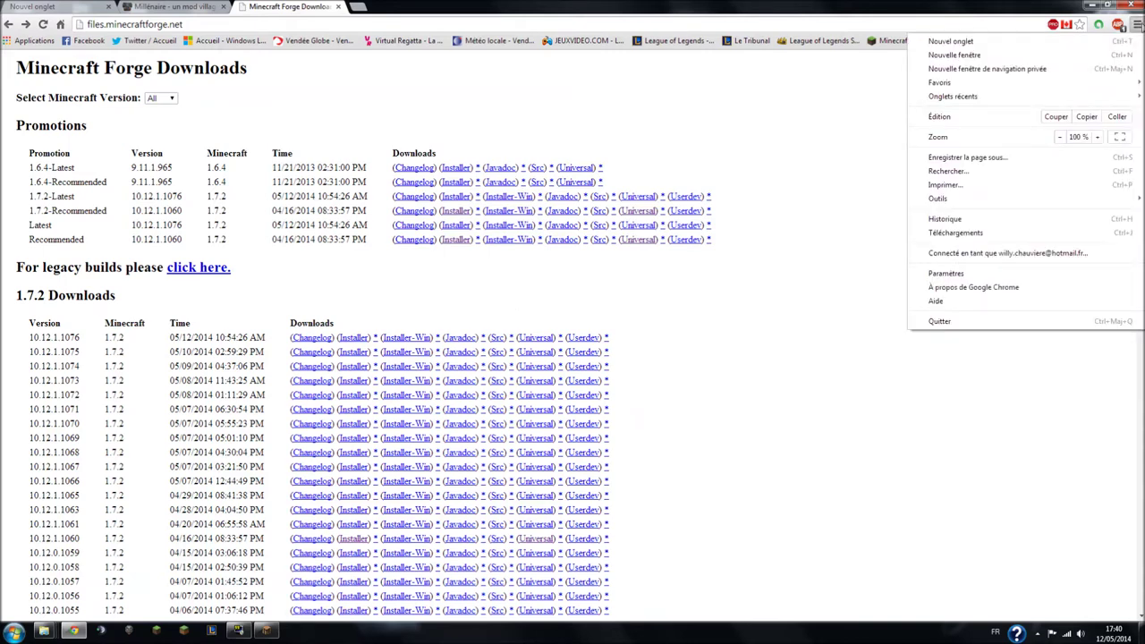
{"action": "left_click", "coordinate": [953, 232]}
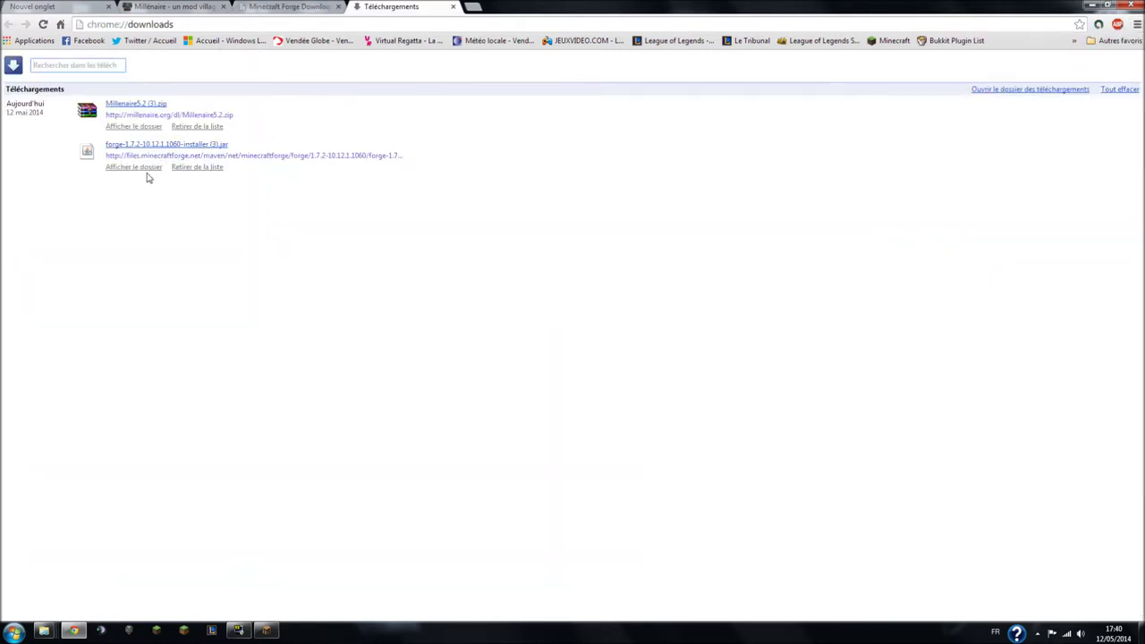
{"action": "left_click", "coordinate": [126, 147]}
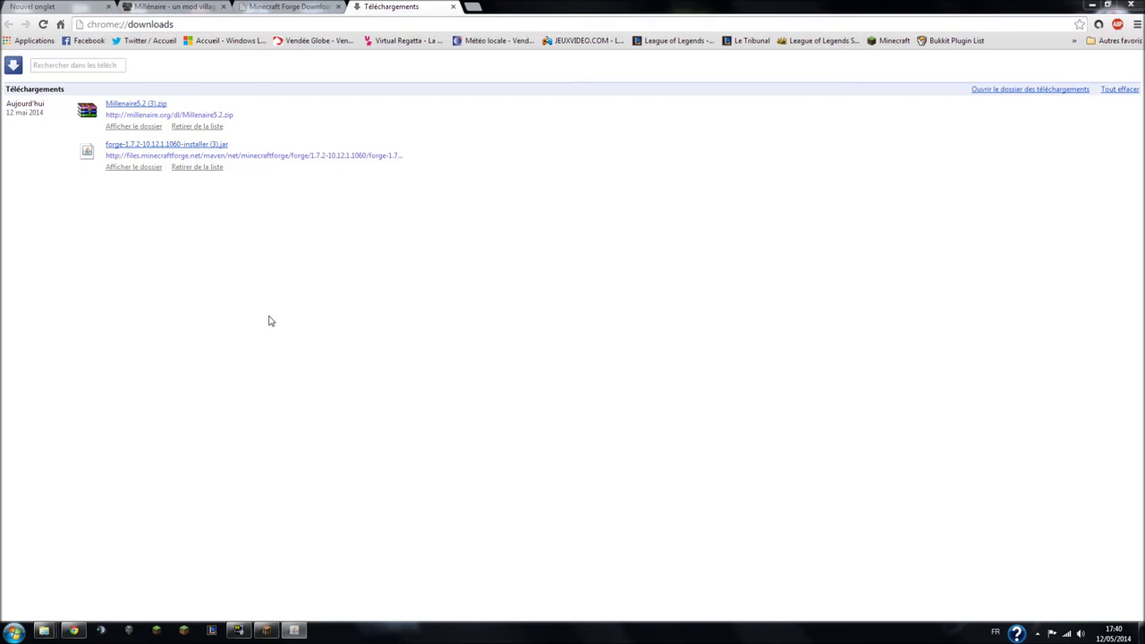
{"action": "left_click", "coordinate": [526, 337]}
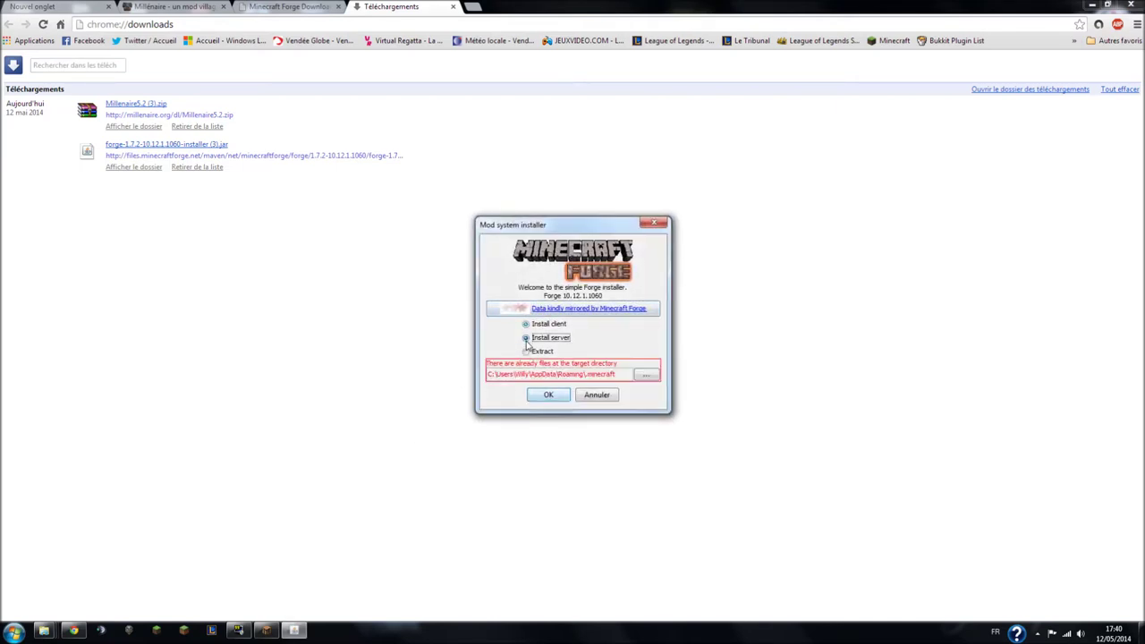
Set the installer's target directory to Serv minecraft + Millénaire Client\Millénaire 5.2\Serveur exemple on the desktop
{"action": "left_click", "coordinate": [649, 376]}
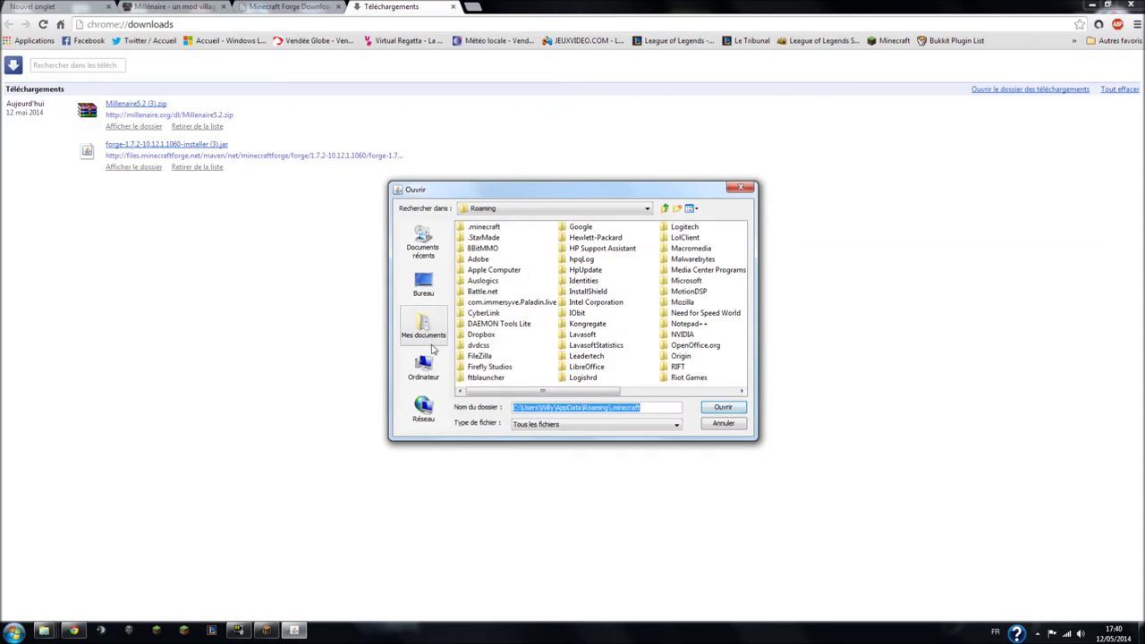
{"action": "left_click_drag", "start_coordinate": [511, 187], "coordinate": [587, 113]}
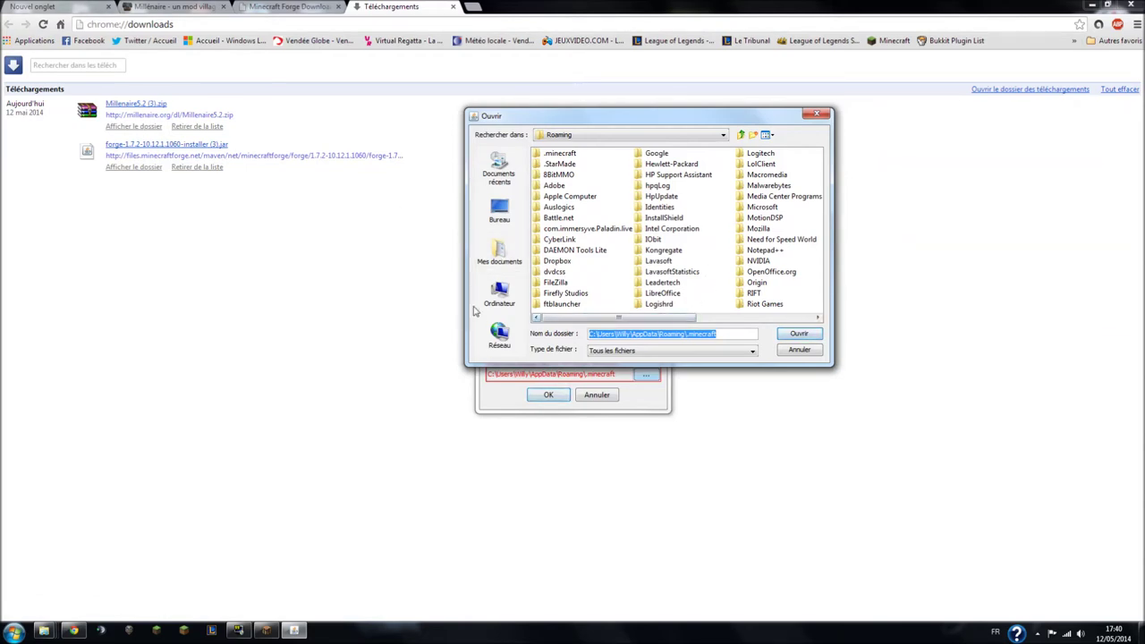
{"action": "left_click", "coordinate": [499, 212]}
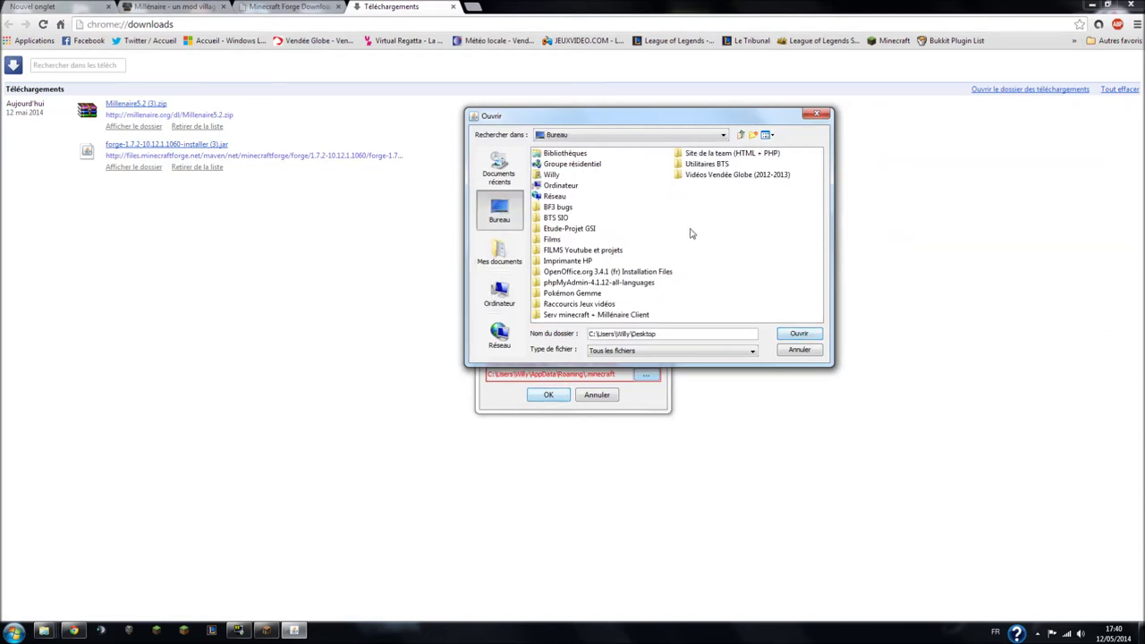
{"action": "double_click", "coordinate": [589, 315]}
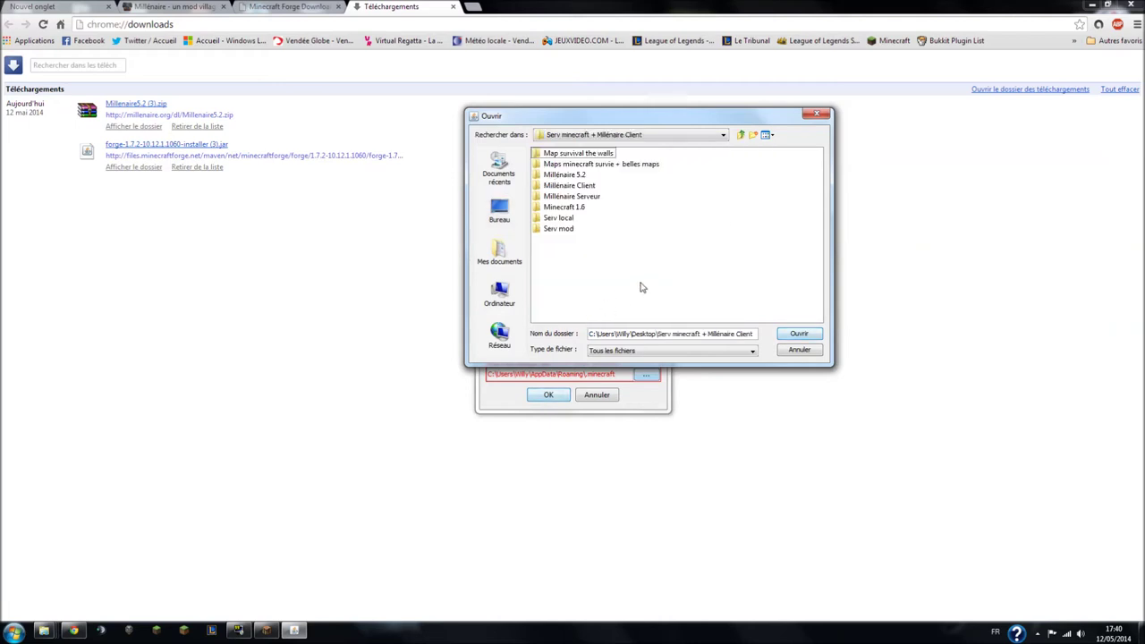
{"action": "left_click", "coordinate": [575, 175]}
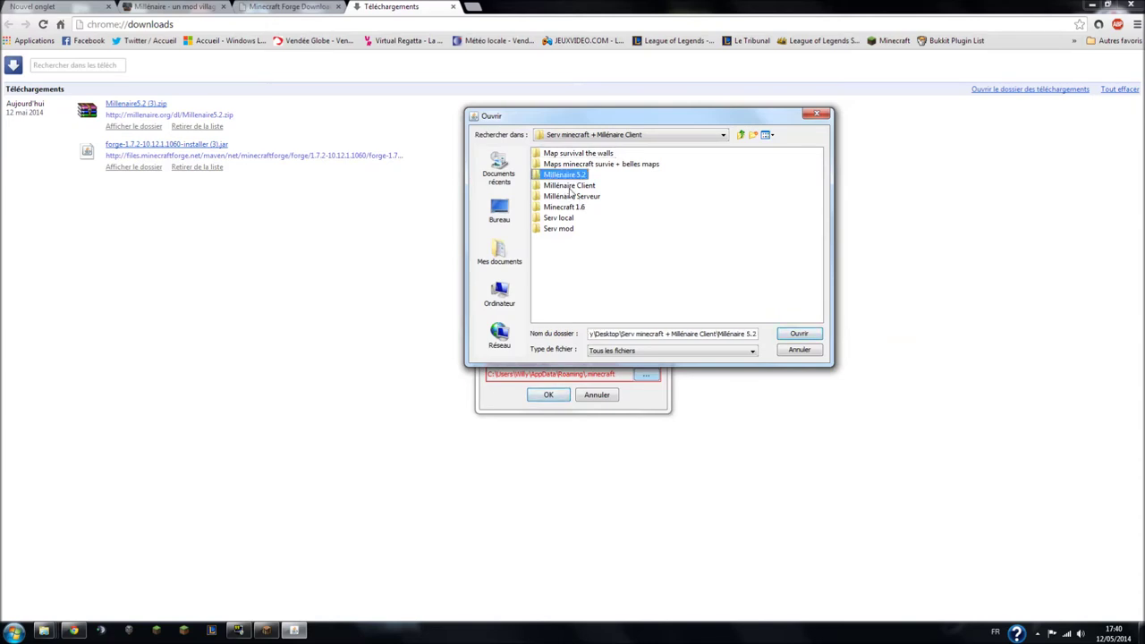
{"action": "double_click", "coordinate": [569, 176]}
{"action": "left_click", "coordinate": [567, 178]}
{"action": "double_click", "coordinate": [567, 176]}
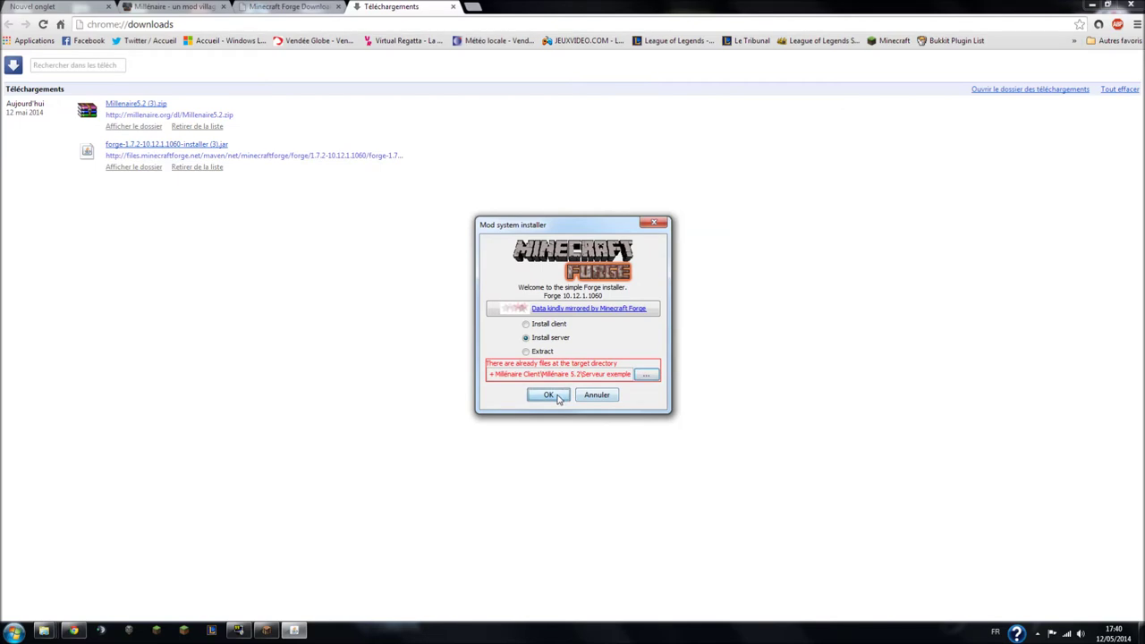
Install the Forge server files and bring up the Serveur exemple folder in Windows Explorer
{"action": "left_click", "coordinate": [546, 394]}
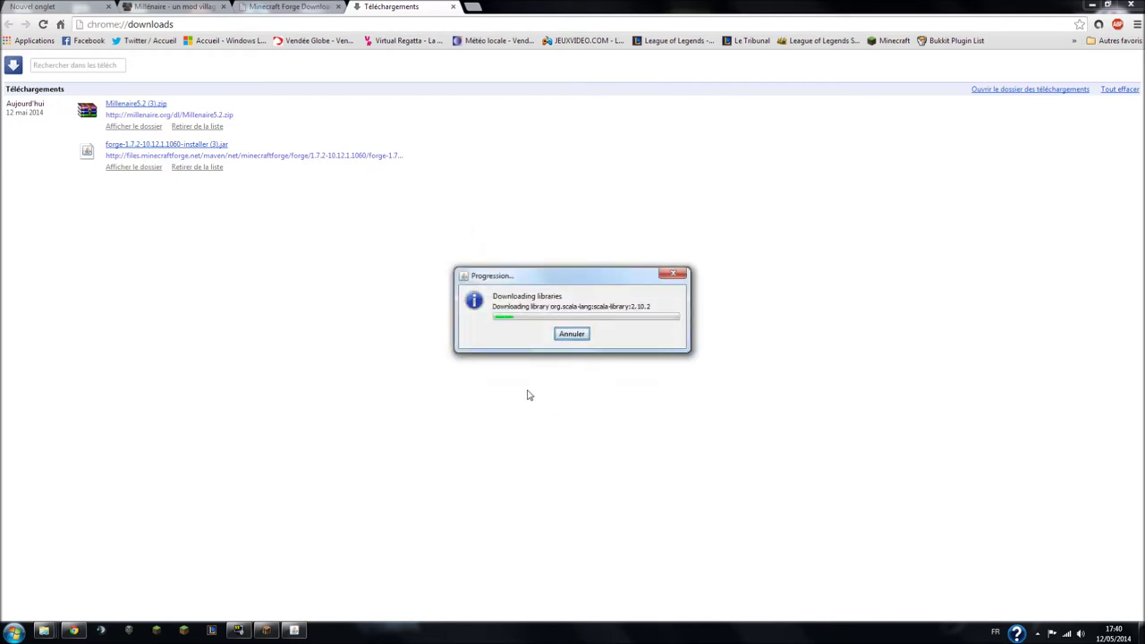
{"action": "mouse_move", "coordinate": [45, 631]}
{"action": "left_click", "coordinate": [391, 547]}
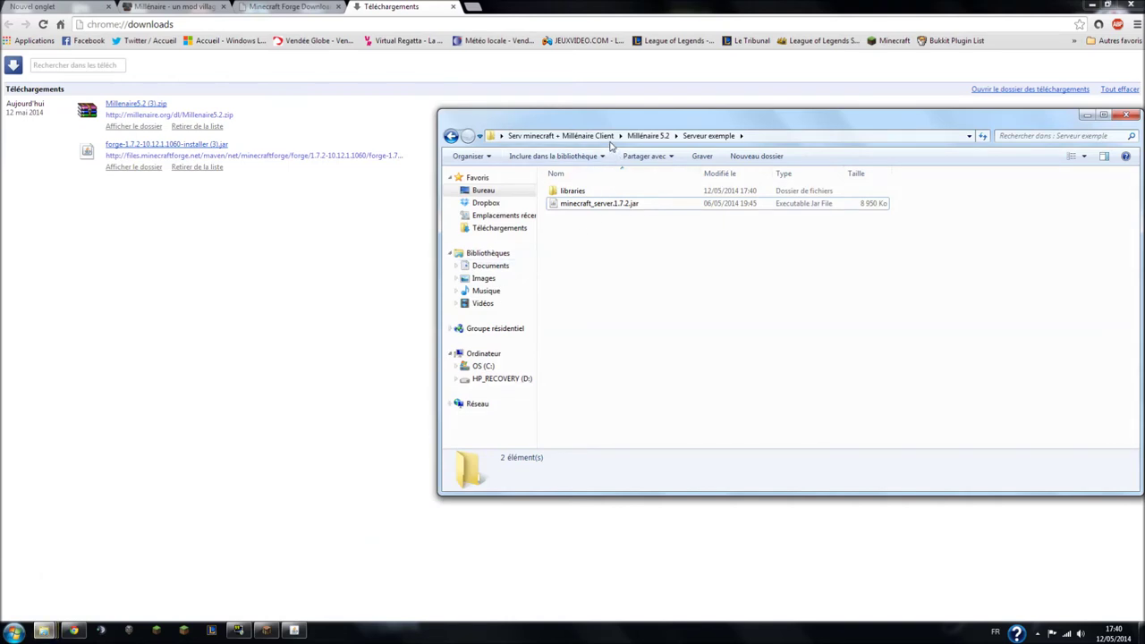
{"action": "left_click_drag", "start_coordinate": [584, 120], "coordinate": [333, 120]}
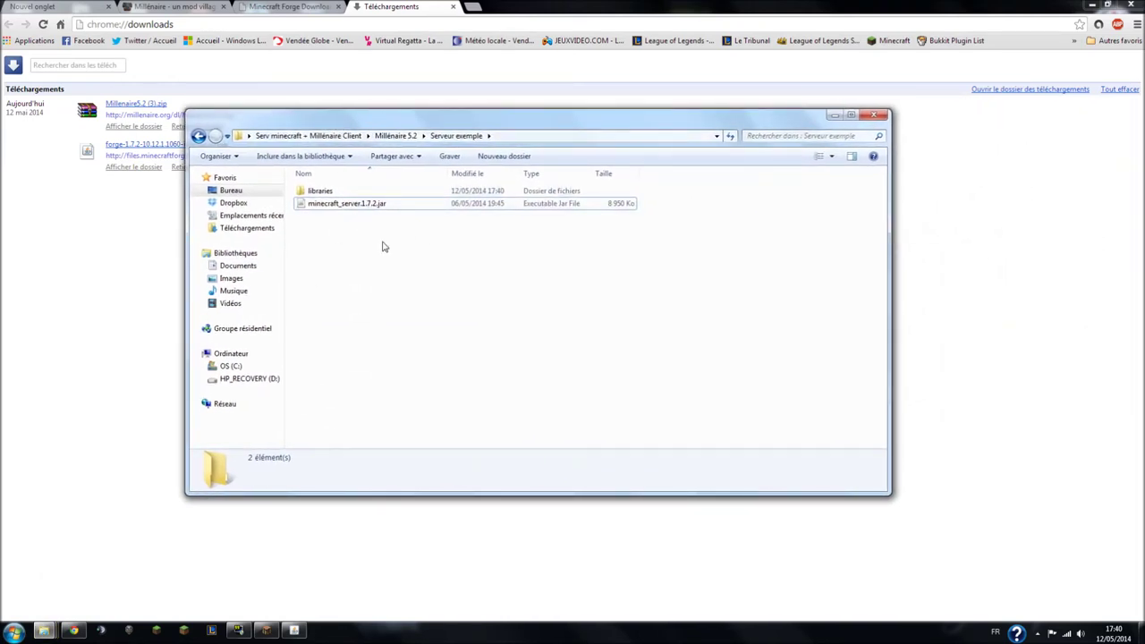
{"action": "left_click_drag", "start_coordinate": [455, 120], "coordinate": [635, 129]}
{"action": "left_click_drag", "start_coordinate": [559, 130], "coordinate": [523, 380]}
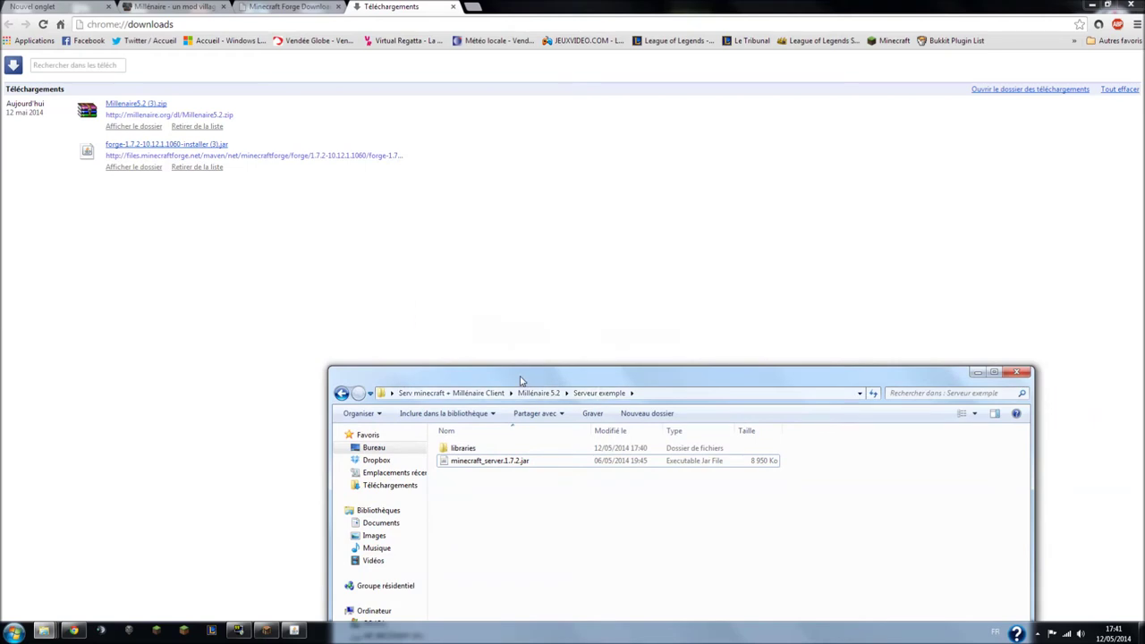
{"action": "left_click", "coordinate": [574, 331]}
{"action": "left_click_drag", "start_coordinate": [523, 380], "coordinate": [508, 124]}
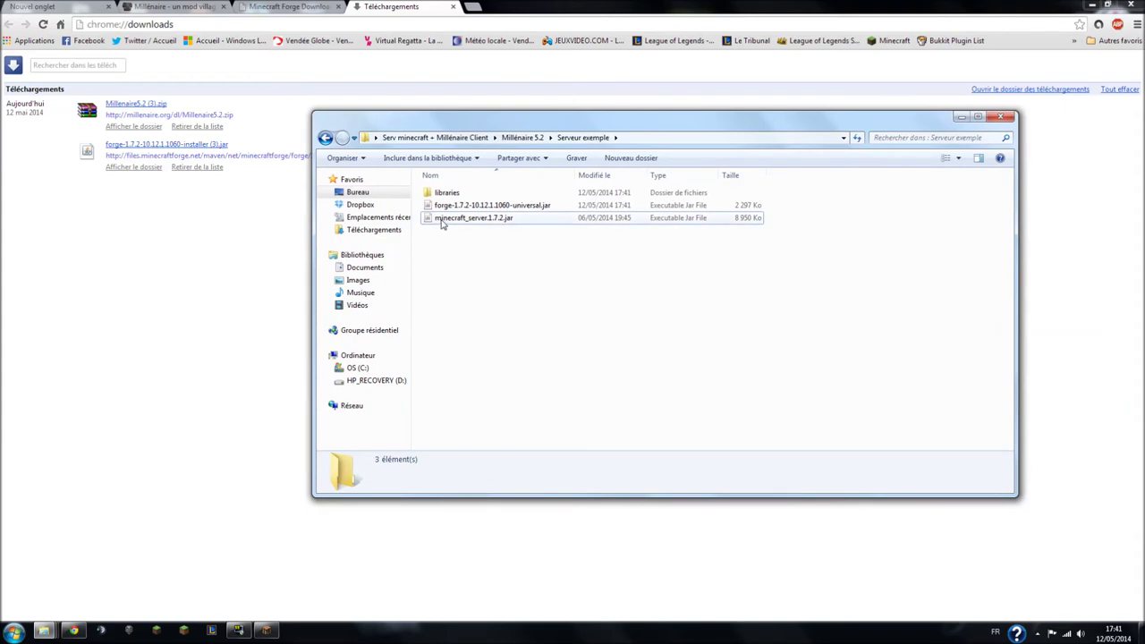
Run minecraft_server.1.7.2.jar to generate the server files, and stop the server from its console
{"action": "left_click", "coordinate": [441, 222]}
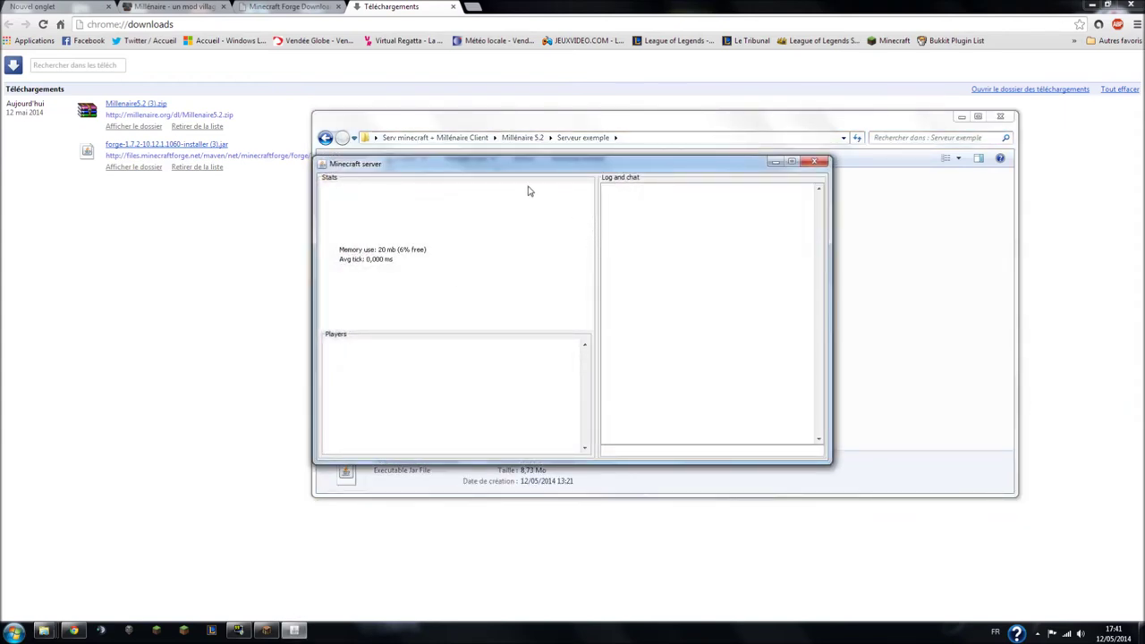
{"action": "left_click_drag", "start_coordinate": [462, 161], "coordinate": [368, 315]}
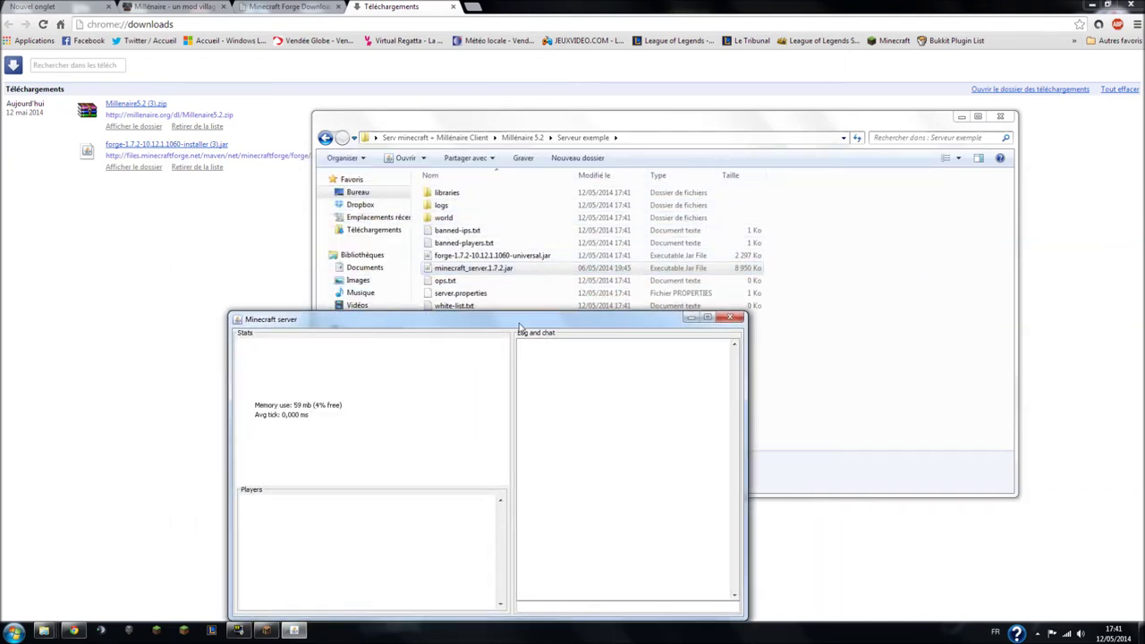
{"action": "left_click_drag", "start_coordinate": [494, 326], "coordinate": [386, 83]}
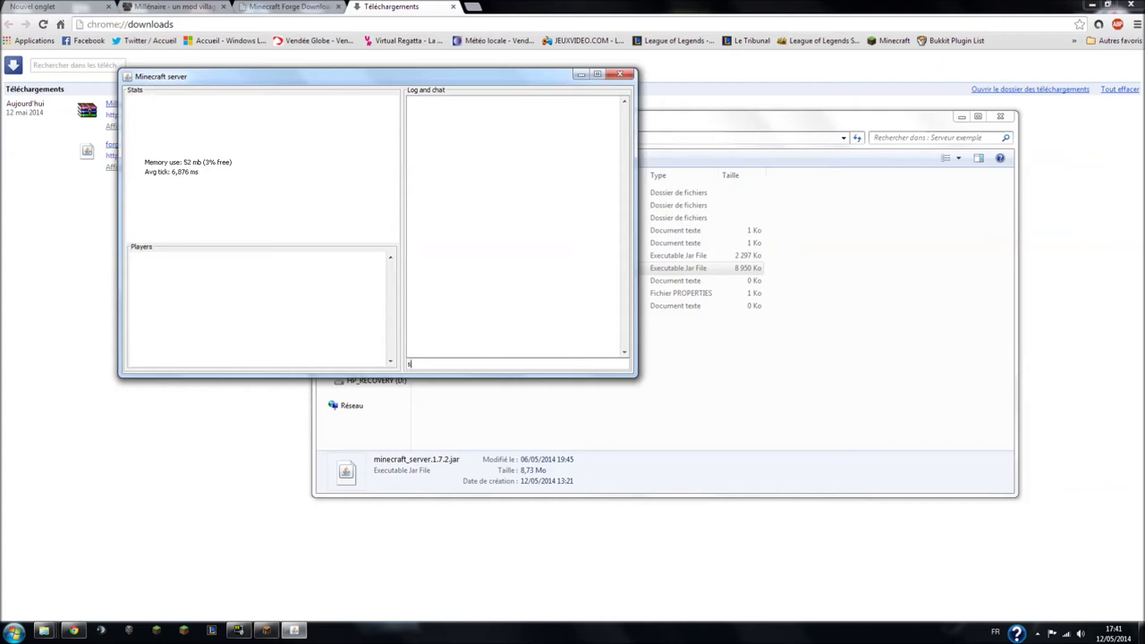
{"action": "key", "text": "Return"}
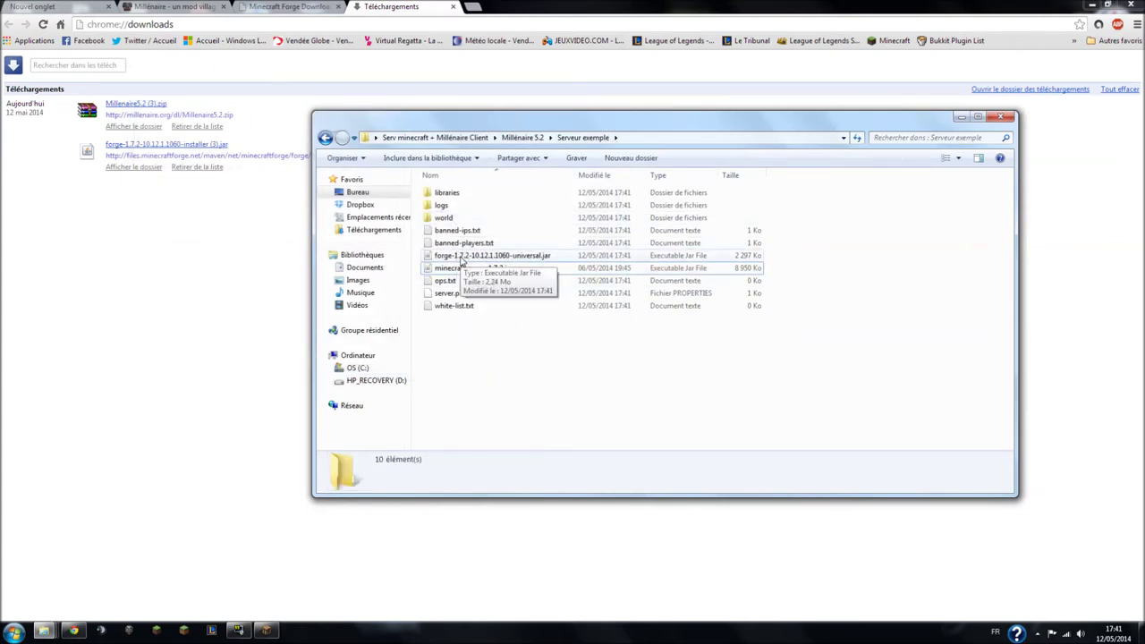
Run forge-1.7.2-10.12.1.1060-universal.jar, stop the server with the stop command, and open the generated mods folder
{"action": "double_click", "coordinate": [461, 259]}
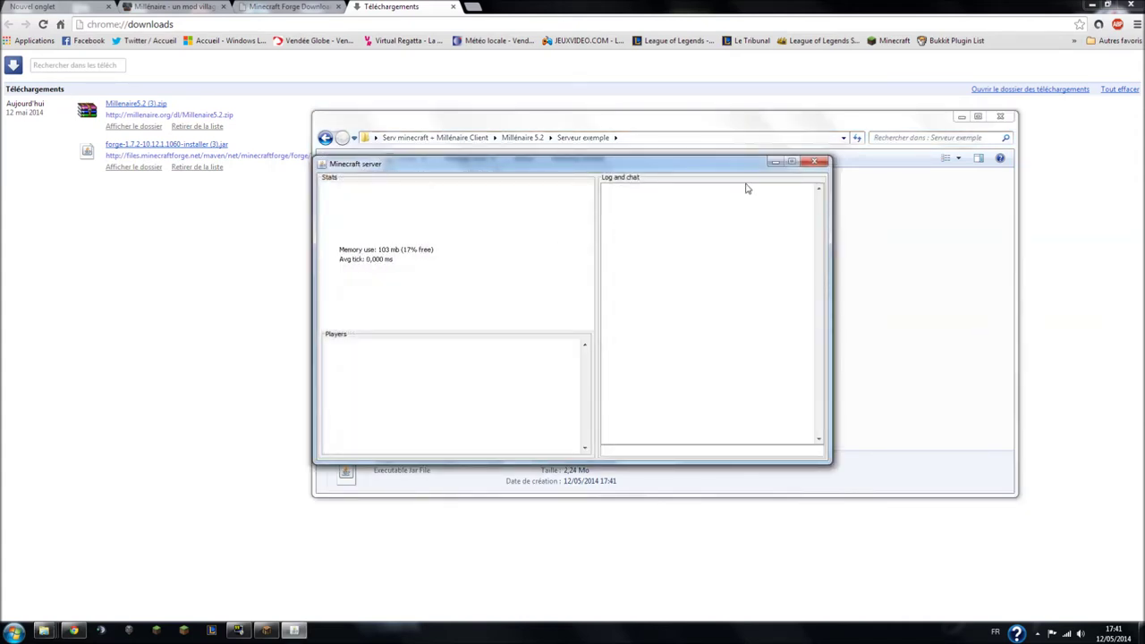
{"action": "type", "text": "stop"}
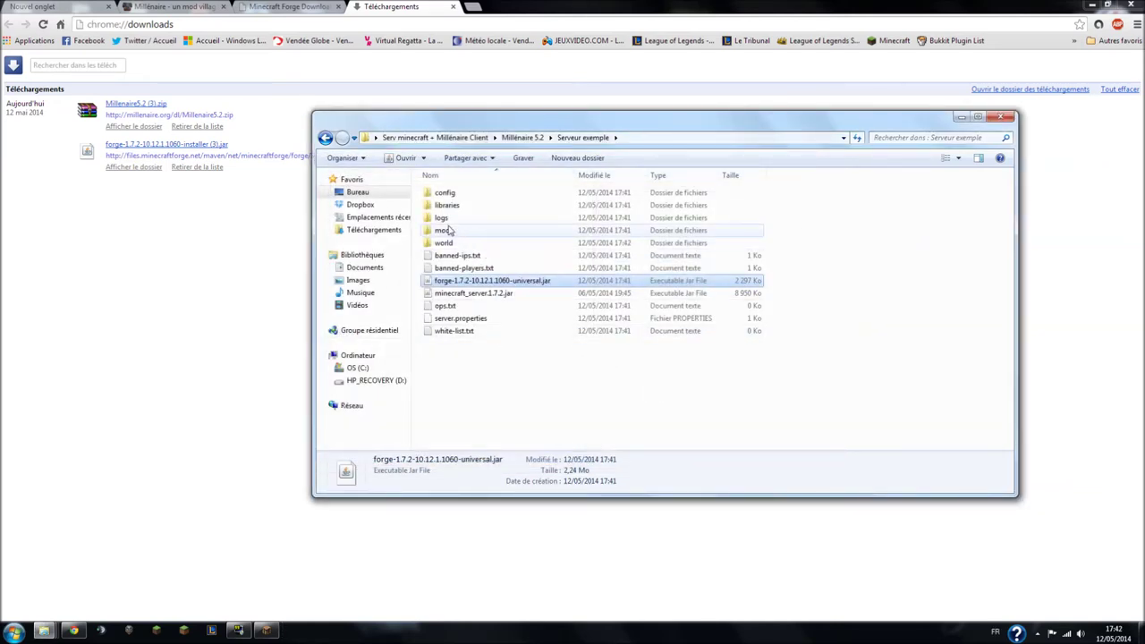
{"action": "double_click", "coordinate": [447, 230]}
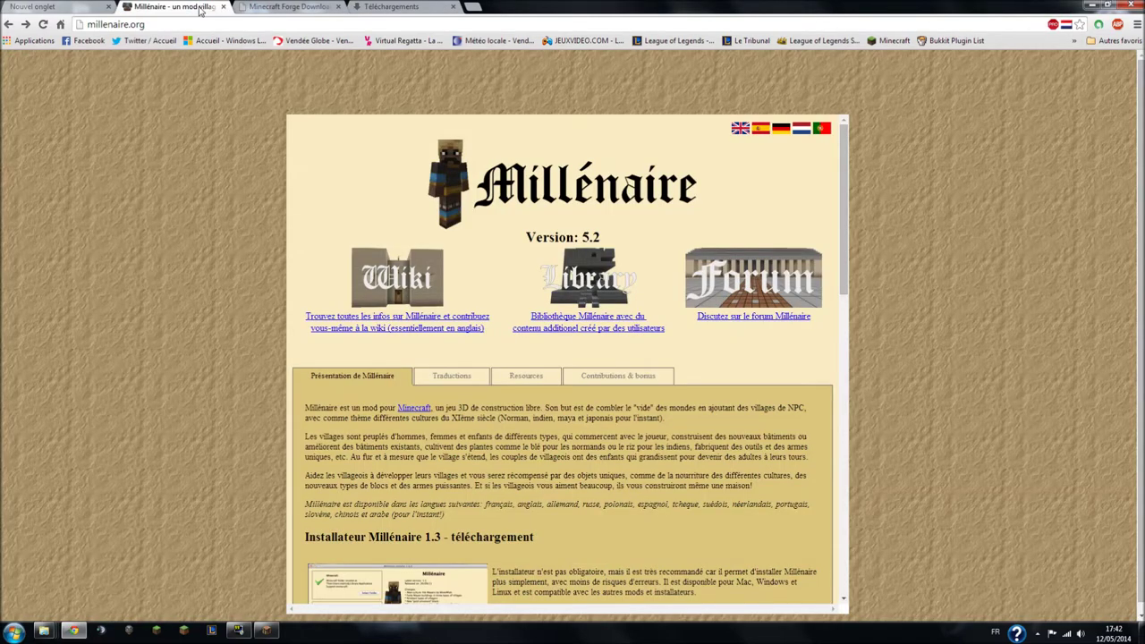
Download MillenaireServer5.2.zip from the Millénaire website in Chrome and set it to open when the download completes
{"action": "scroll", "coordinate": [389, 364], "scroll_direction": "down", "scroll_amount": 4}
{"action": "scroll", "coordinate": [389, 364], "scroll_direction": "down", "scroll_amount": 4}
{"action": "left_click", "coordinate": [457, 385]}
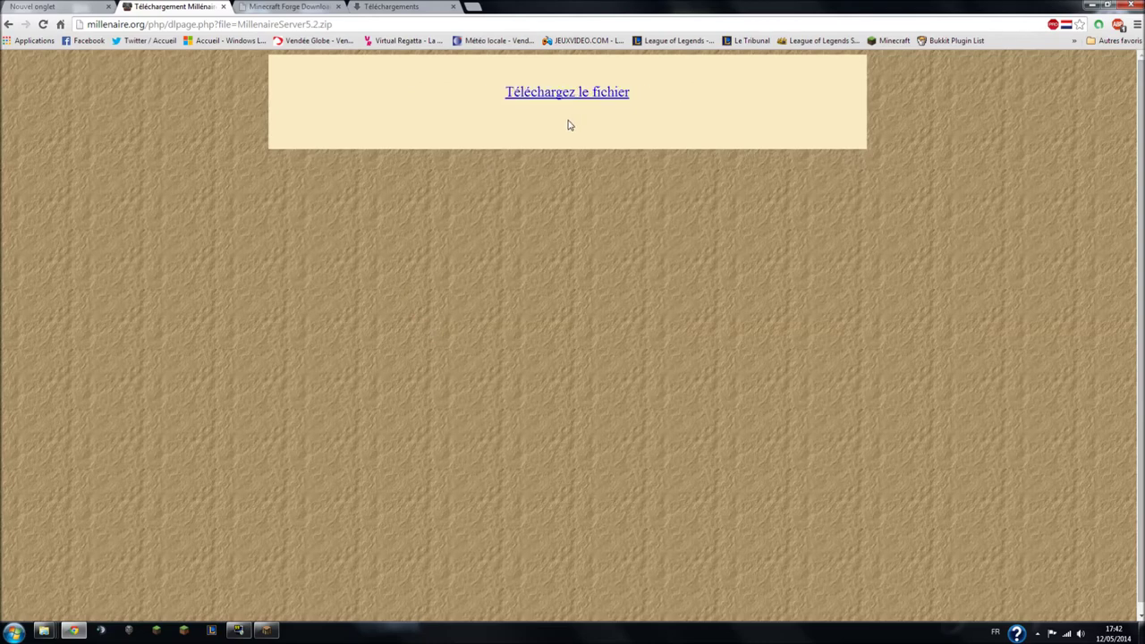
{"action": "left_click", "coordinate": [558, 99]}
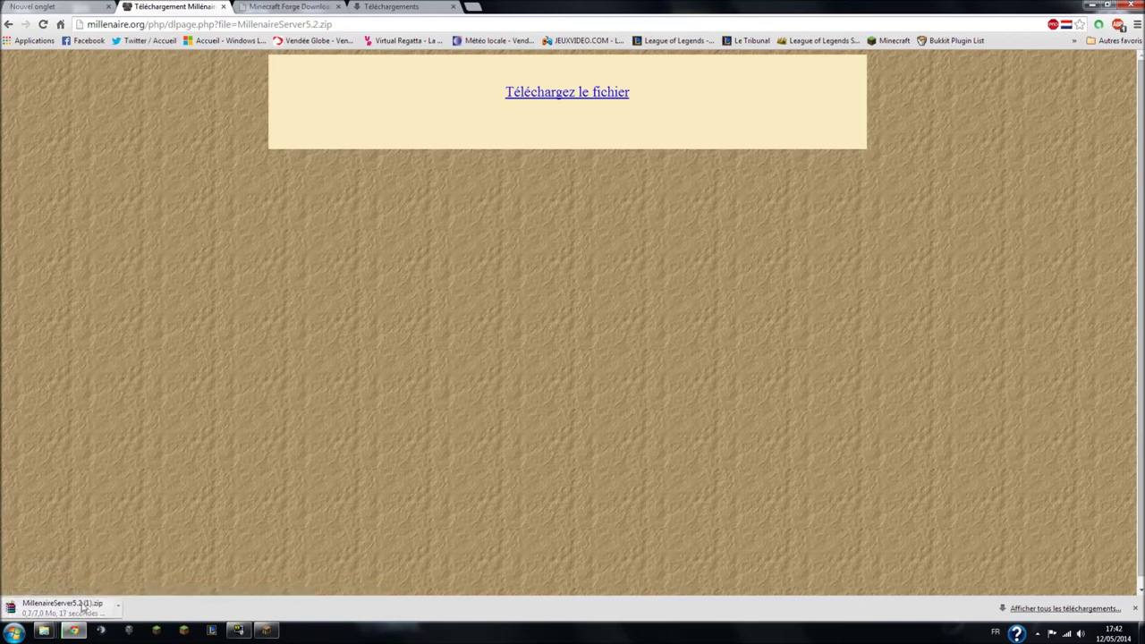
{"action": "left_click", "coordinate": [98, 611]}
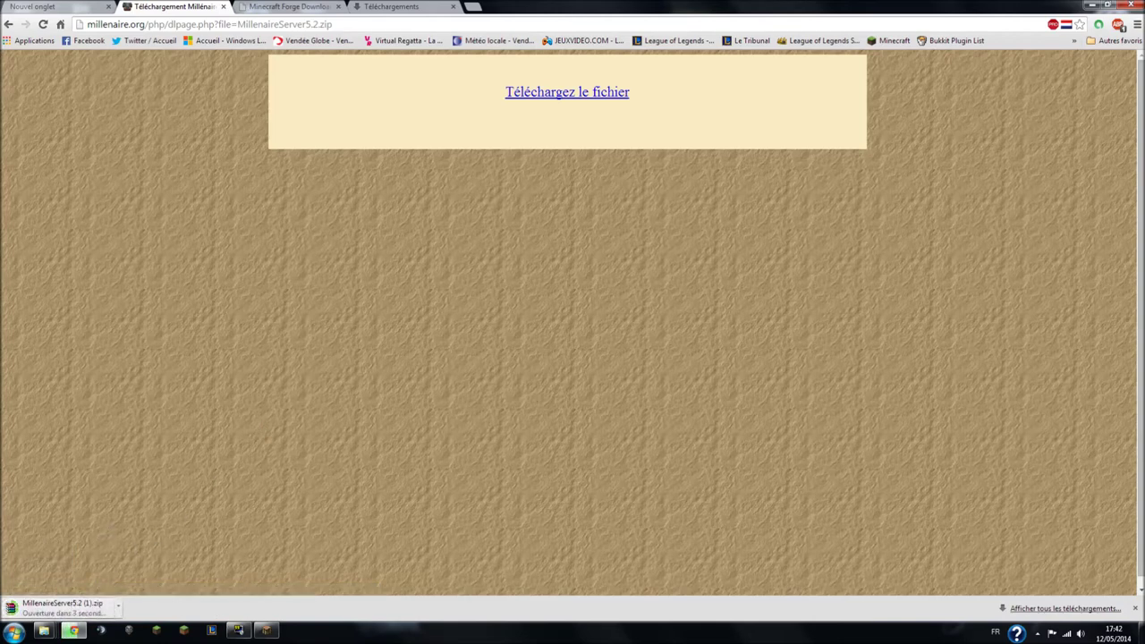
Bring up the Serveur exemple mods folder in Windows Explorer while the archive downloads
{"action": "mouse_move", "coordinate": [43, 631]}
{"action": "left_click", "coordinate": [312, 566]}
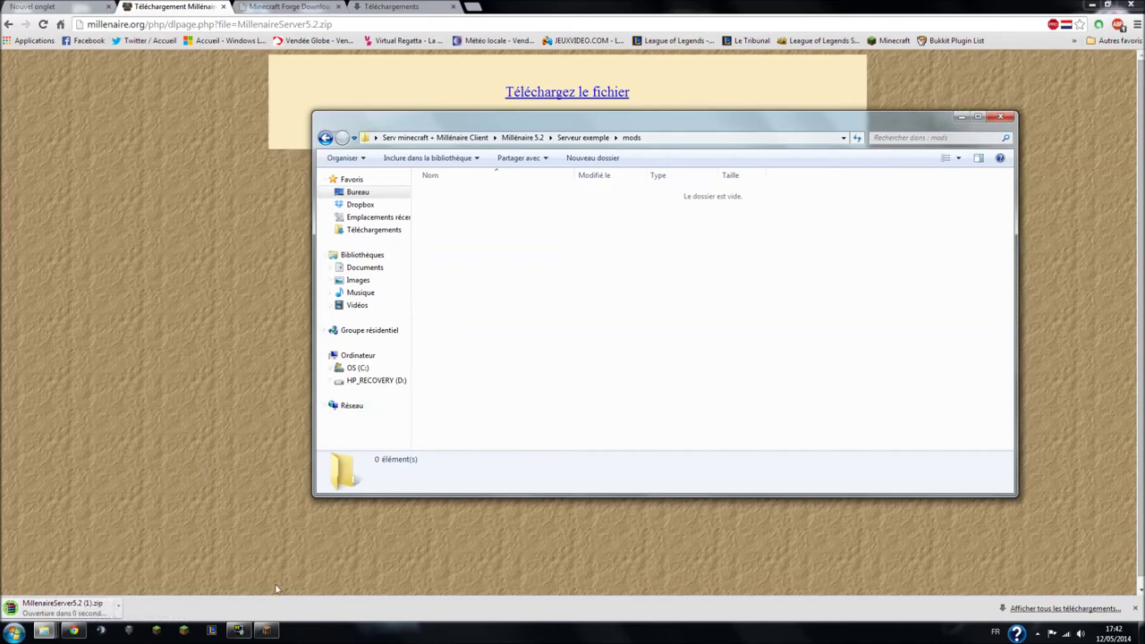
{"action": "mouse_move", "coordinate": [259, 629]}
{"action": "left_click_drag", "start_coordinate": [458, 123], "coordinate": [434, 116]}
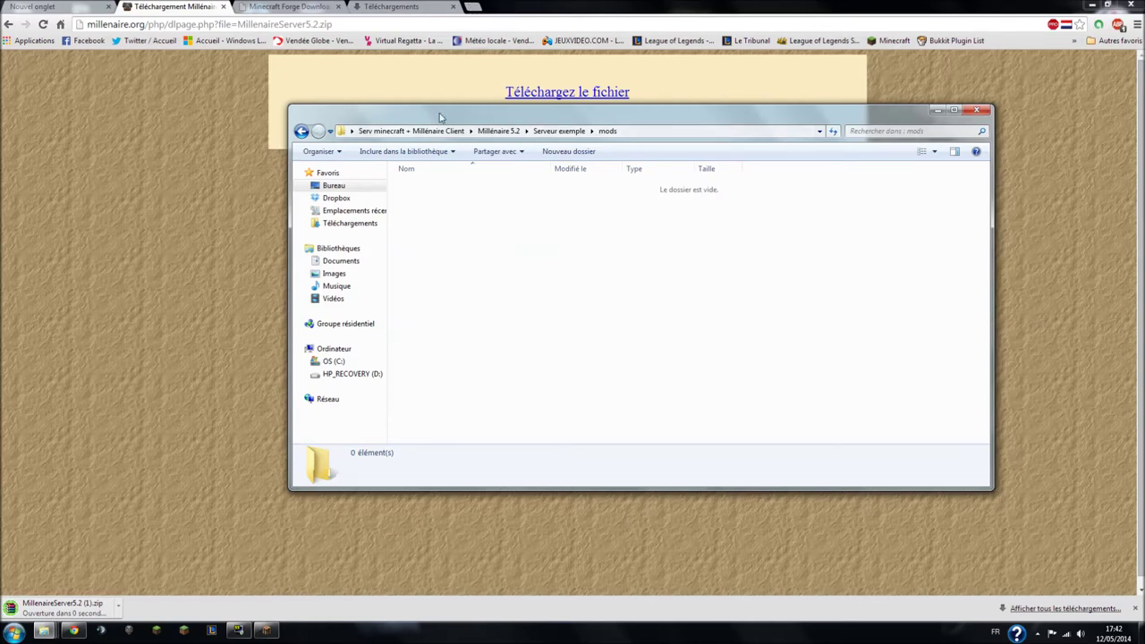
{"action": "left_click_drag", "start_coordinate": [440, 115], "coordinate": [430, 107]}
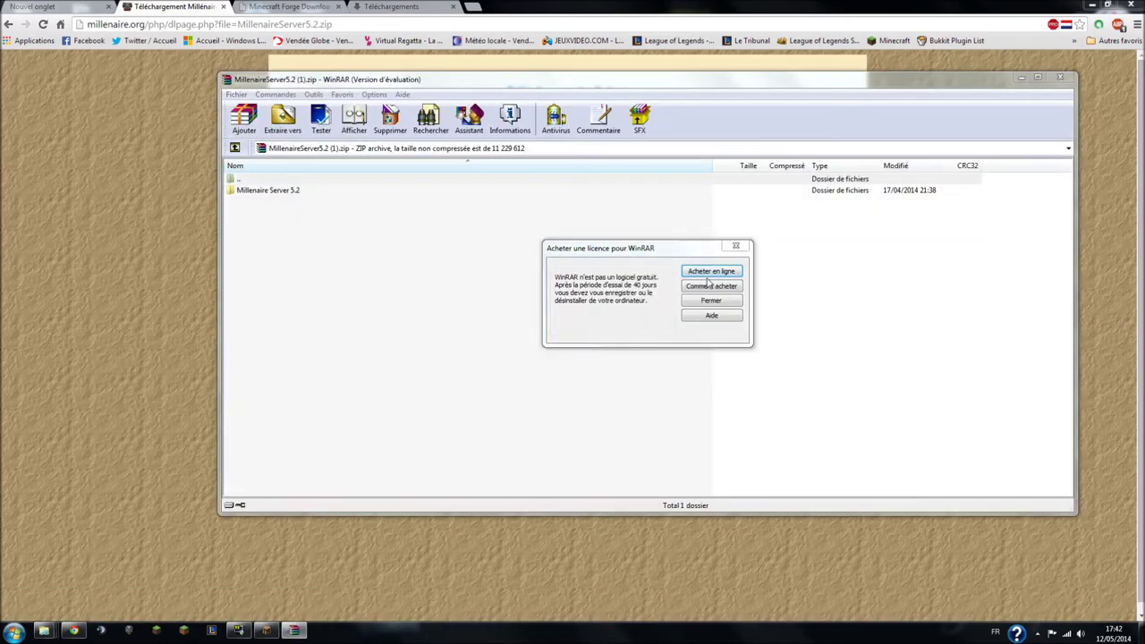
Extract the millenaire and millenaire-custom folders and millenaire-5.2.jar from the archive's Put in mods folder into the server's mods folder
{"action": "left_click", "coordinate": [711, 300]}
{"action": "double_click", "coordinate": [304, 193]}
{"action": "double_click", "coordinate": [272, 190]}
{"action": "left_click_drag", "start_coordinate": [265, 234], "coordinate": [247, 195]}
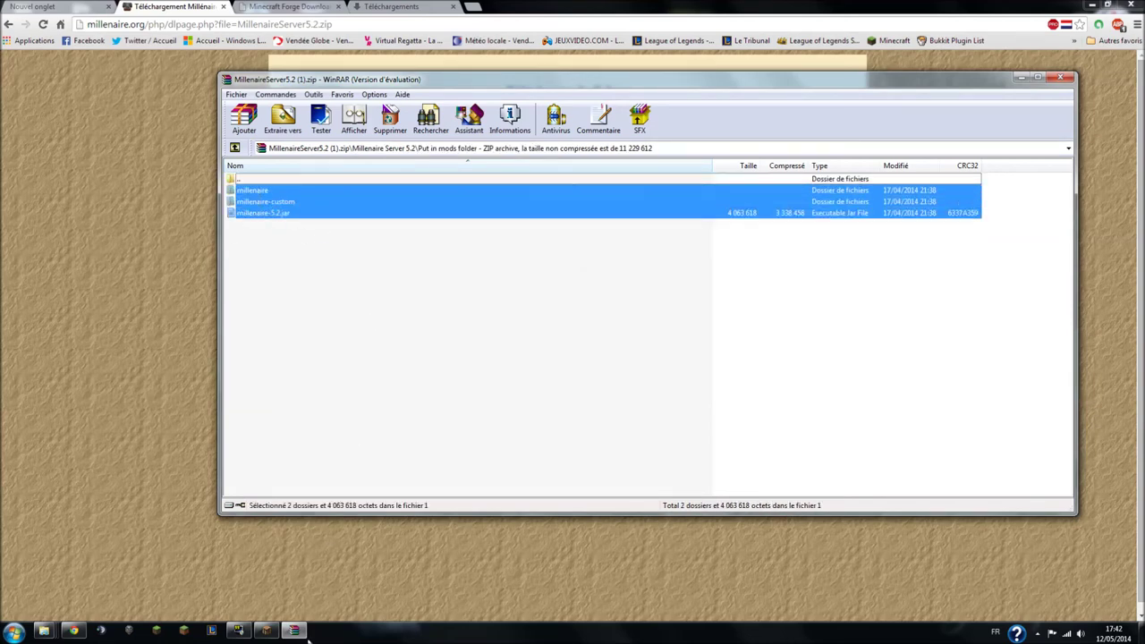
{"action": "left_click", "coordinate": [43, 631]}
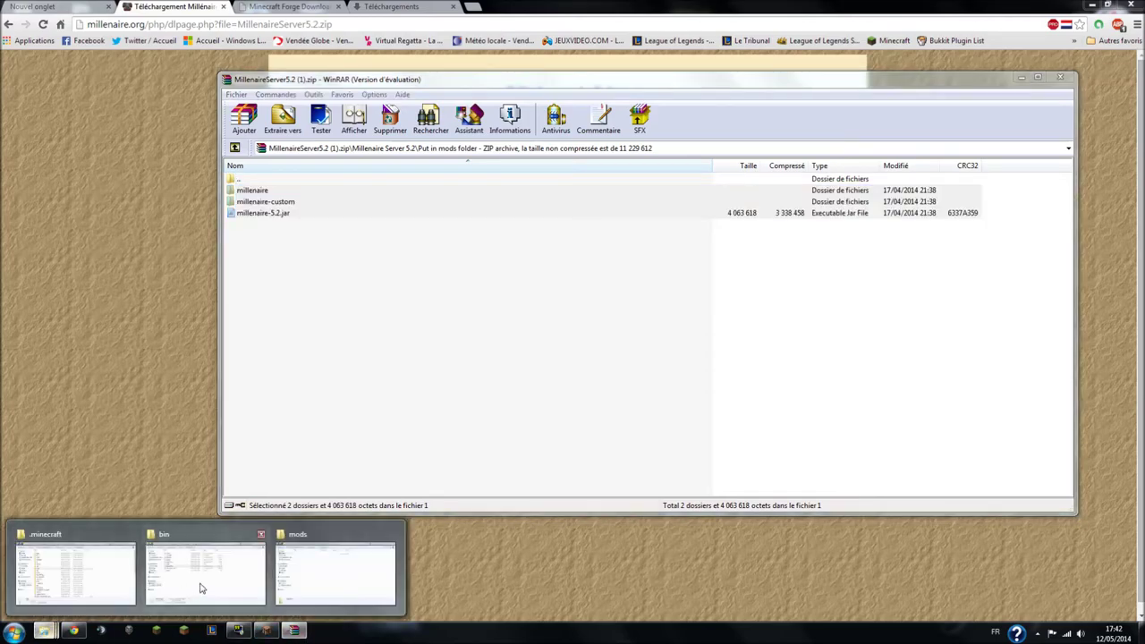
{"action": "left_click", "coordinate": [317, 562]}
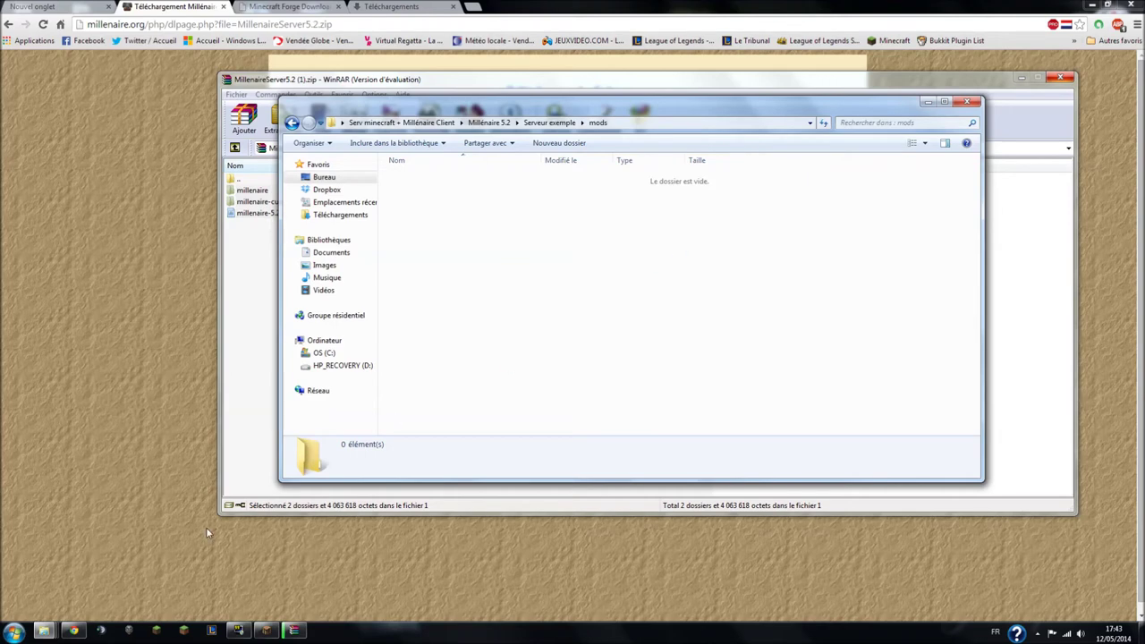
{"action": "mouse_move", "coordinate": [290, 636]}
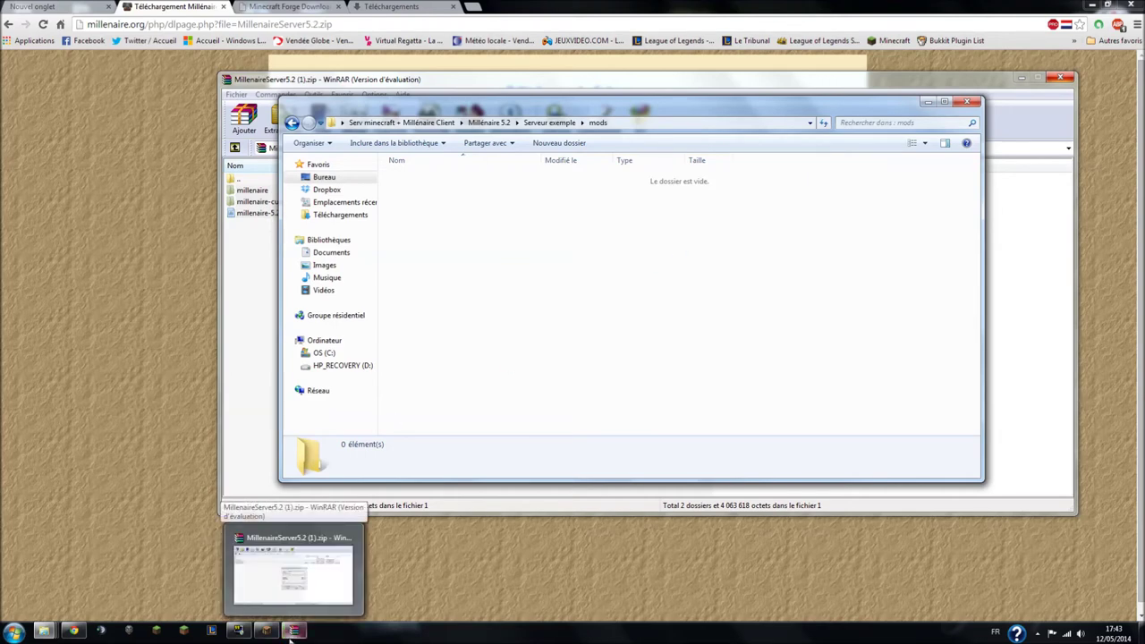
{"action": "left_click", "coordinate": [291, 633]}
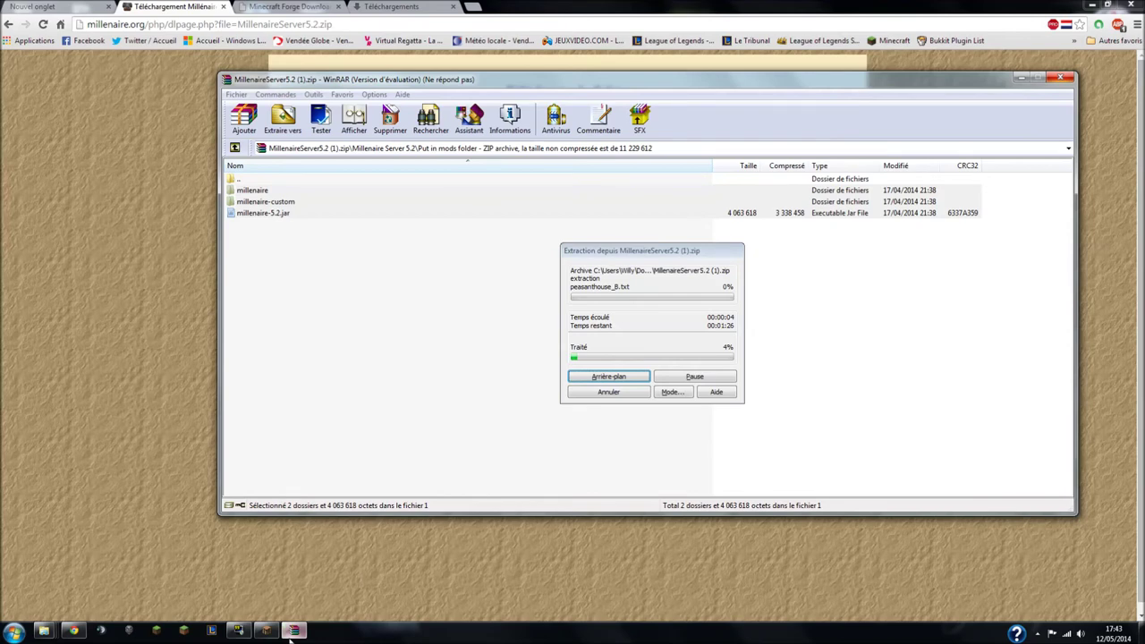
{"action": "left_click", "coordinate": [290, 633]}
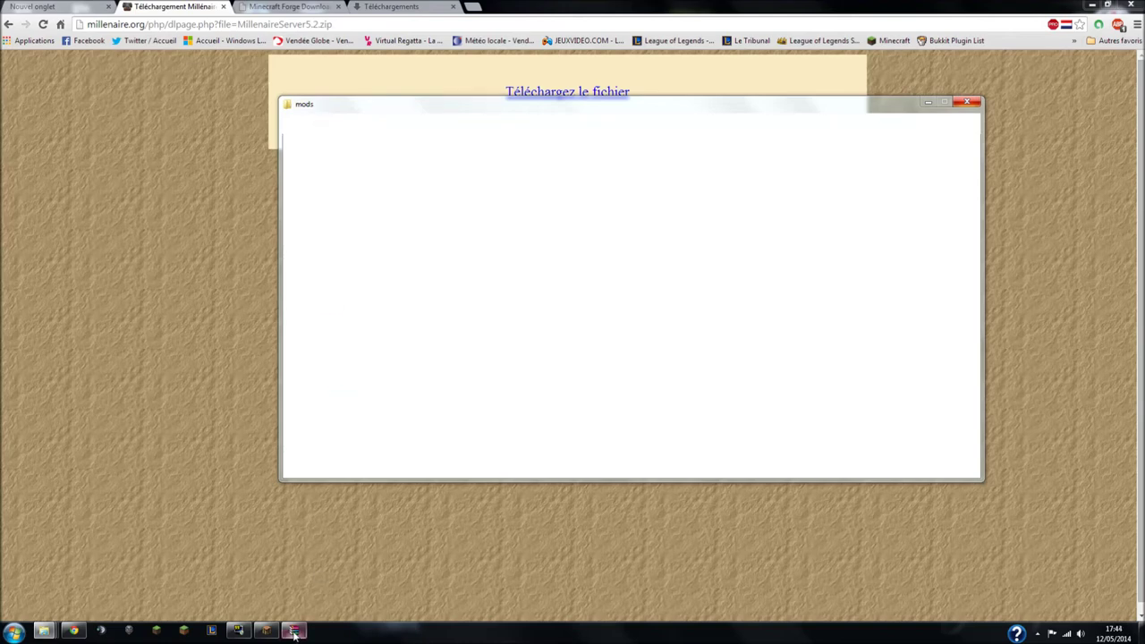
{"action": "mouse_move", "coordinate": [294, 635]}
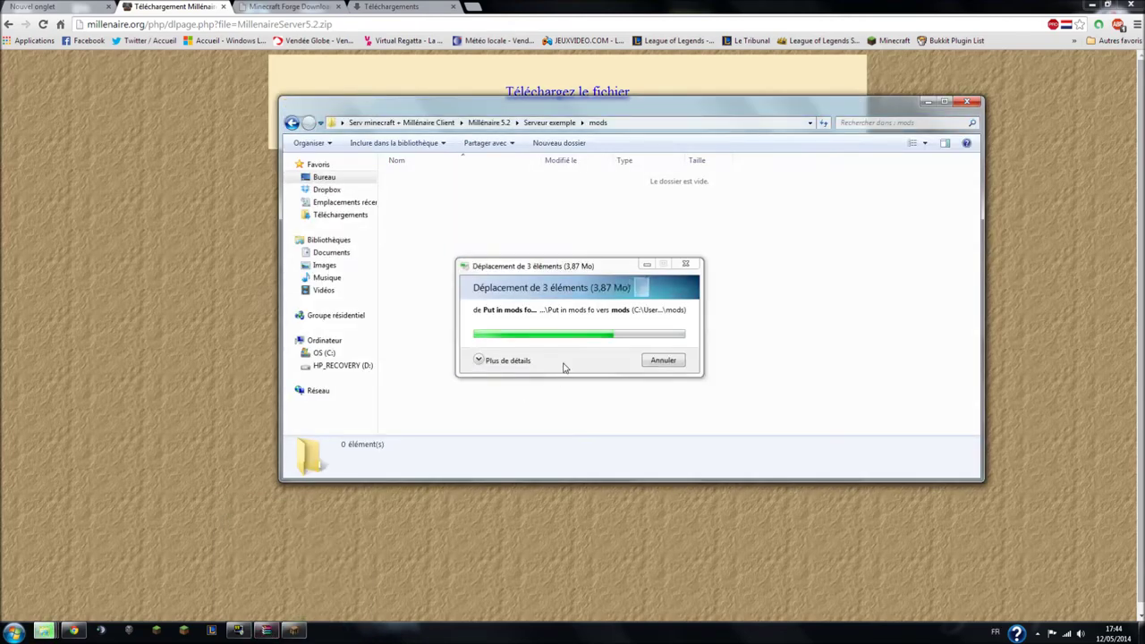
Open the Serveur exemple folder inside Millénaire 5.2 in Windows Explorer and run forge-1.7.2-10.12.1.1060-universal.jar to start the server
{"action": "left_click", "coordinate": [296, 631]}
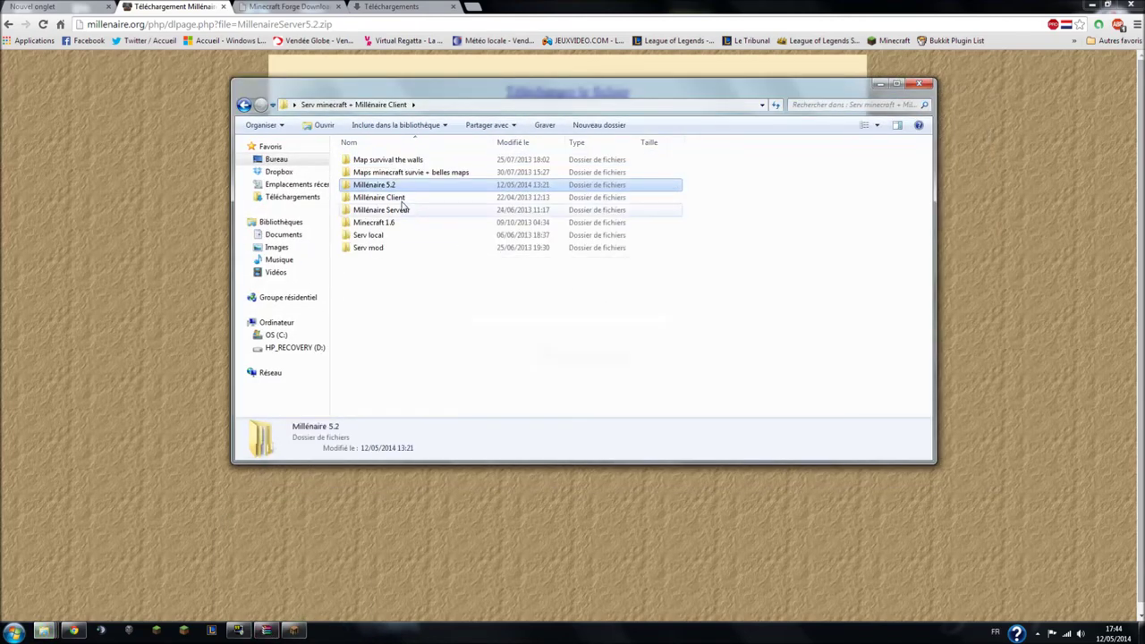
{"action": "double_click", "coordinate": [376, 185]}
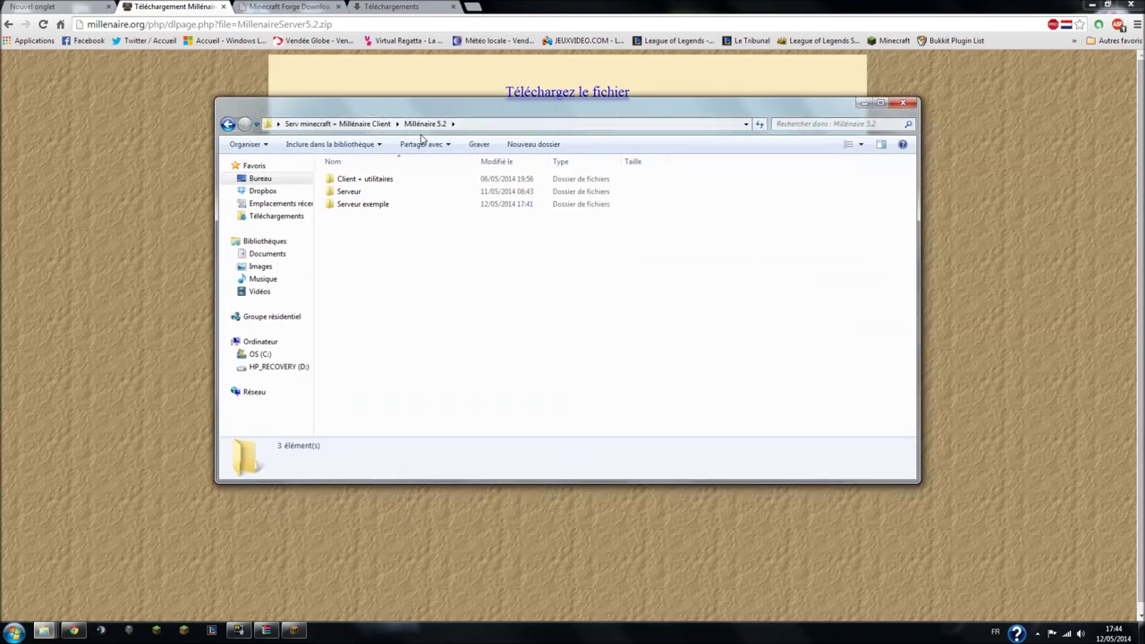
{"action": "double_click", "coordinate": [363, 206]}
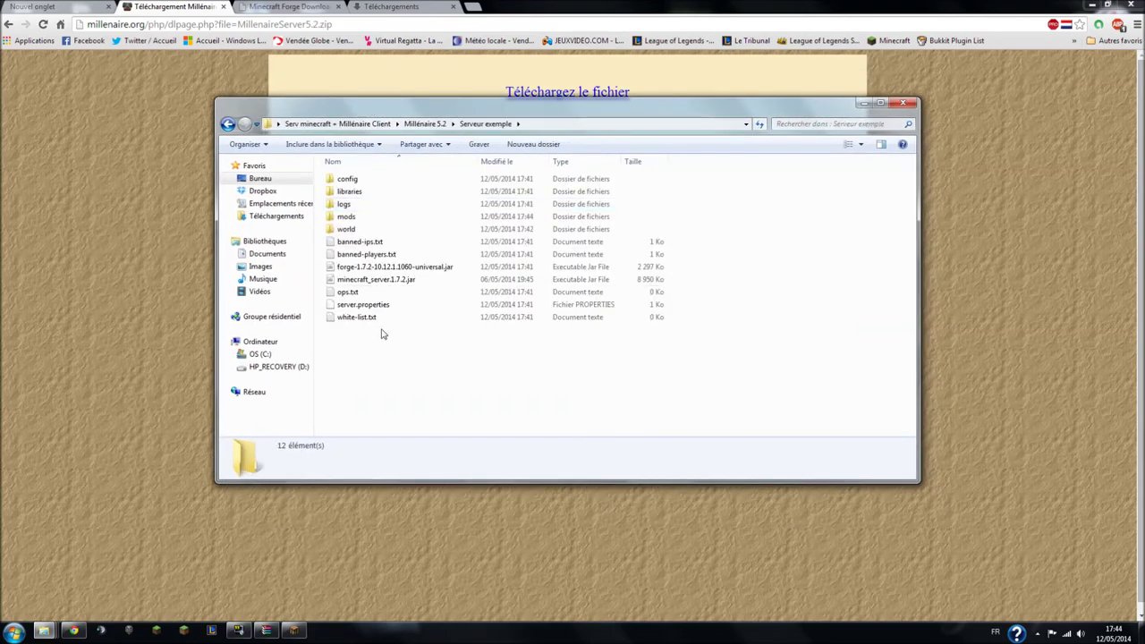
{"action": "left_click", "coordinate": [375, 268]}
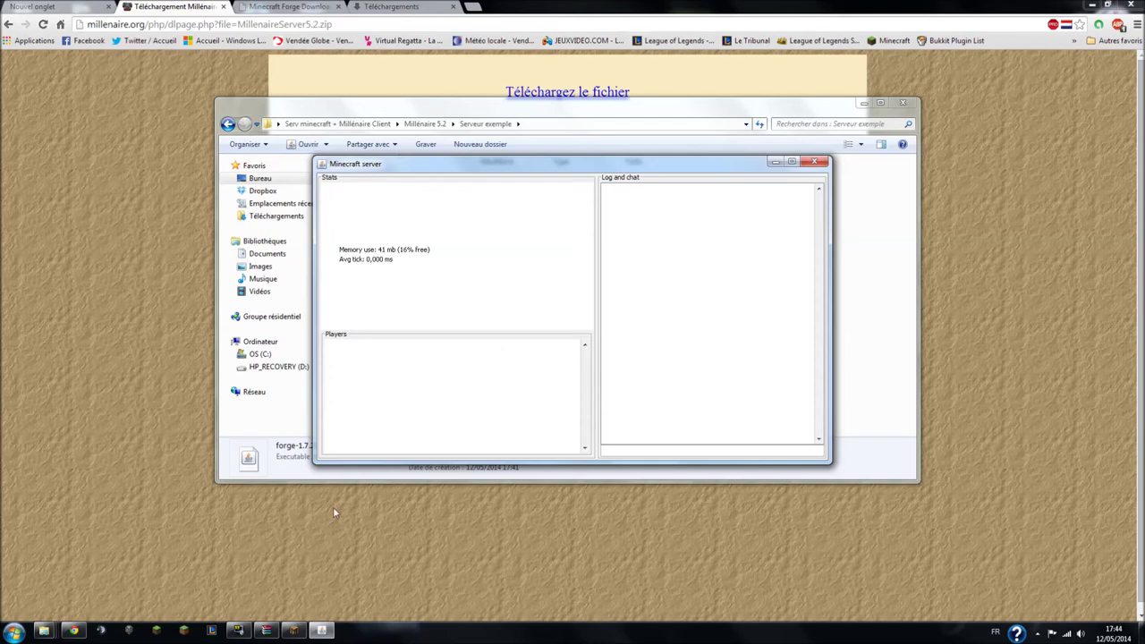
Switch to Minecraft 1.7.2, place its window beside the server window, and join the server at localhost through a quick multiplayer connection
{"action": "mouse_move", "coordinate": [293, 631]}
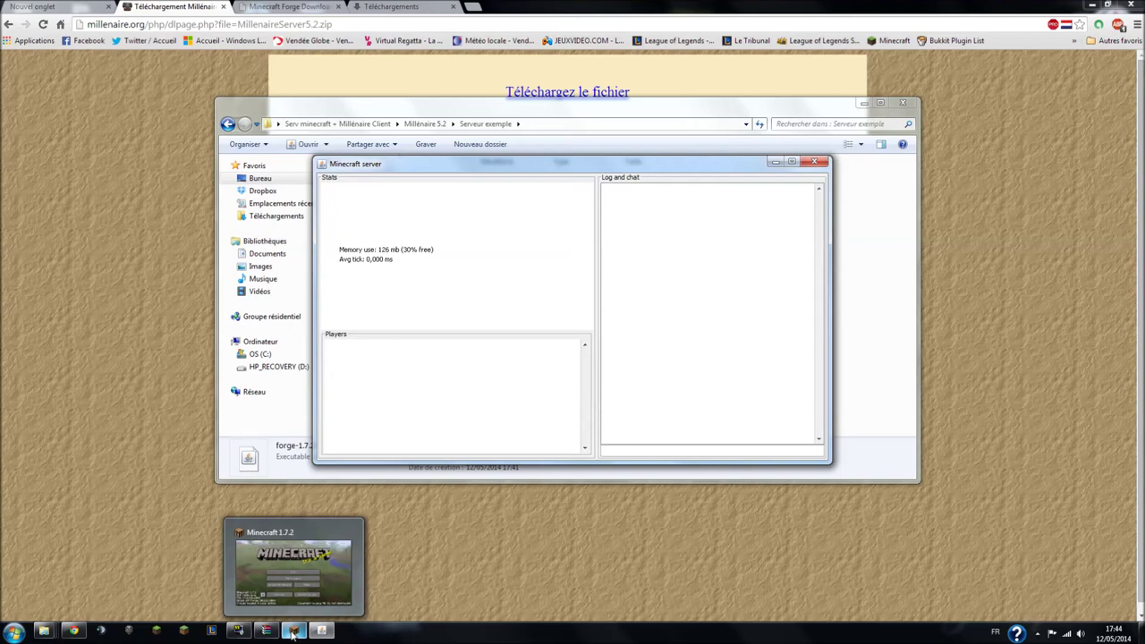
{"action": "left_click", "coordinate": [293, 631]}
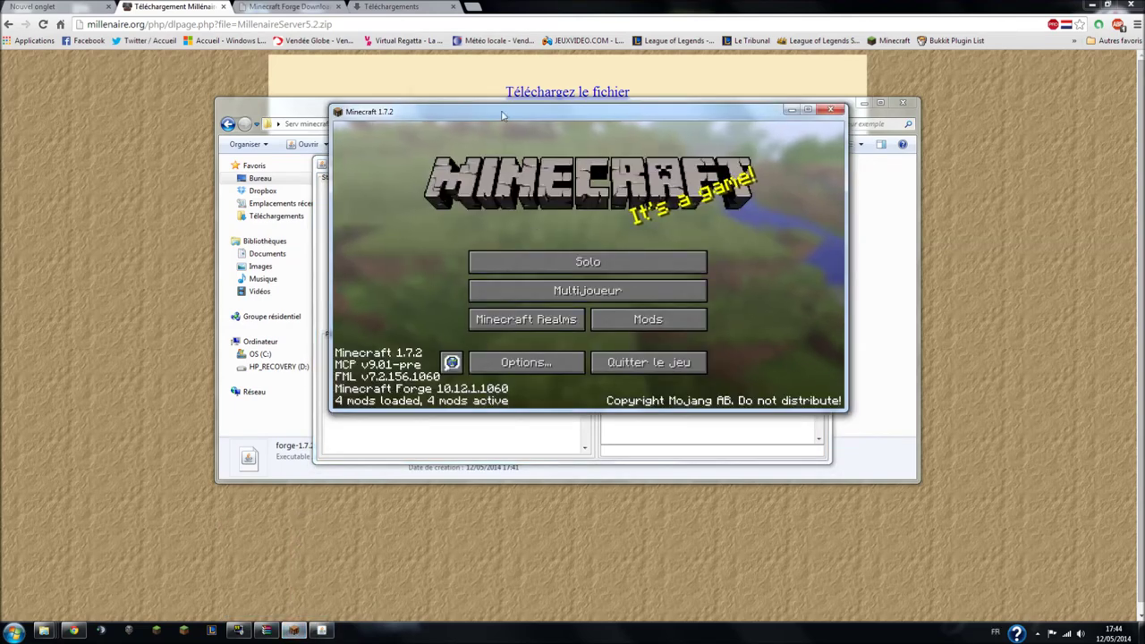
{"action": "left_click_drag", "start_coordinate": [472, 120], "coordinate": [673, 98]}
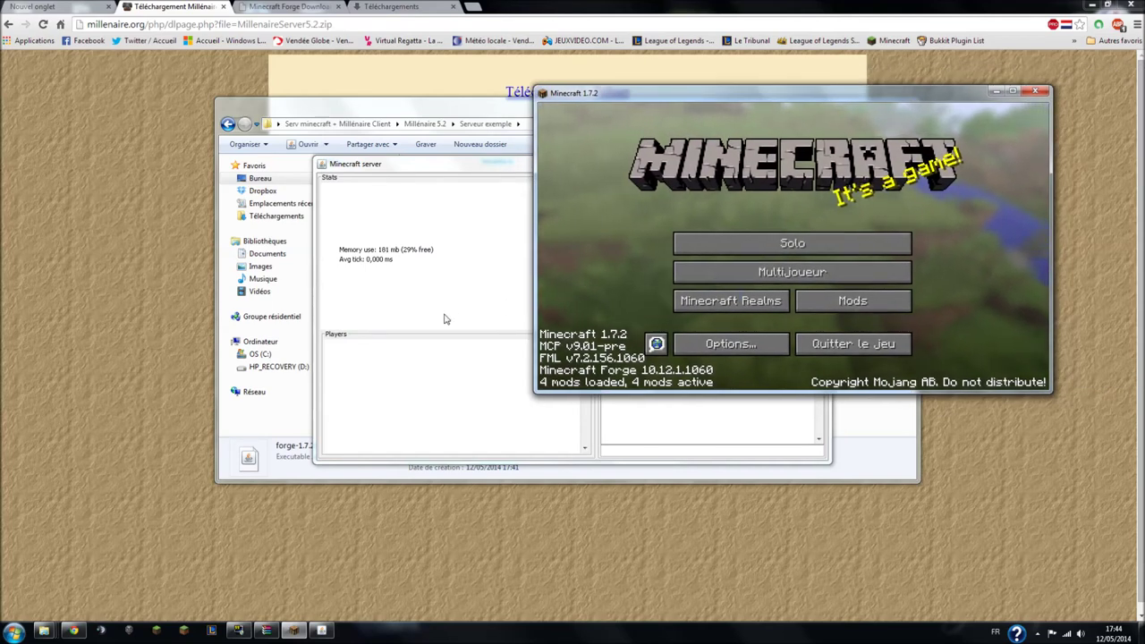
{"action": "left_click", "coordinate": [758, 277]}
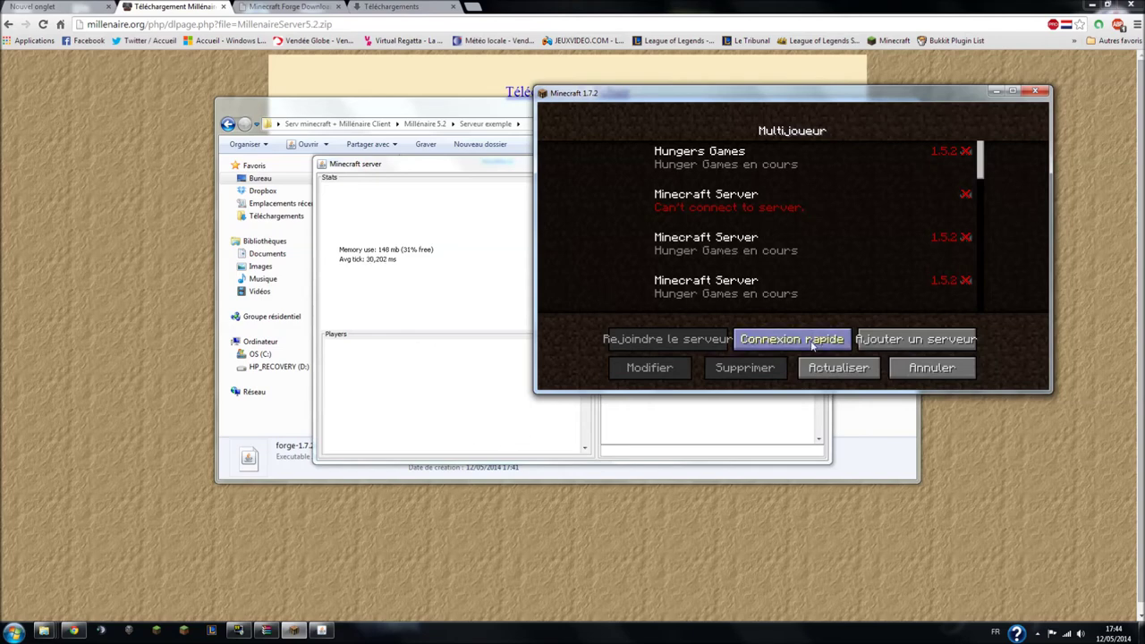
{"action": "left_click", "coordinate": [813, 344]}
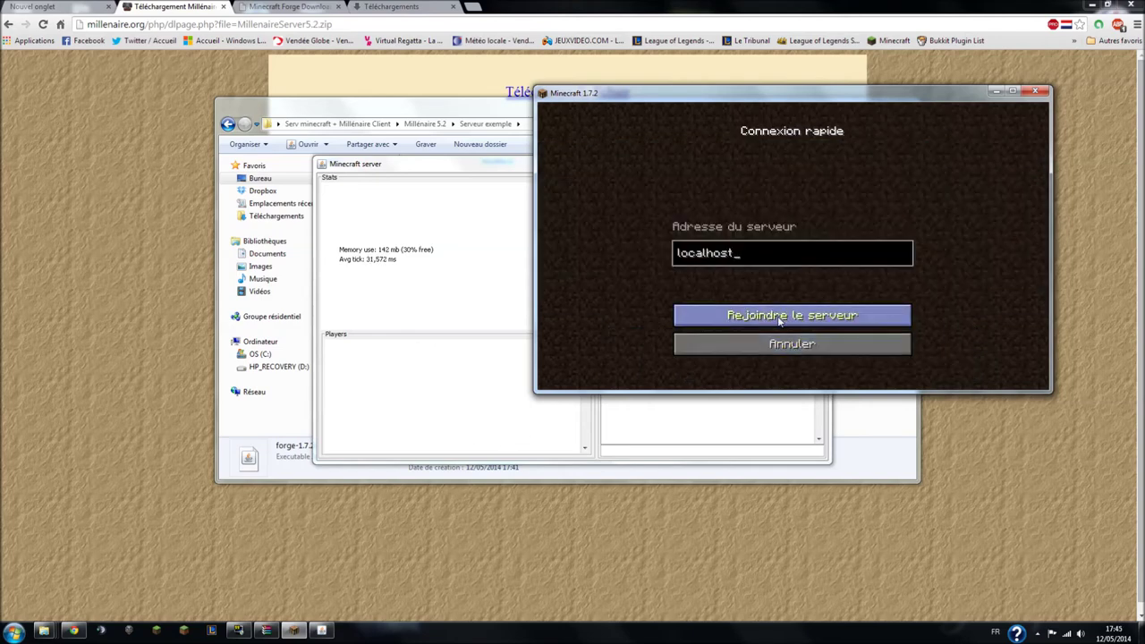
{"action": "left_click", "coordinate": [779, 321]}
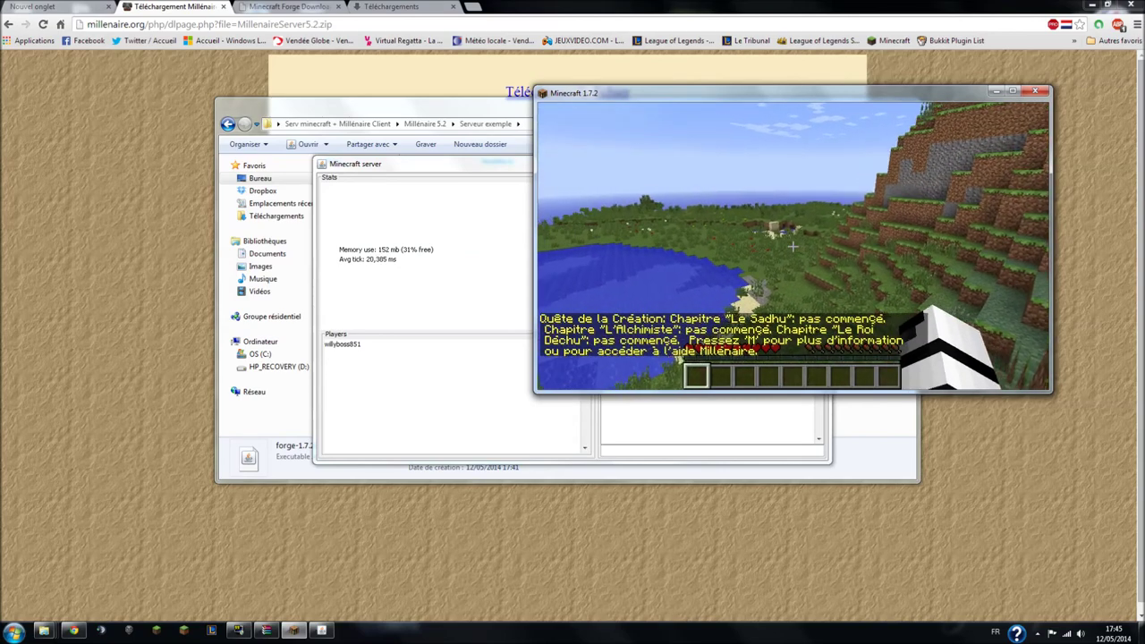
Check the Millénaire information book and the nearby village list in the server world, and disconnect from the server
{"action": "key", "text": "m"}
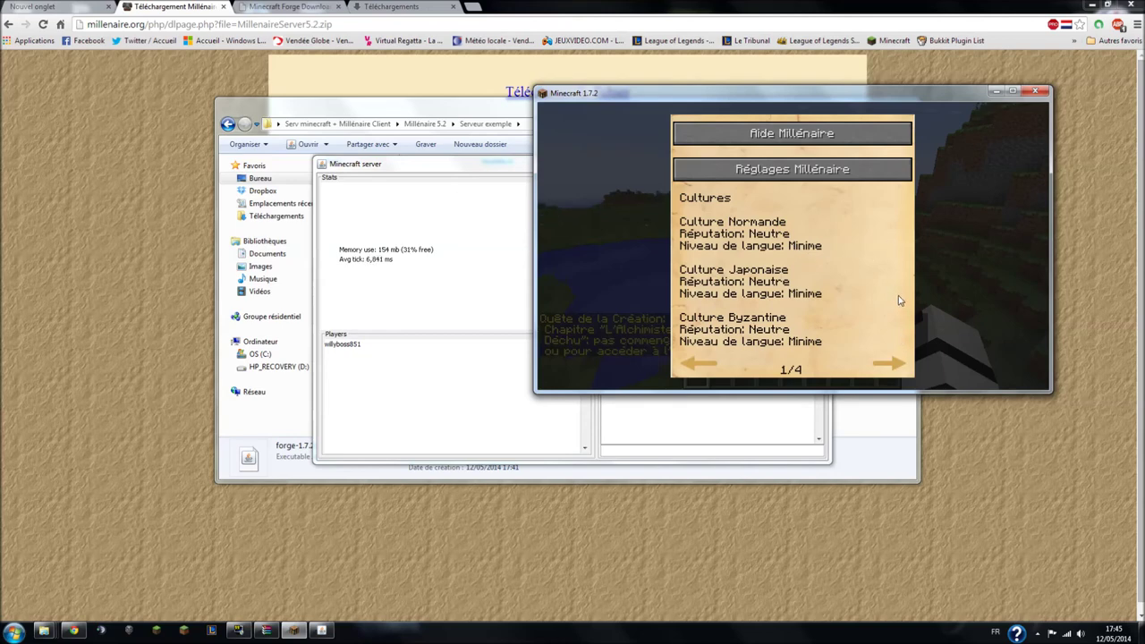
{"action": "key", "text": "Escape"}
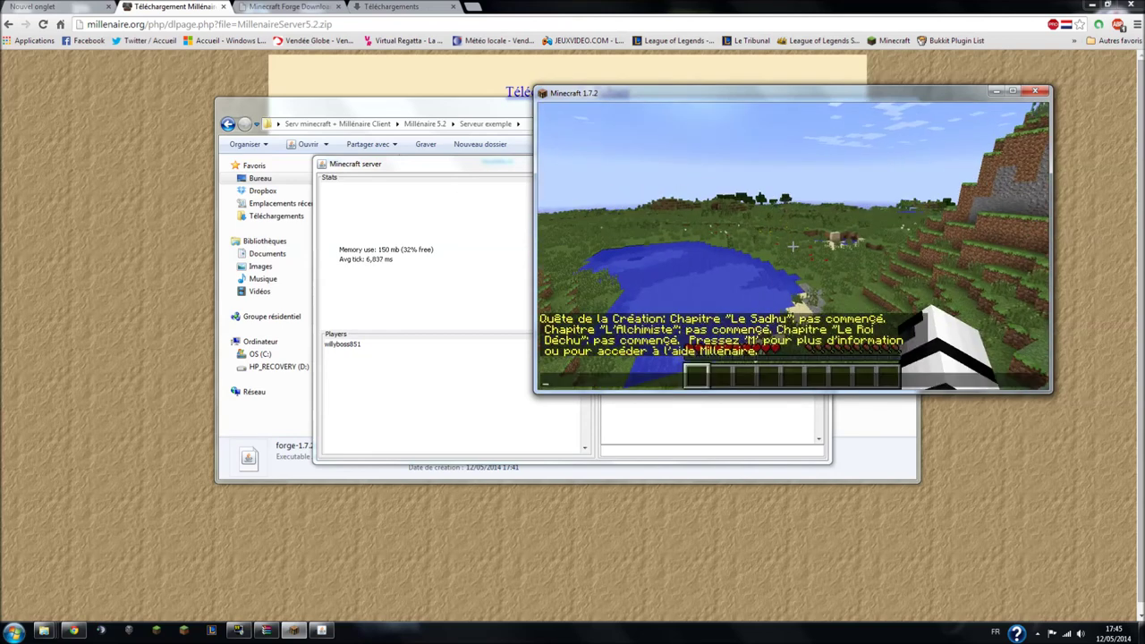
{"action": "key", "text": "v"}
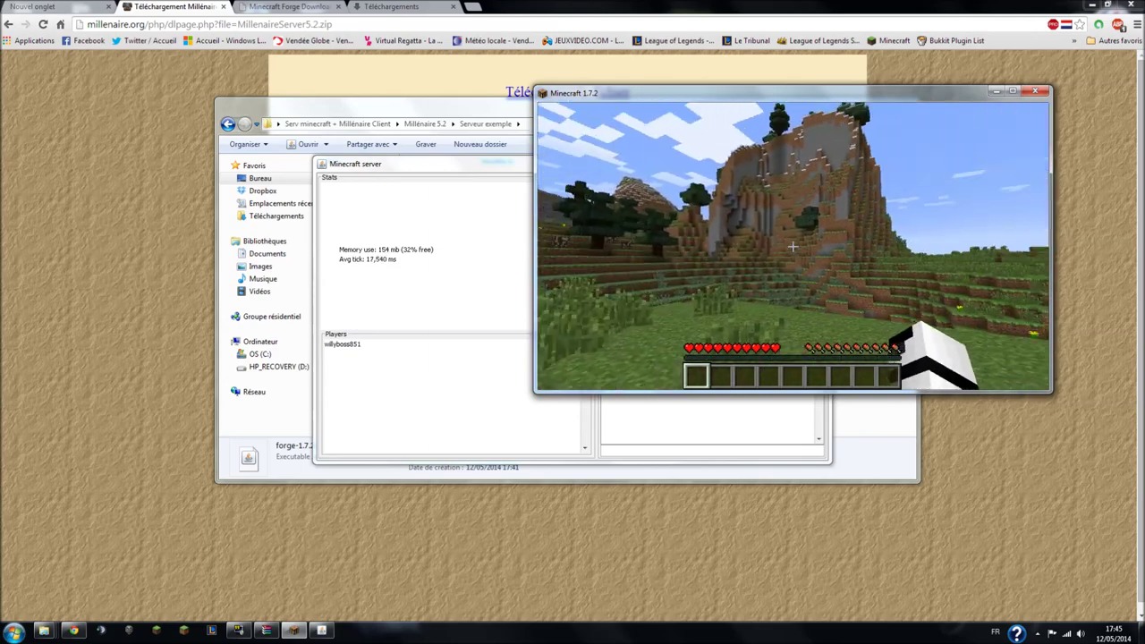
{"action": "key", "text": "v"}
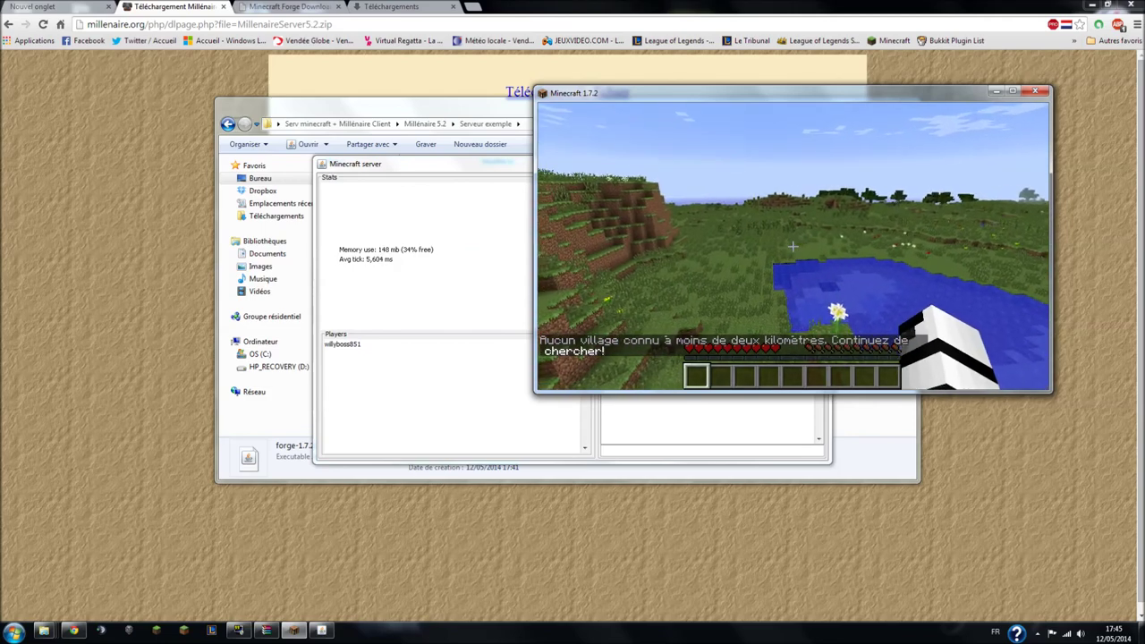
{"action": "key", "text": "Escape"}
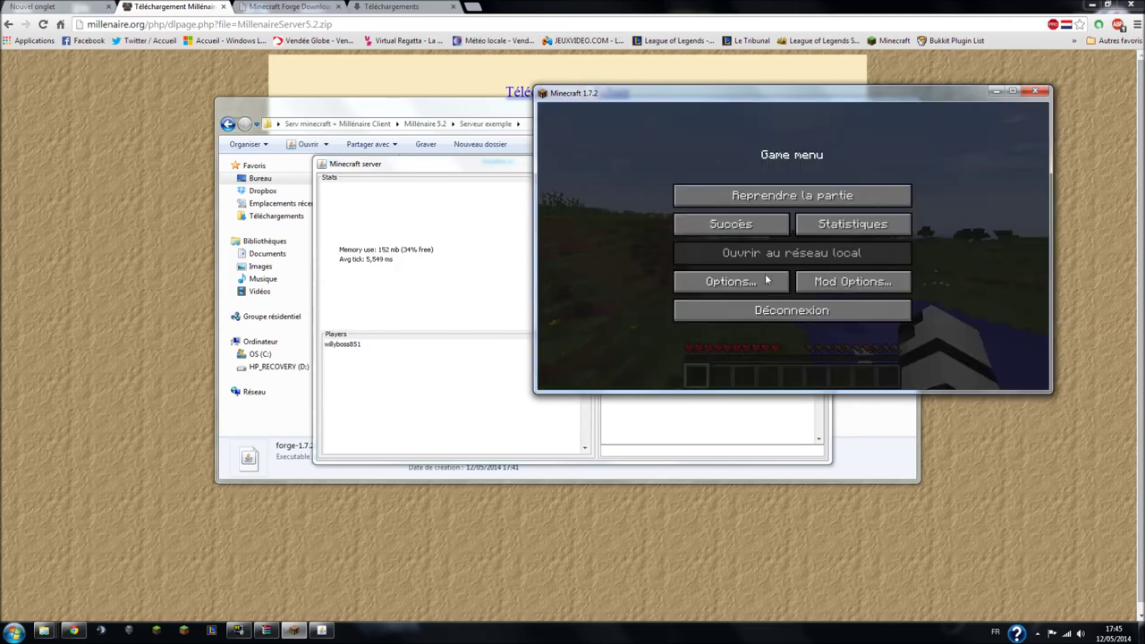
{"action": "left_click", "coordinate": [818, 311]}
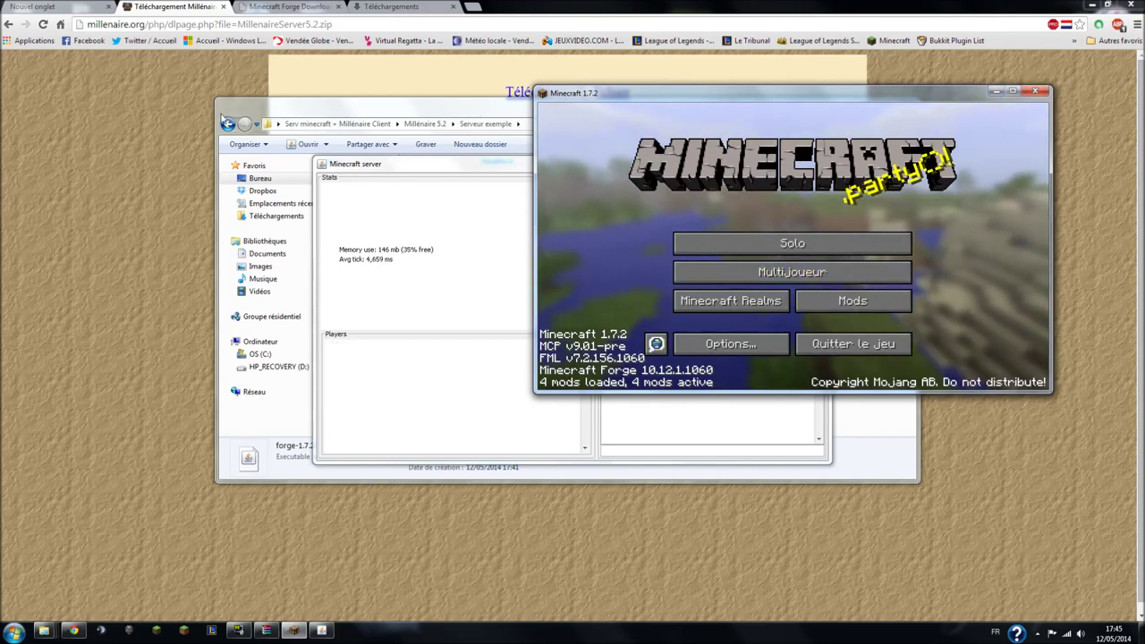
Switch to Chrome and open a new blank tab
{"action": "left_click", "coordinate": [477, 5]}
{"action": "left_click", "coordinate": [474, 5]}
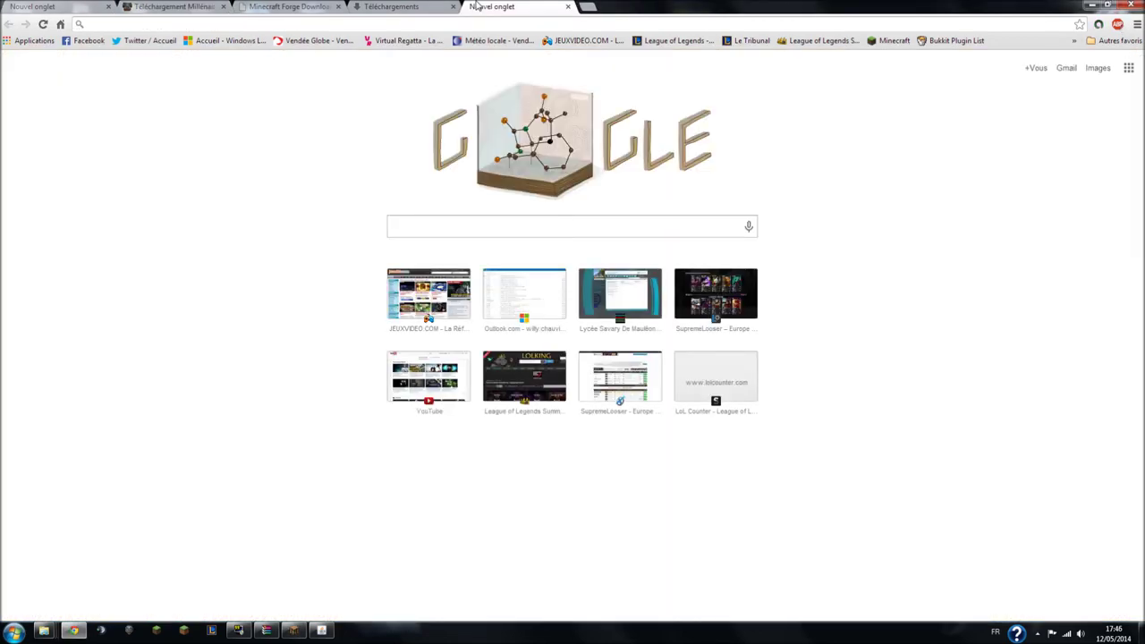
{"action": "type", "text": "live"}
{"action": "key", "text": "BackSpace"}
{"action": "key", "text": "BackSpace"}
{"action": "key", "text": "BackSpace"}
{"action": "key", "text": "BackSpace"}
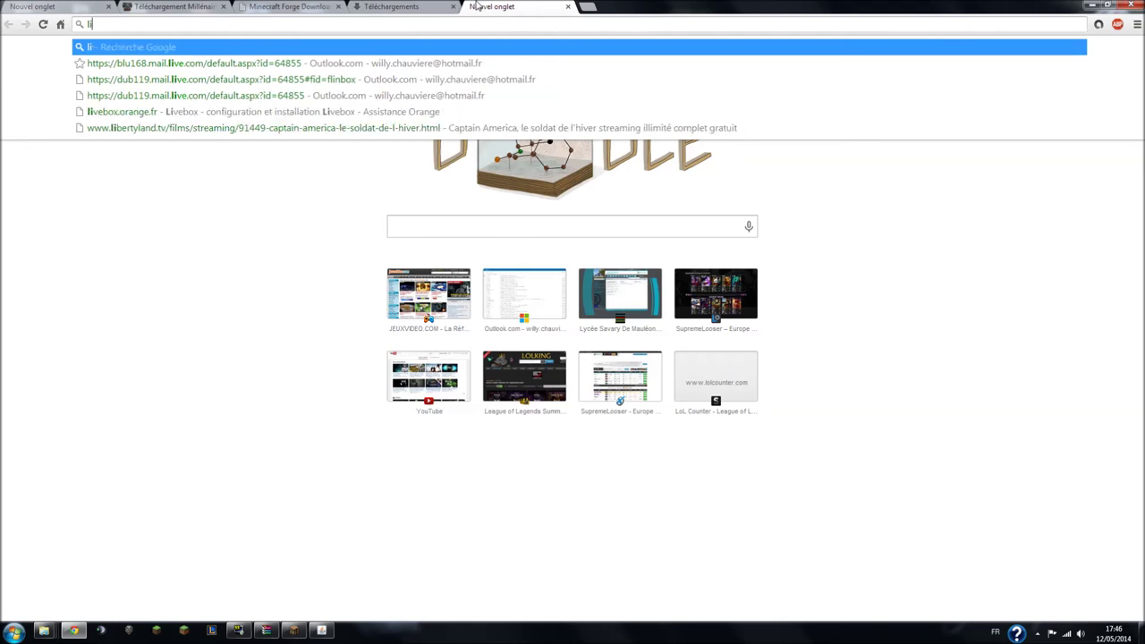
Load the Livebox administration page at 192.168.1.1 and log in as admin with the account password
{"action": "type", "text": "192.168.1.1"}
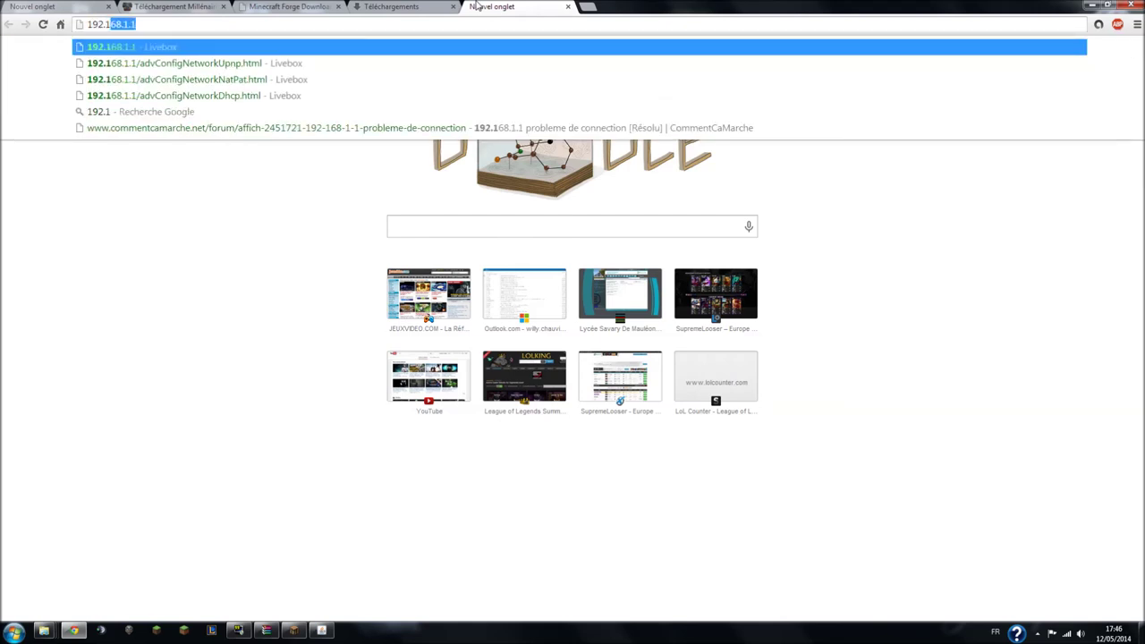
{"action": "key", "text": "Return"}
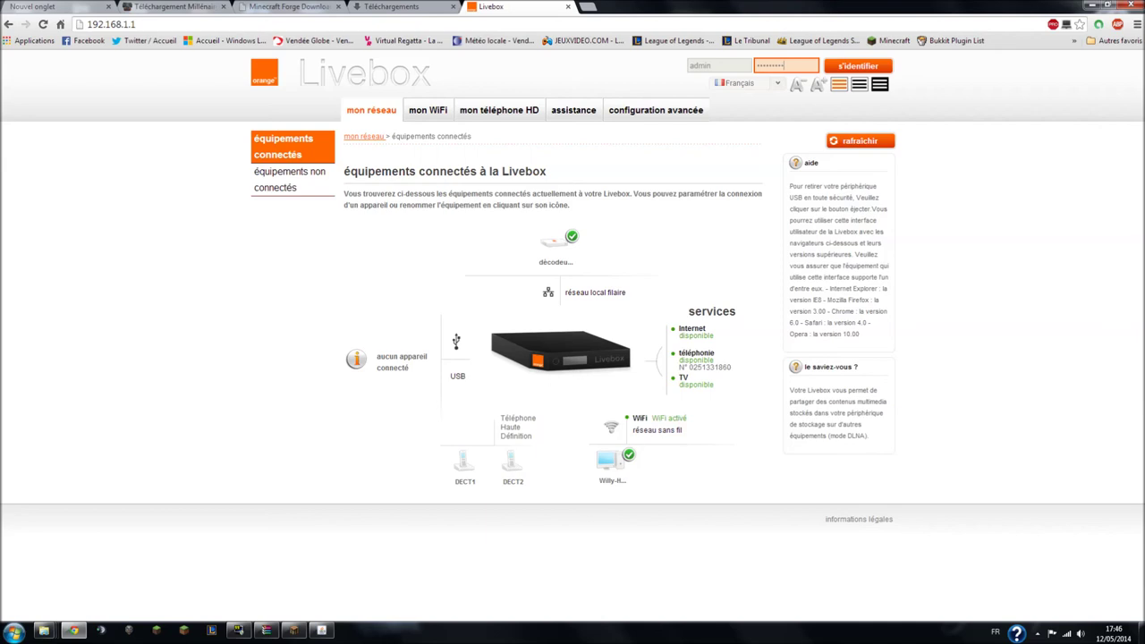
{"action": "left_click", "coordinate": [855, 68]}
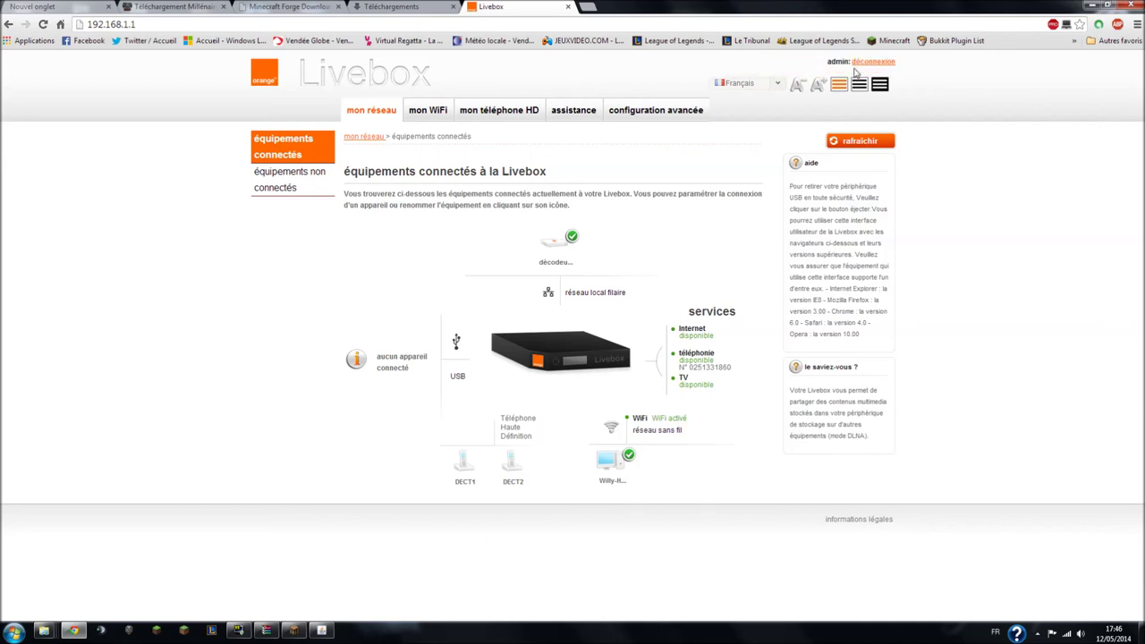
Open the UPnP settings in the Livebox's advanced network configuration and read the description of the UPnP IGD function
{"action": "left_click", "coordinate": [664, 113]}
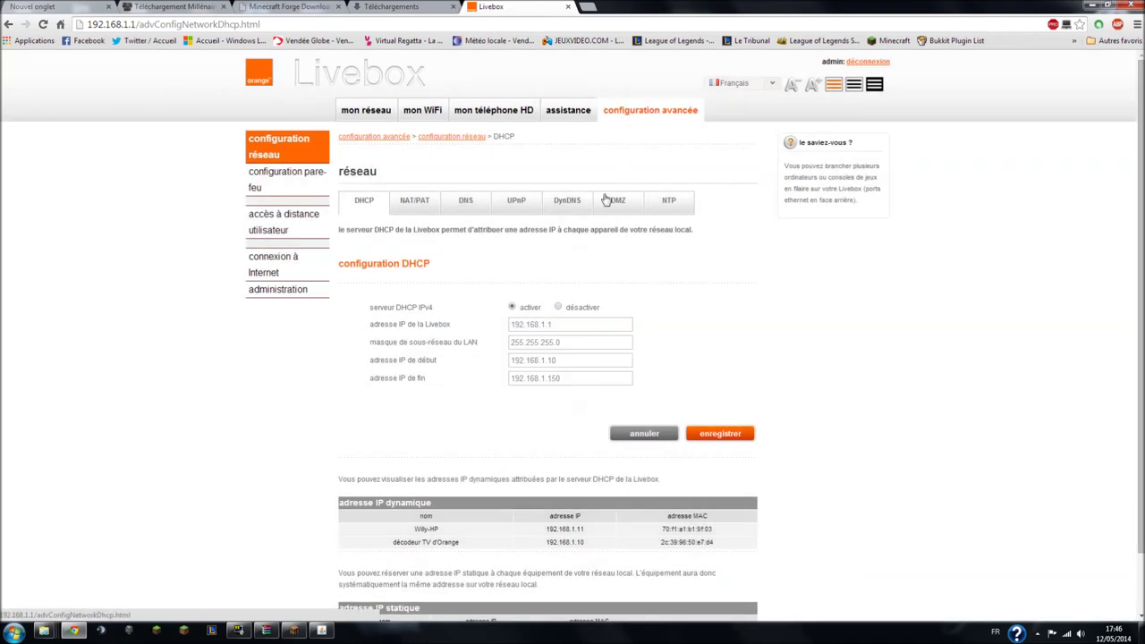
{"action": "left_click", "coordinate": [518, 204]}
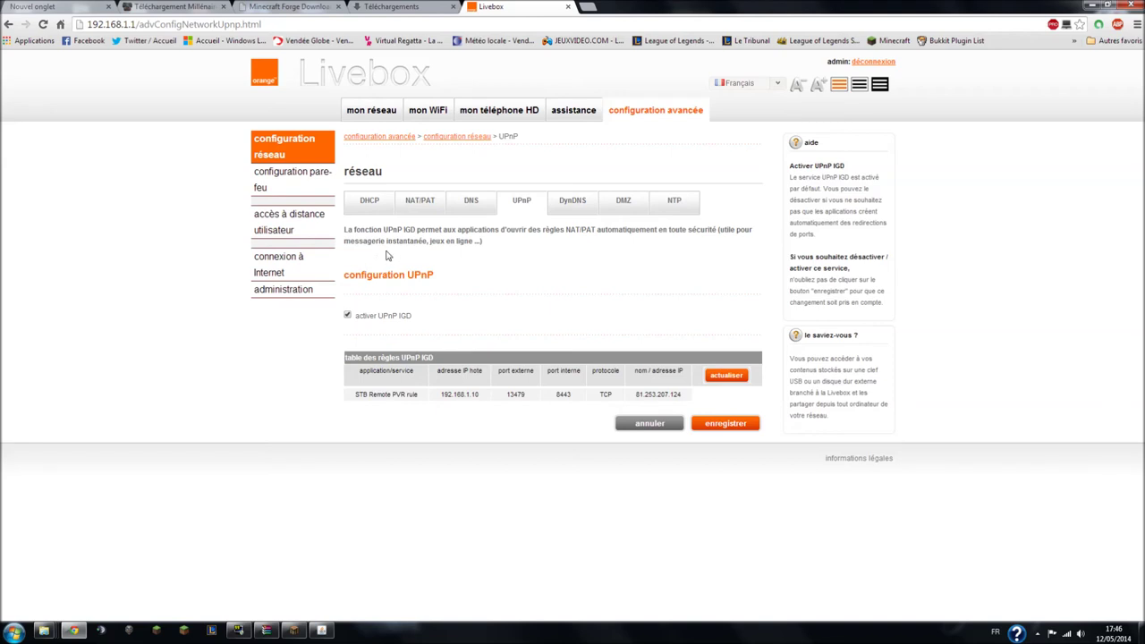
{"action": "left_click_drag", "start_coordinate": [344, 225], "coordinate": [534, 267]}
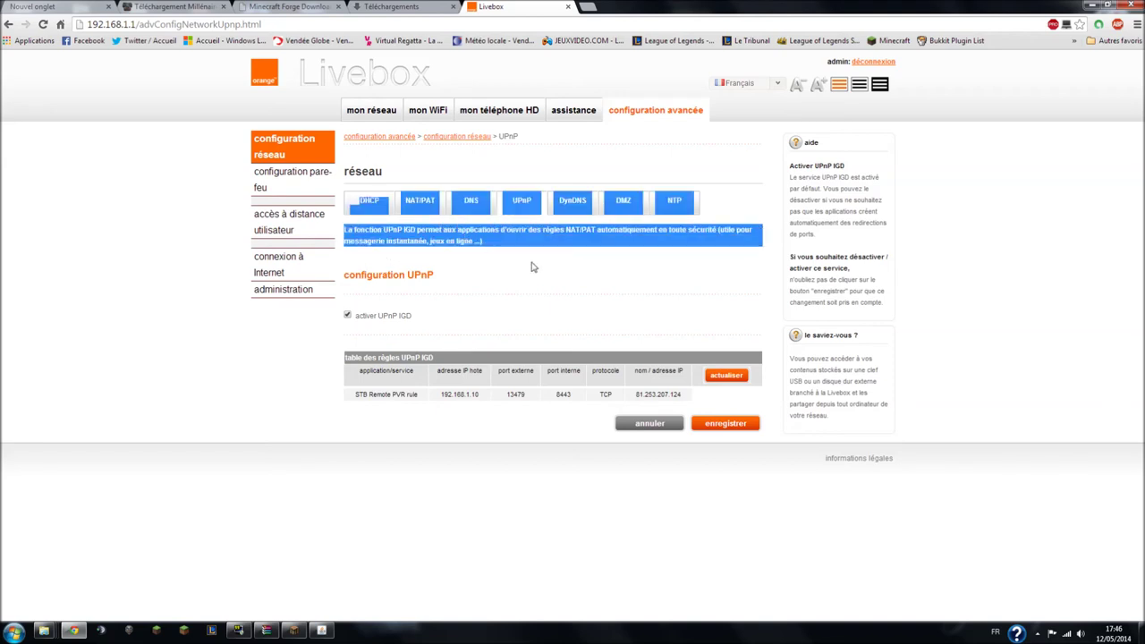
{"action": "left_click", "coordinate": [540, 266]}
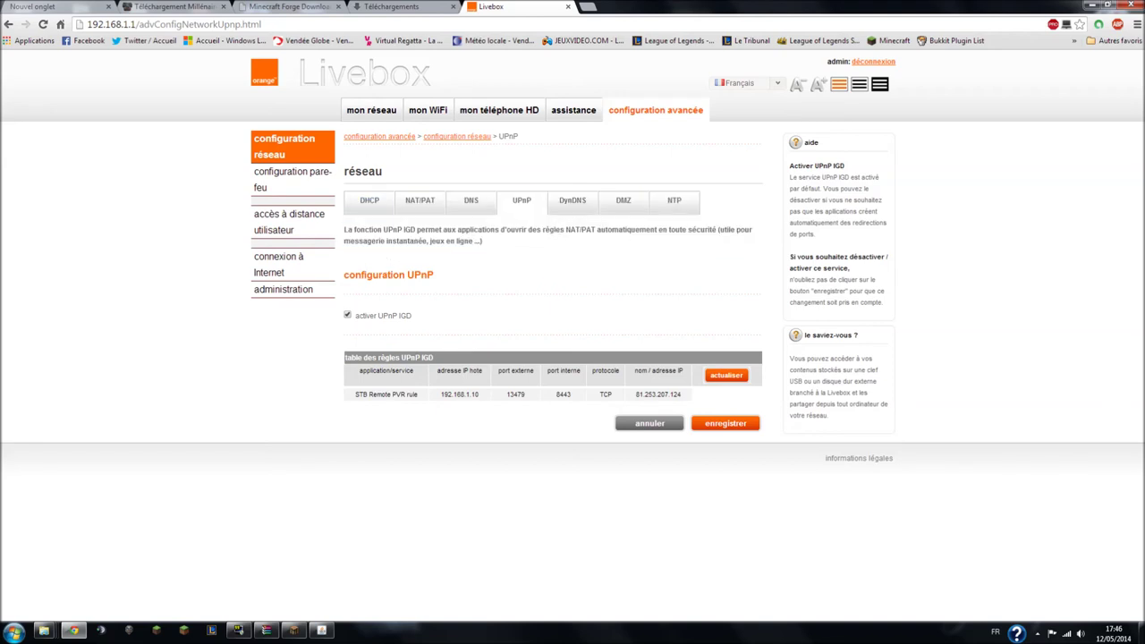
Compare the custom NAT/PAT rules with the UPnP IGD activation option and its note on online games
{"action": "left_click", "coordinate": [429, 203]}
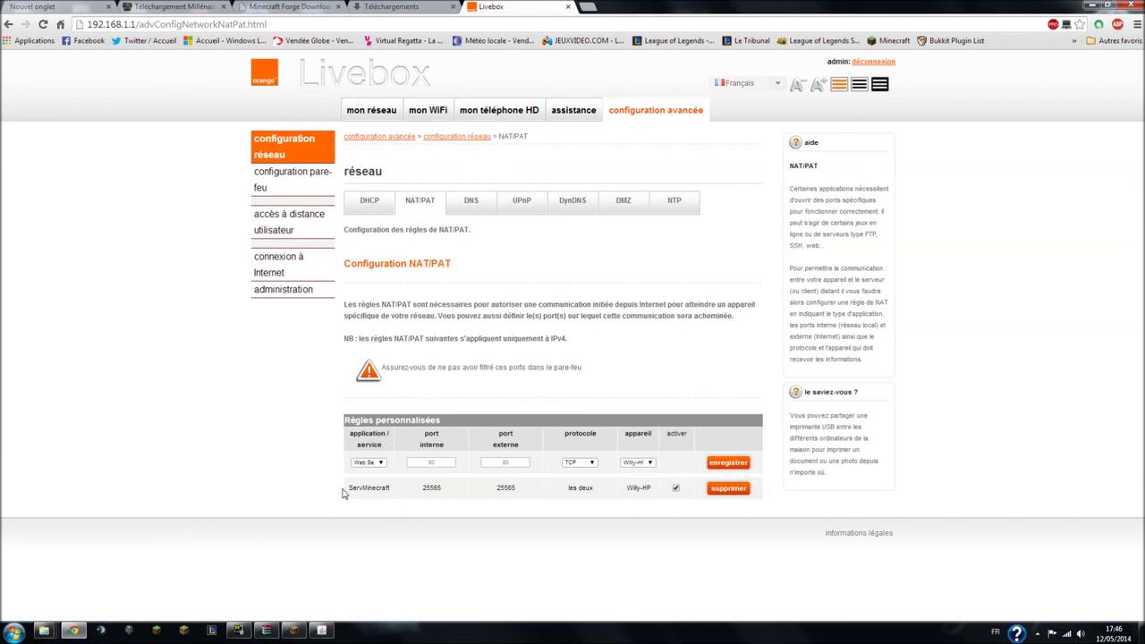
{"action": "left_click", "coordinate": [531, 215]}
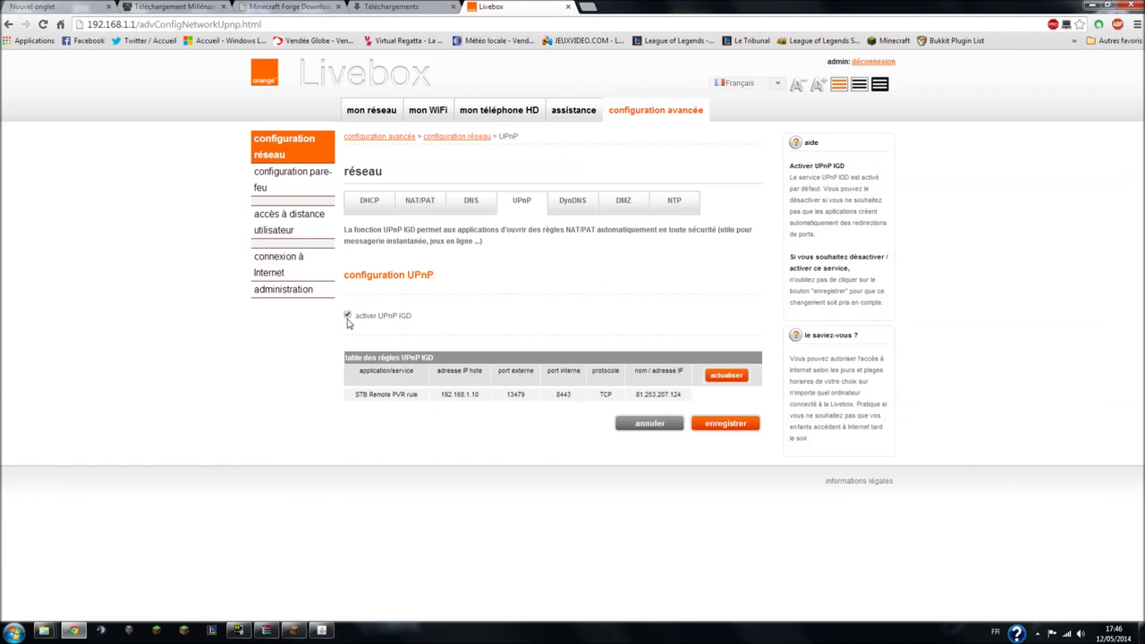
{"action": "left_click", "coordinate": [435, 212]}
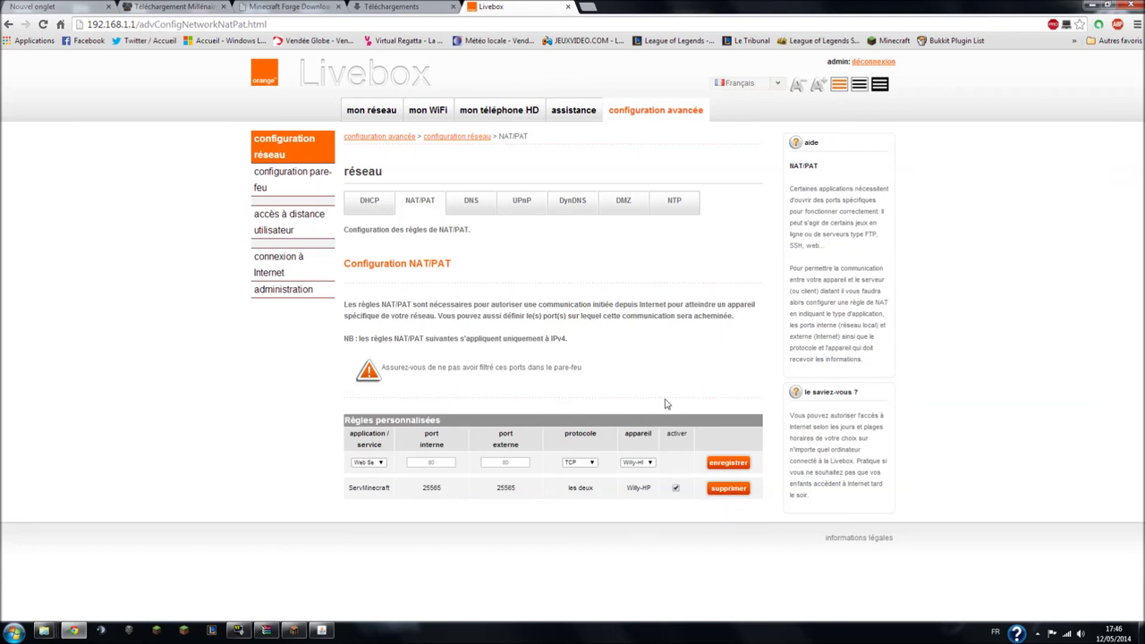
{"action": "left_click", "coordinate": [520, 201]}
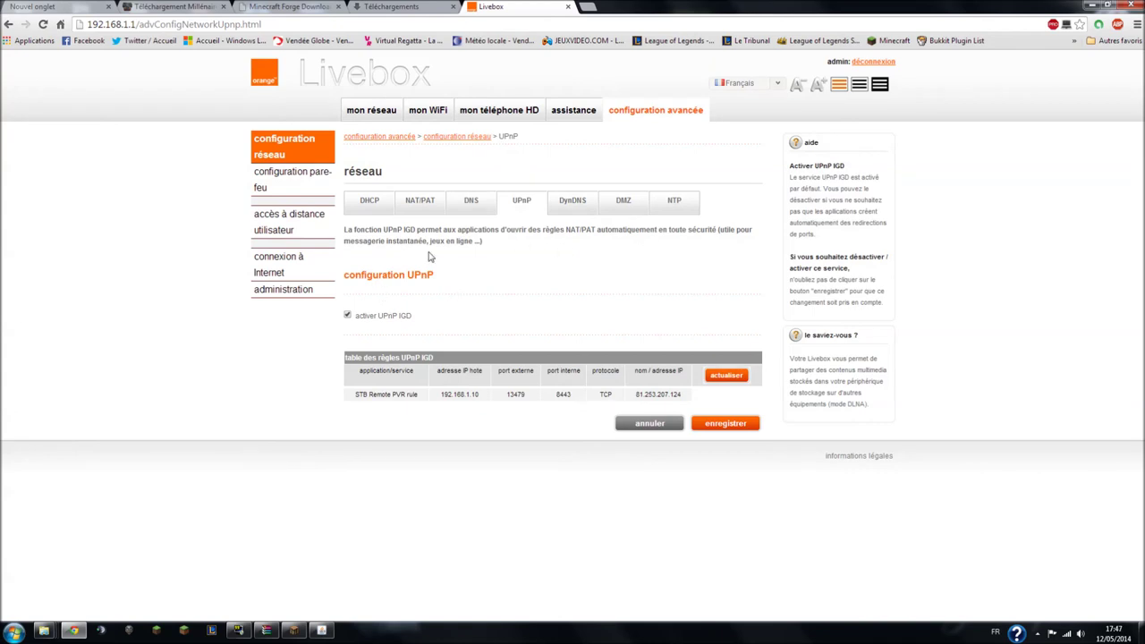
{"action": "left_click_drag", "start_coordinate": [344, 240], "coordinate": [483, 240]}
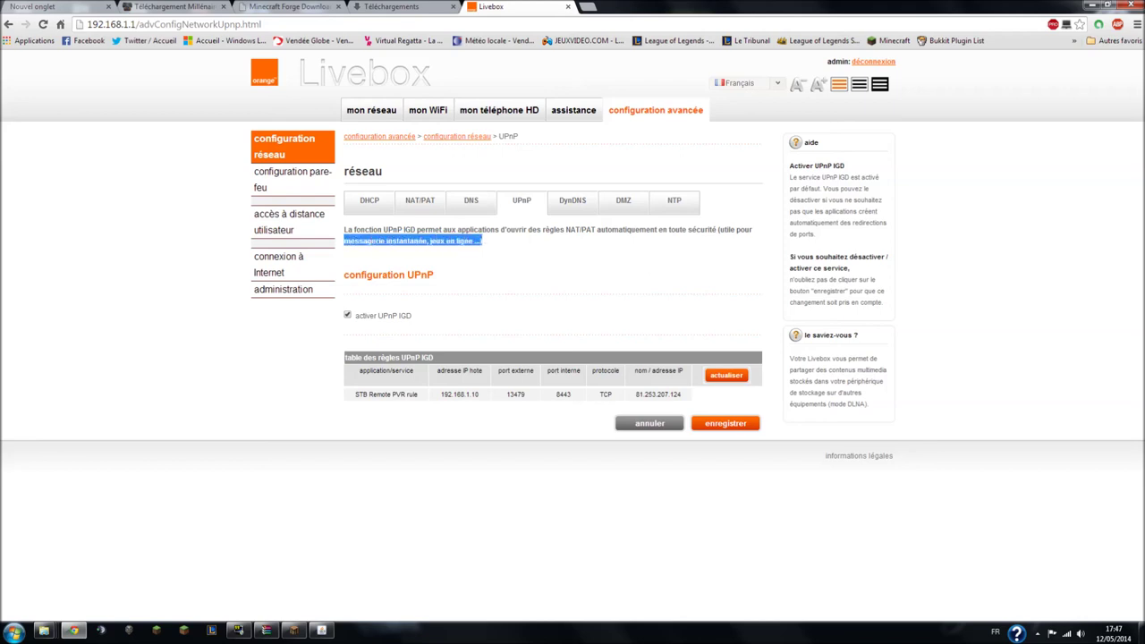
{"action": "left_click", "coordinate": [514, 255]}
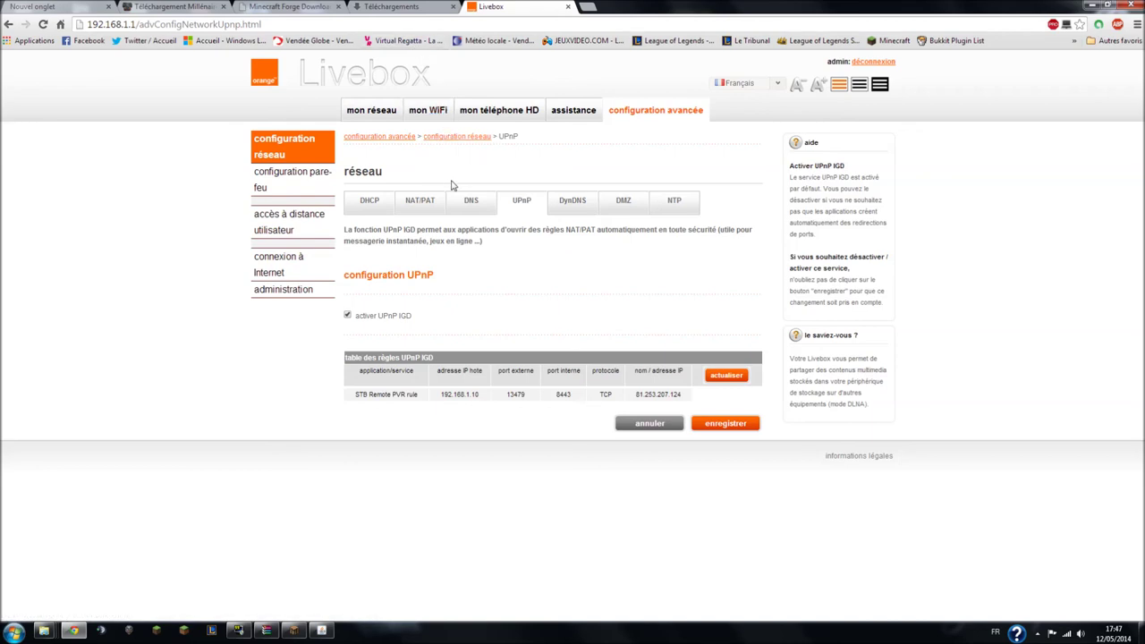
Examine the ServMinecraft rule in the NAT/PAT configuration, including its internal and external ports, protocol and device
{"action": "left_click", "coordinate": [426, 211]}
{"action": "left_click", "coordinate": [523, 204]}
{"action": "left_click", "coordinate": [427, 206]}
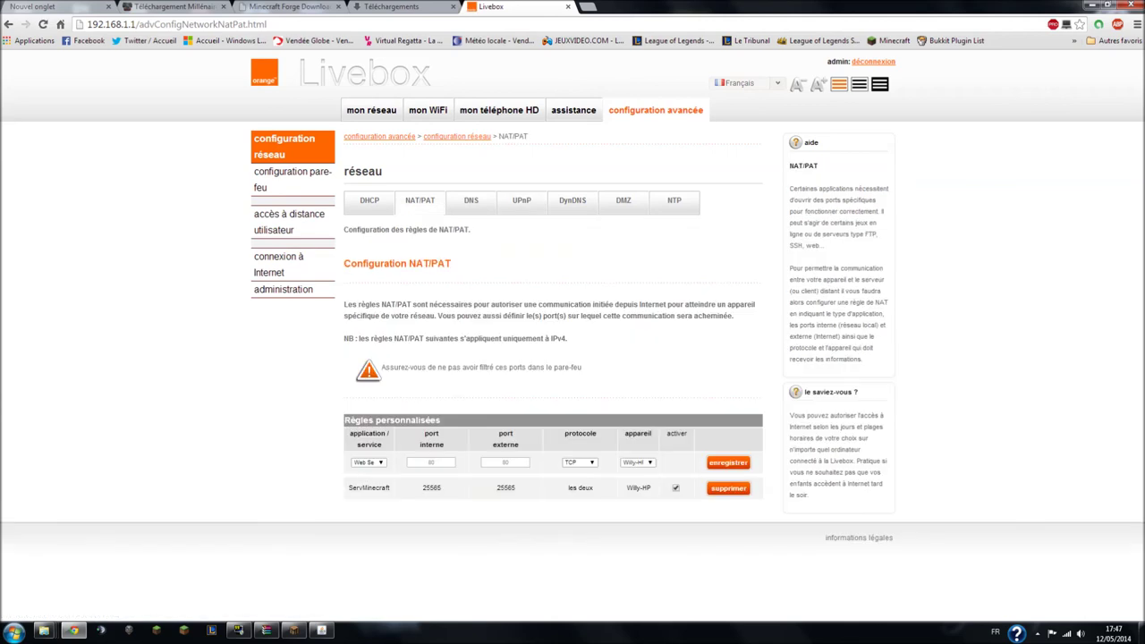
{"action": "left_click_drag", "start_coordinate": [345, 487], "coordinate": [434, 492]}
{"action": "left_click", "coordinate": [379, 525]}
{"action": "left_click_drag", "start_coordinate": [347, 488], "coordinate": [594, 488]}
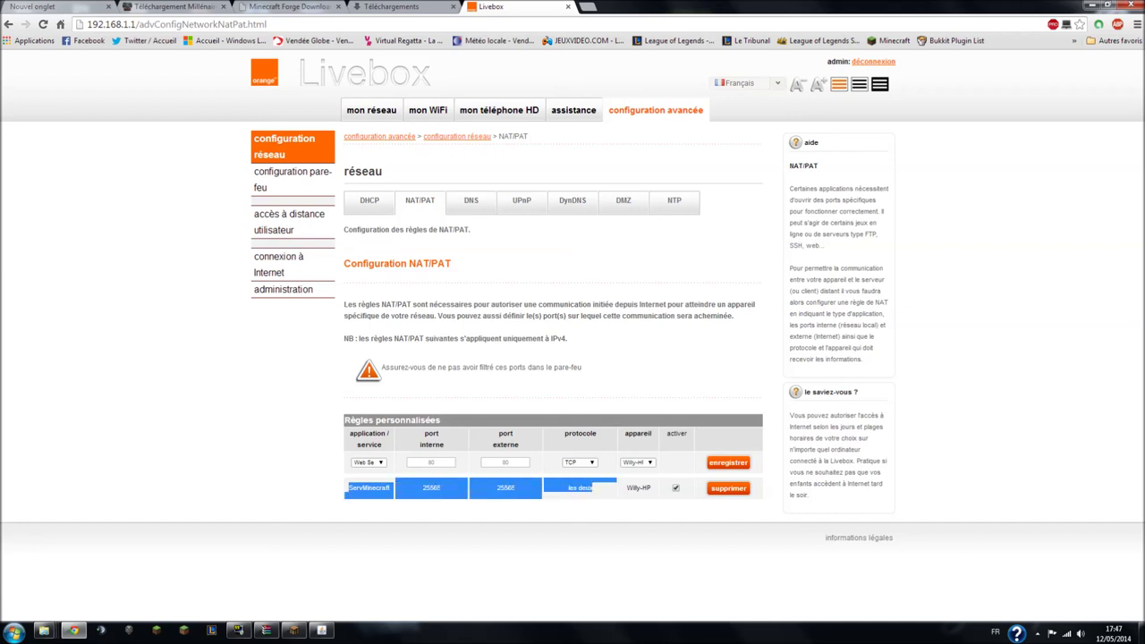
{"action": "left_click_drag", "start_coordinate": [617, 491], "coordinate": [626, 492]}
{"action": "left_click", "coordinate": [637, 497]}
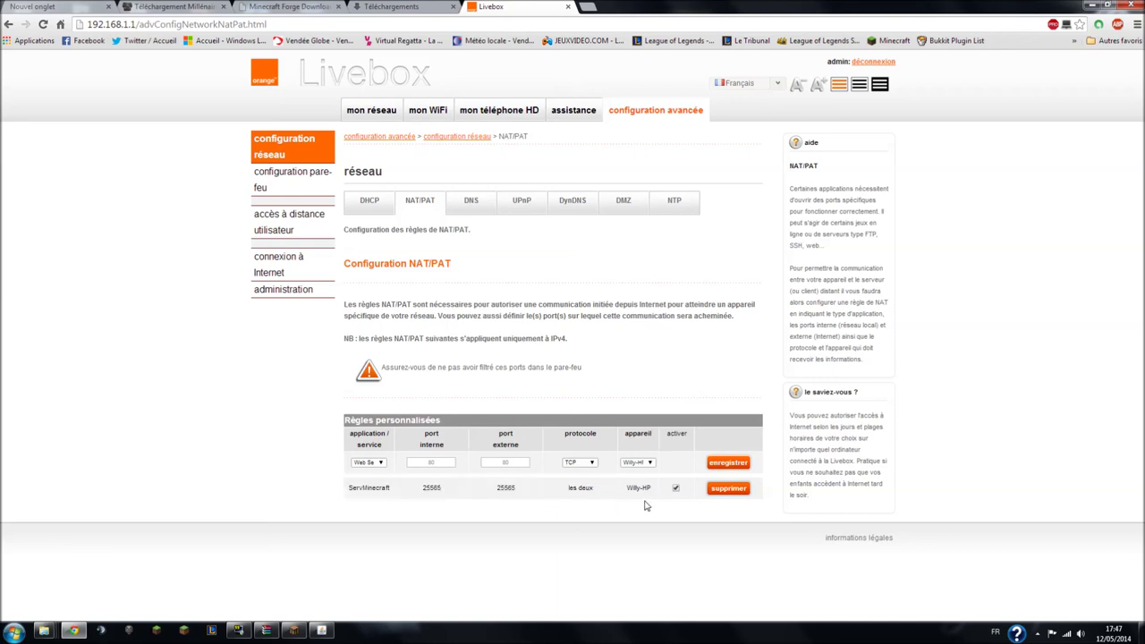